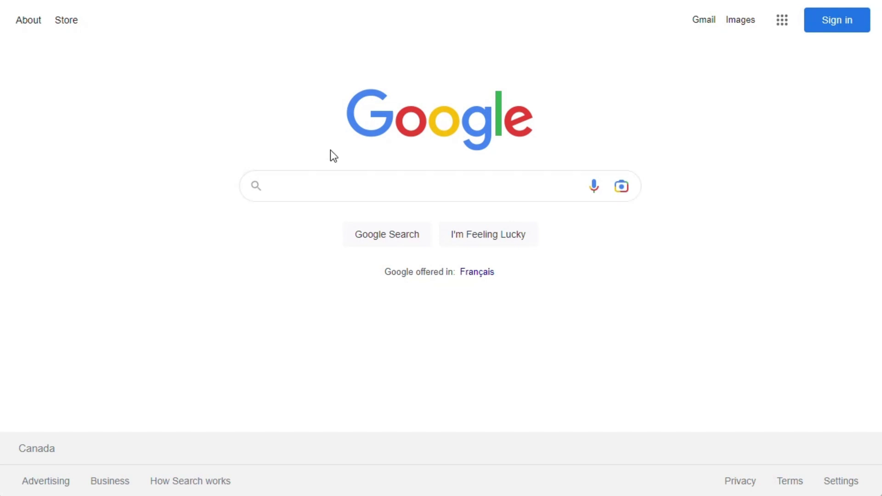
pyautogui.click(334, 186)
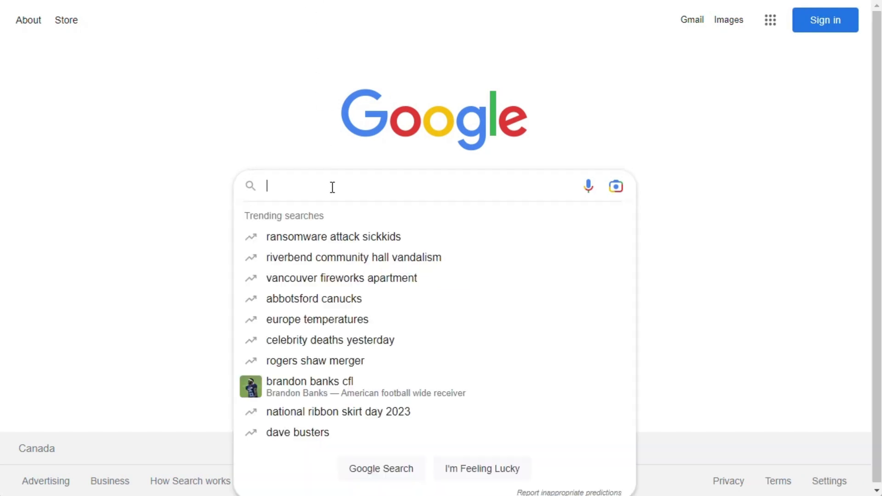
pyautogui.write('tinkercad')
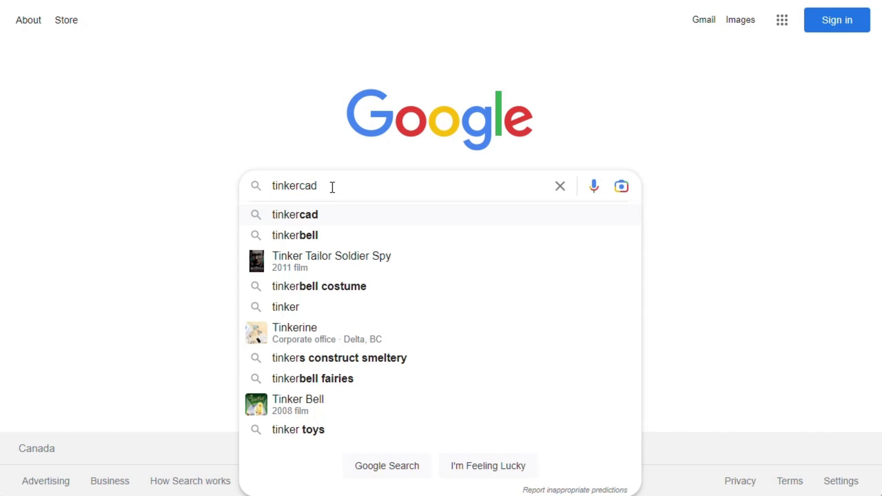
pyautogui.press('BackSpace')
pyautogui.press('BackSpace')
pyautogui.press('BackSpace')
pyautogui.press('BackSpace')
pyautogui.press('BackSpace')
pyautogui.press('BackSpace')
pyautogui.press('BackSpace')
pyautogui.press('BackSpace')
pyautogui.press('BackSpace')
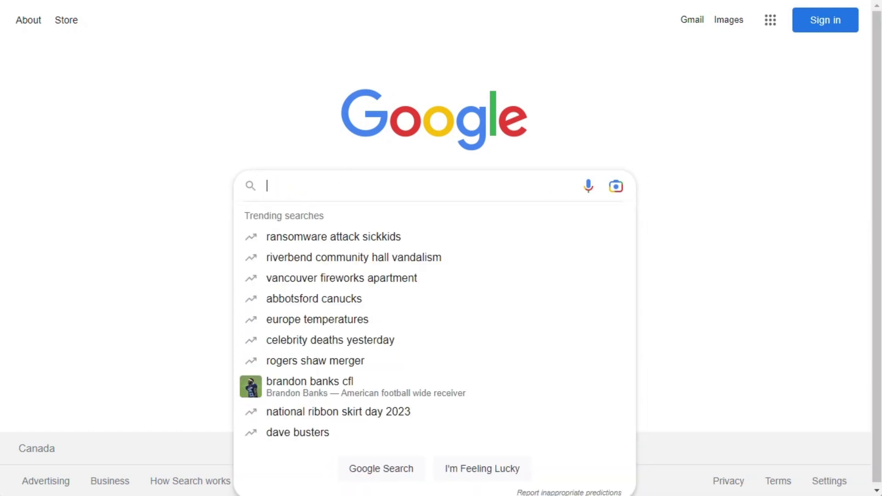
# - Go to tinkercad.com and start logging in to a personal account with the Google sign-in option
pyautogui.write('tinkercad.com')
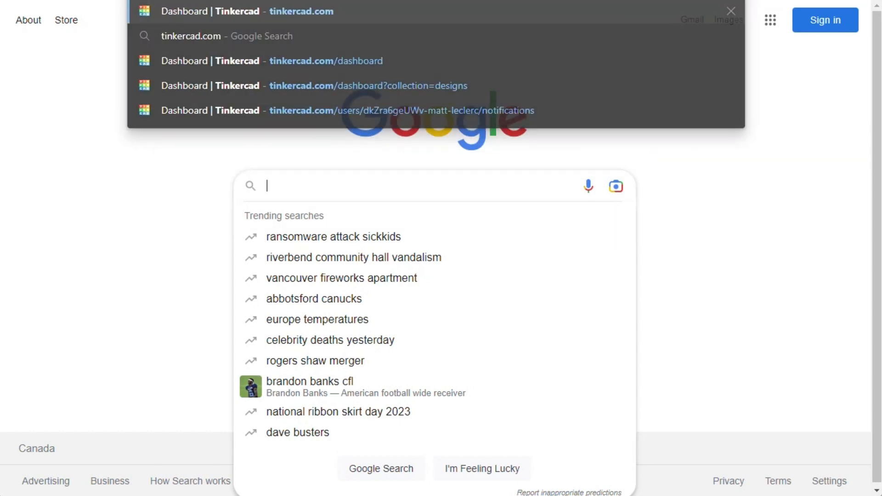
pyautogui.press('Return')
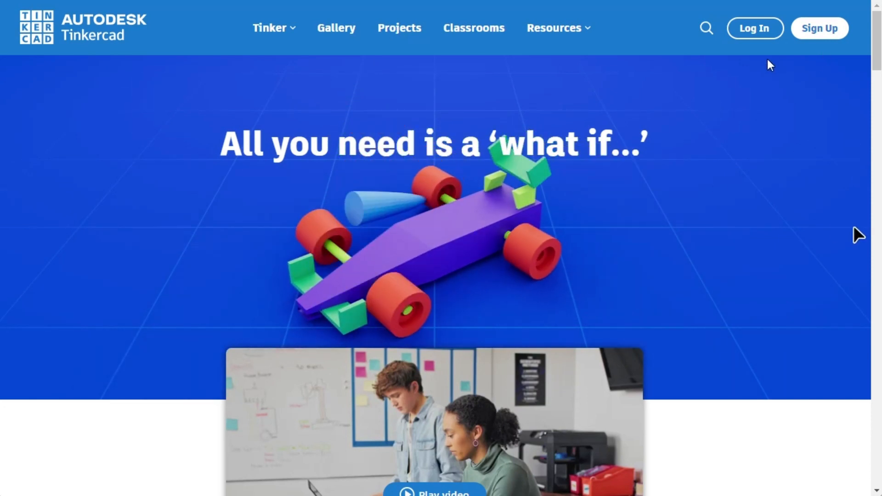
pyautogui.click(755, 28)
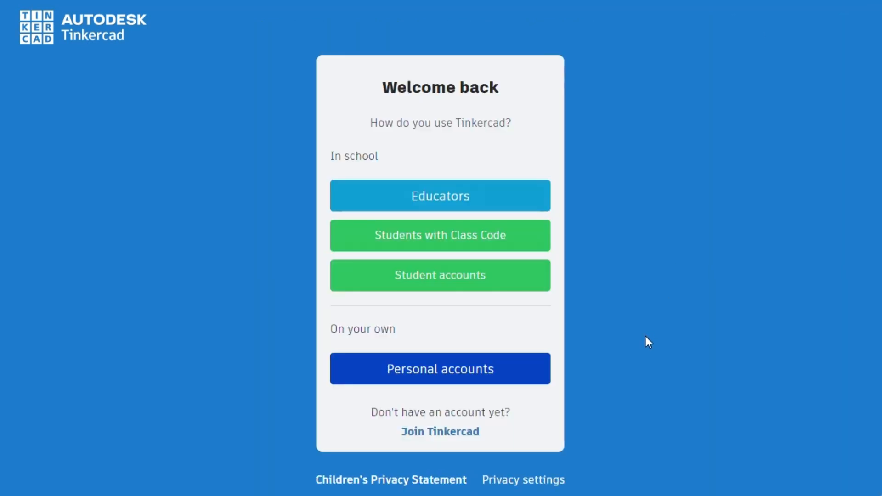
pyautogui.click(446, 381)
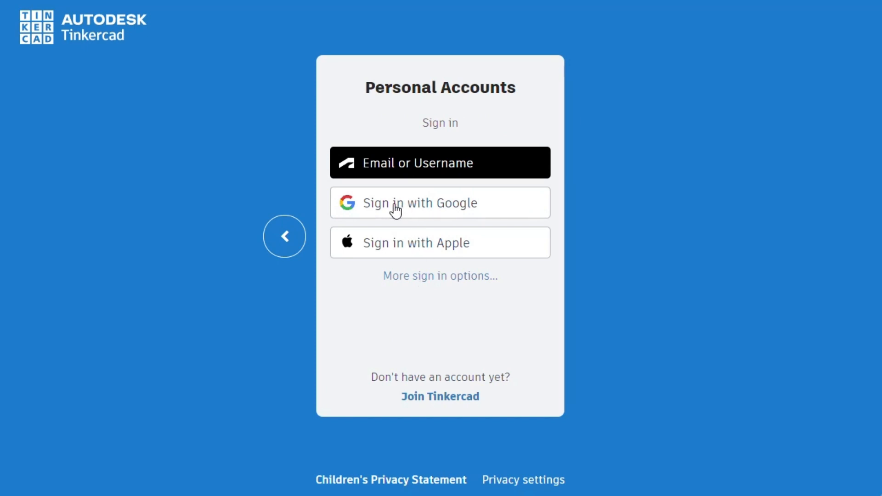
pyautogui.click(395, 206)
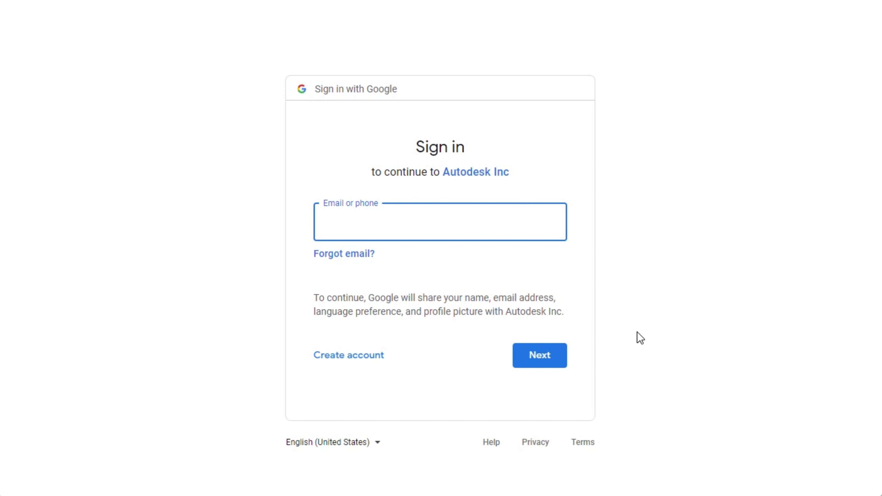
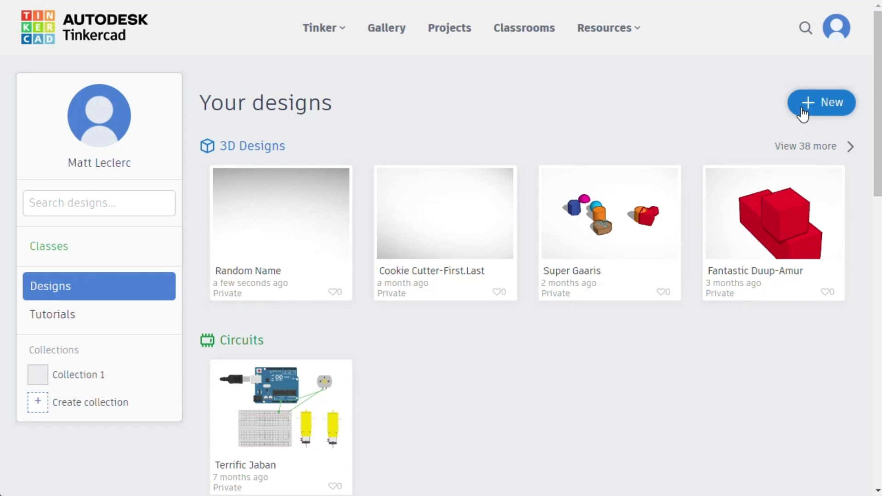
# - Create a new 3D design from the designs dashboard
pyautogui.click(802, 114)
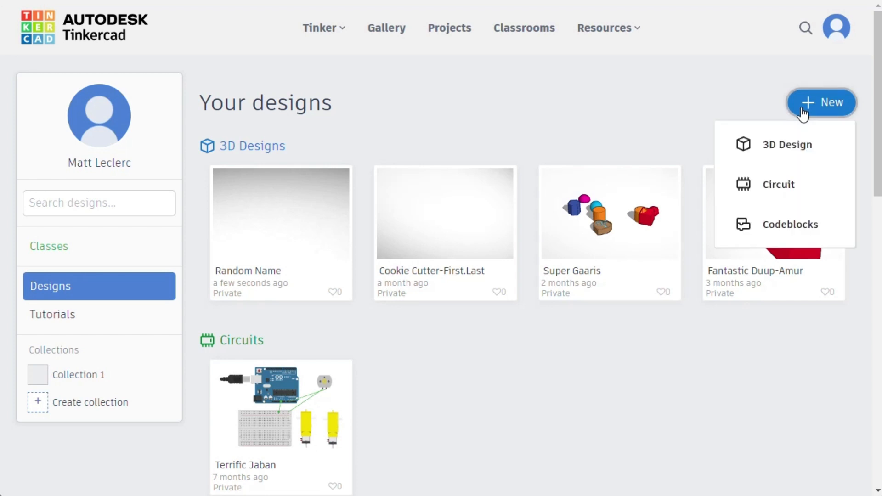
pyautogui.click(802, 146)
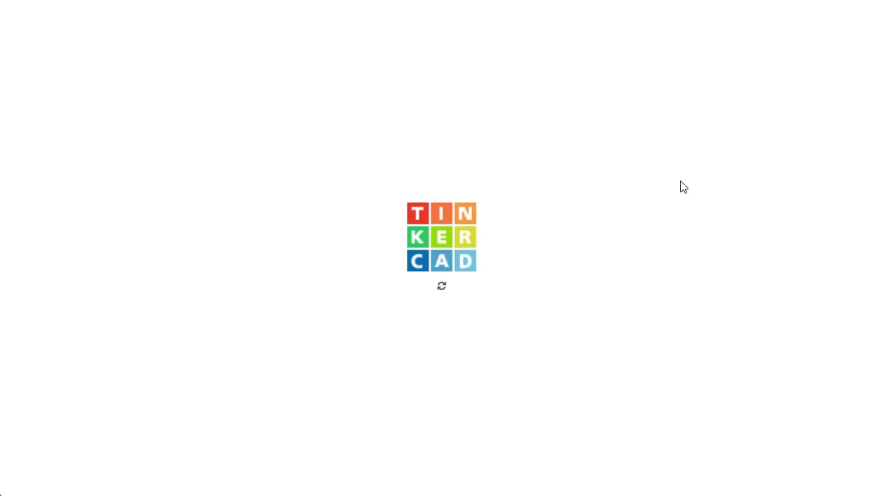
pyautogui.scroll(-1, 434, 297)
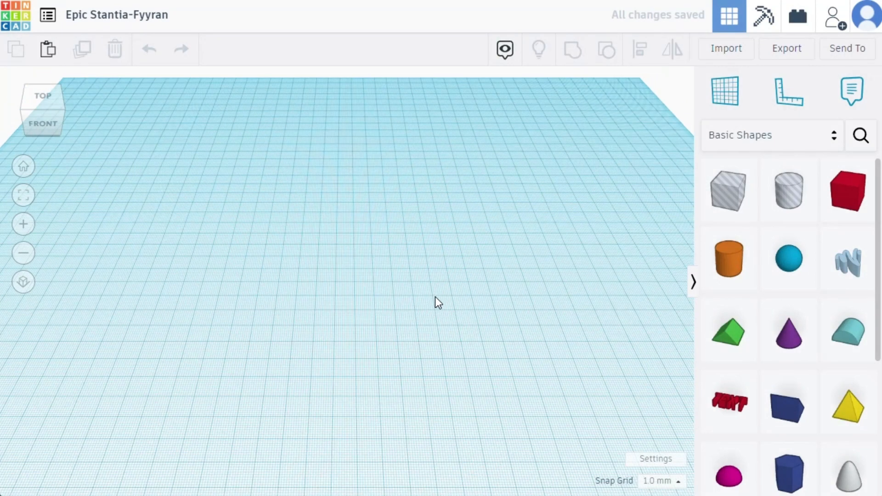
pyautogui.scroll(-1, 398, 304)
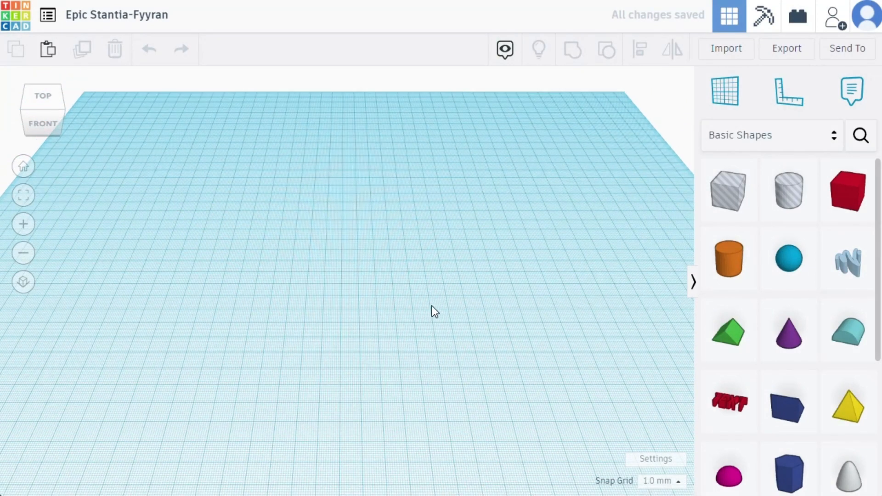
# - Rename the new design as "First.Last. 1-12"
pyautogui.click(142, 14)
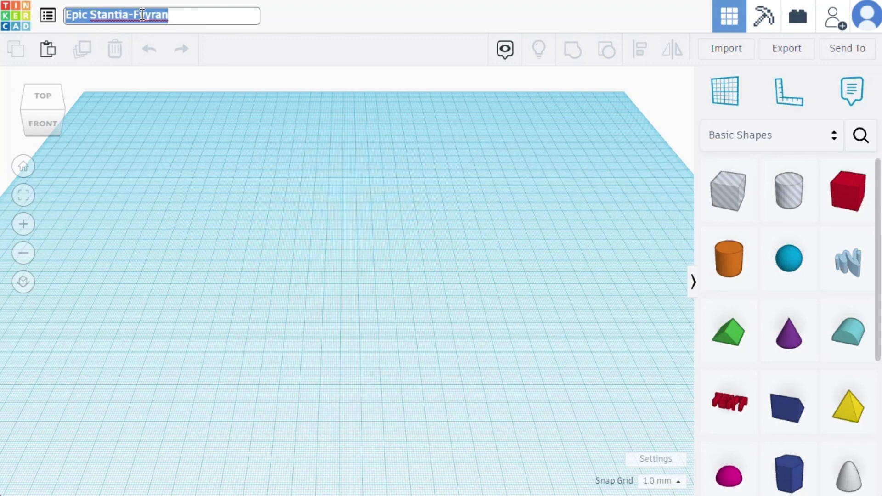
pyautogui.write('First')
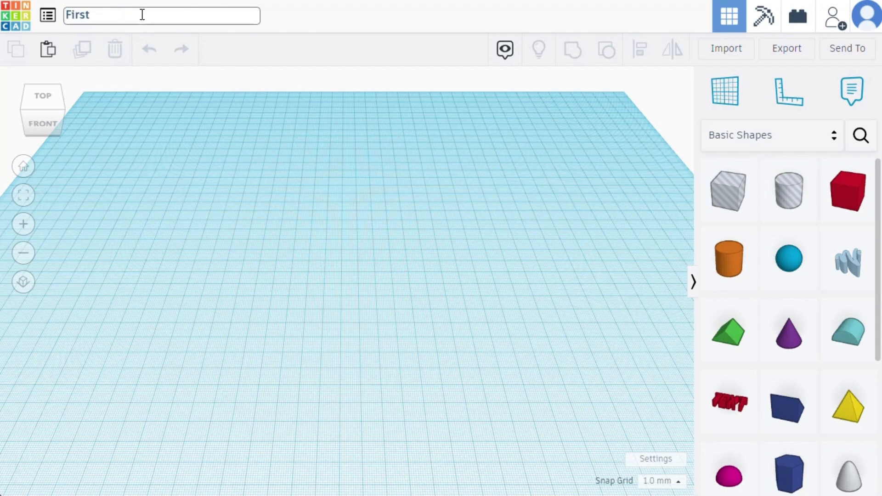
pyautogui.write('.Last')
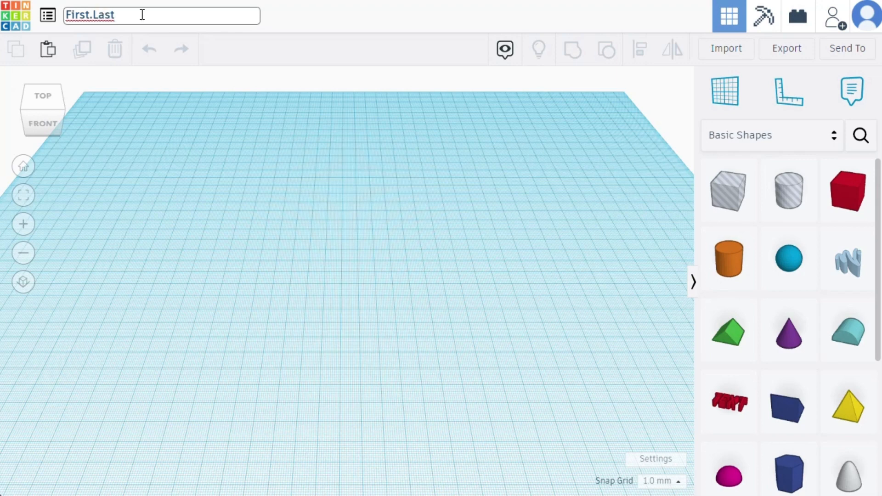
pyautogui.write('. 1-12')
# - Check the workplane's width and length in the workspace settings and leave without changing them
pyautogui.click(663, 462)
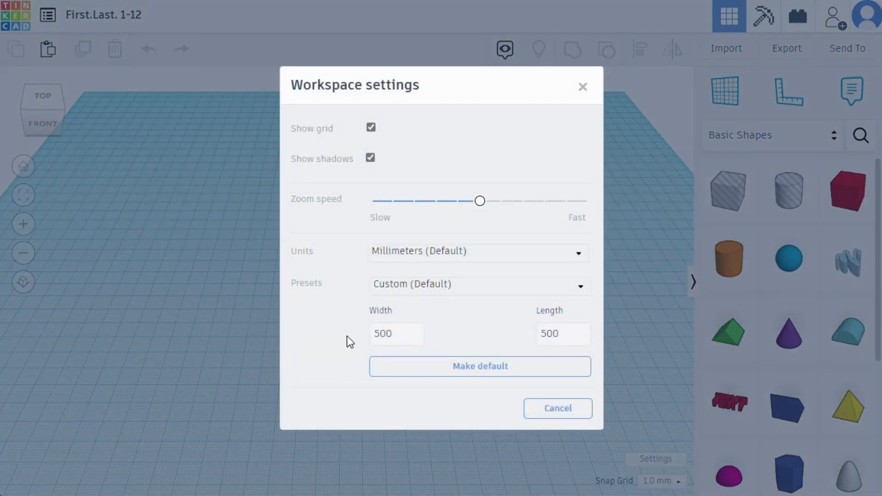
pyautogui.click(372, 333)
pyautogui.click(557, 333)
pyautogui.click(393, 335)
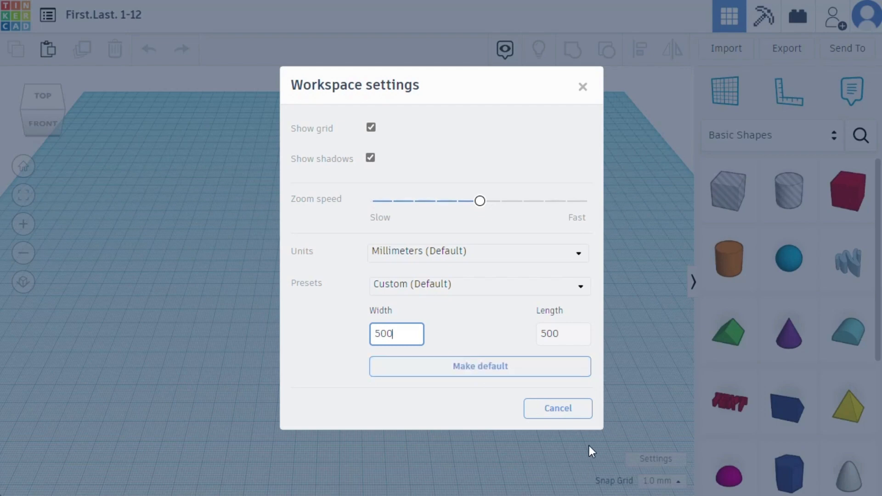
pyautogui.click(569, 416)
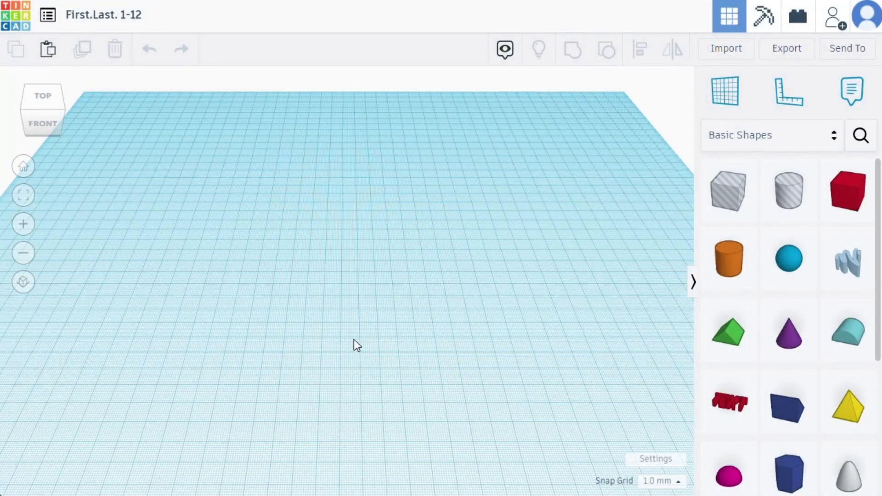
# - Look over the empty workplane by zooming out and tilting the view
pyautogui.scroll(-1, 354, 340)
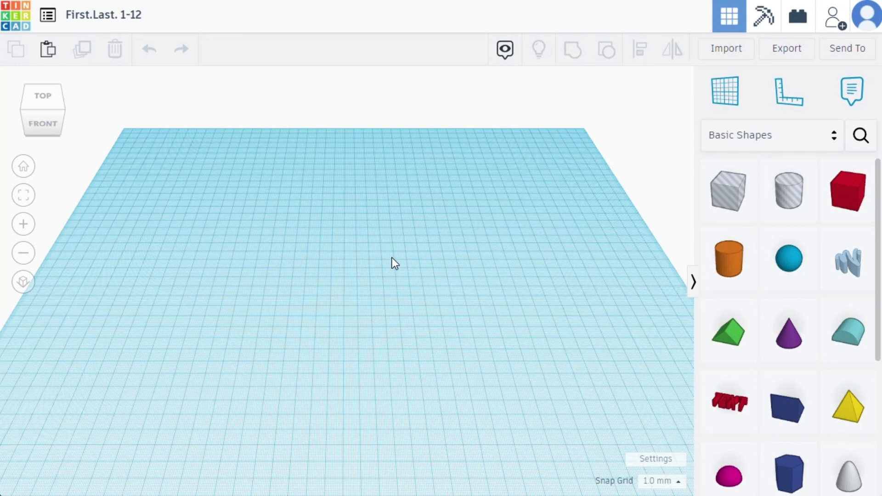
pyautogui.moveTo(392, 257); pyautogui.dragTo(412, 326)
pyautogui.moveTo(459, 200); pyautogui.dragTo(358, 291)
pyautogui.moveTo(257, 175); pyautogui.dragTo(382, 357)
pyautogui.moveTo(515, 147); pyautogui.dragTo(329, 384)
pyautogui.moveTo(226, 203); pyautogui.dragTo(401, 329)
pyautogui.moveTo(374, 233); pyautogui.dragTo(100, 110, button='right')
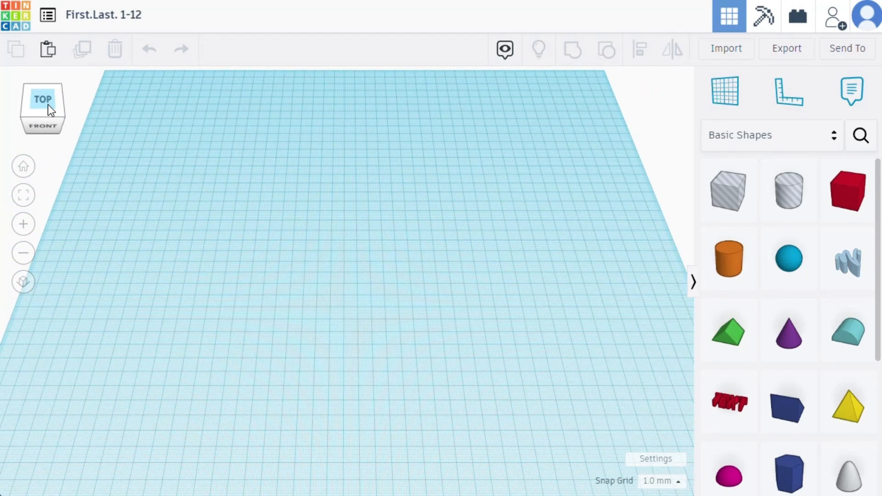
# - Examine the empty workplane from the front, right, top, underside and corner directions with the view cube
pyautogui.click(62, 116)
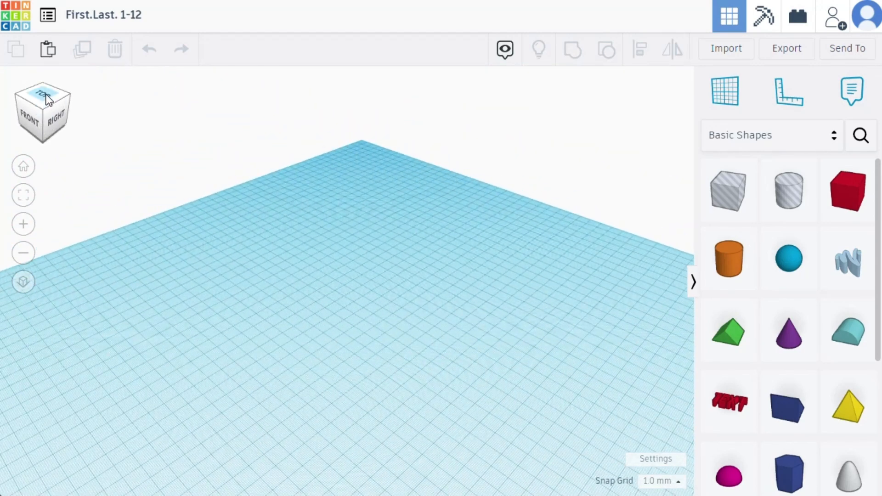
pyautogui.click(34, 125)
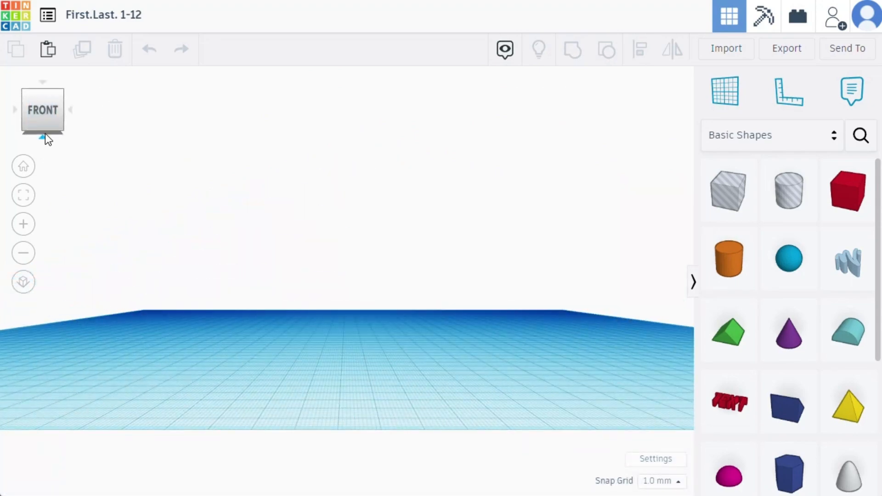
pyautogui.click(63, 131)
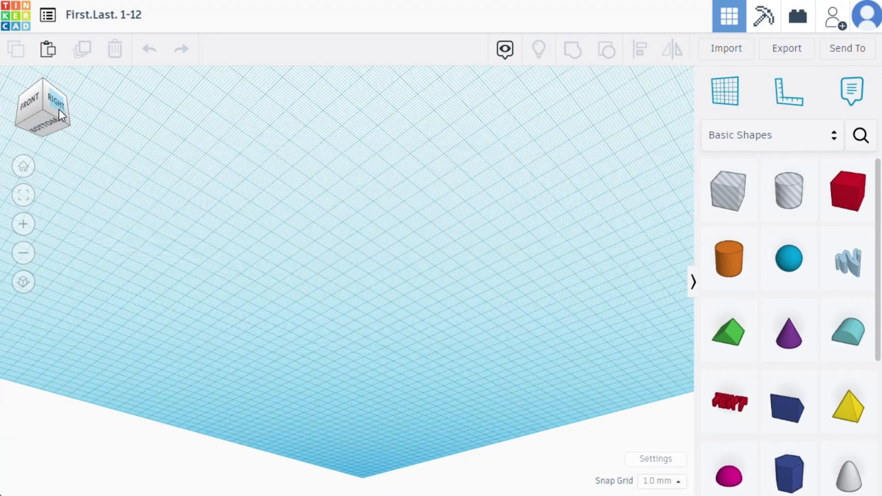
pyautogui.moveTo(59, 109); pyautogui.dragTo(59, 128)
pyautogui.click(45, 79)
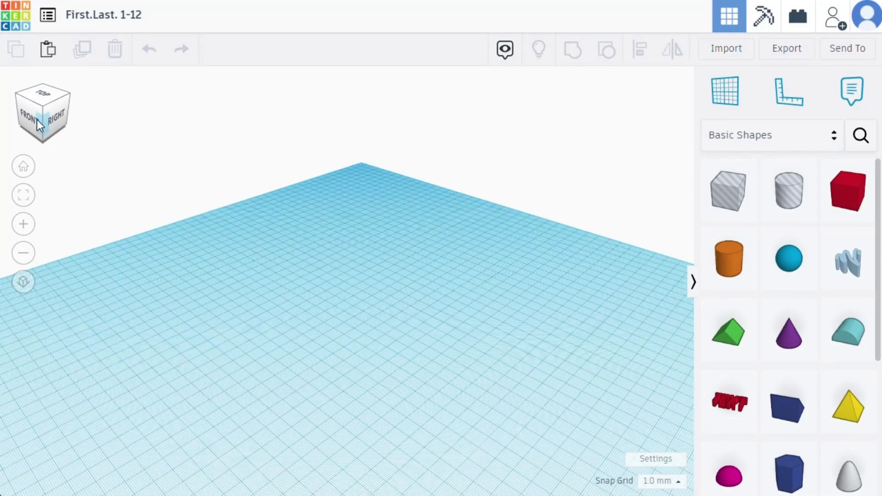
pyautogui.click(40, 114)
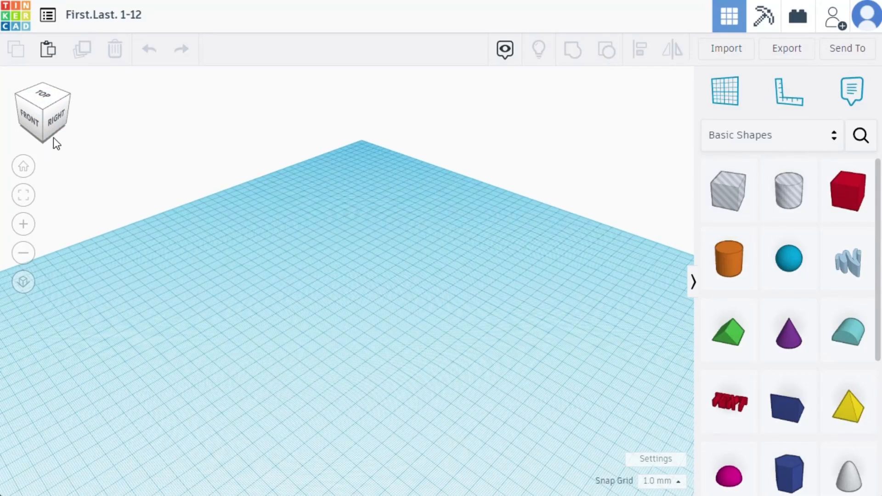
pyautogui.click(59, 117)
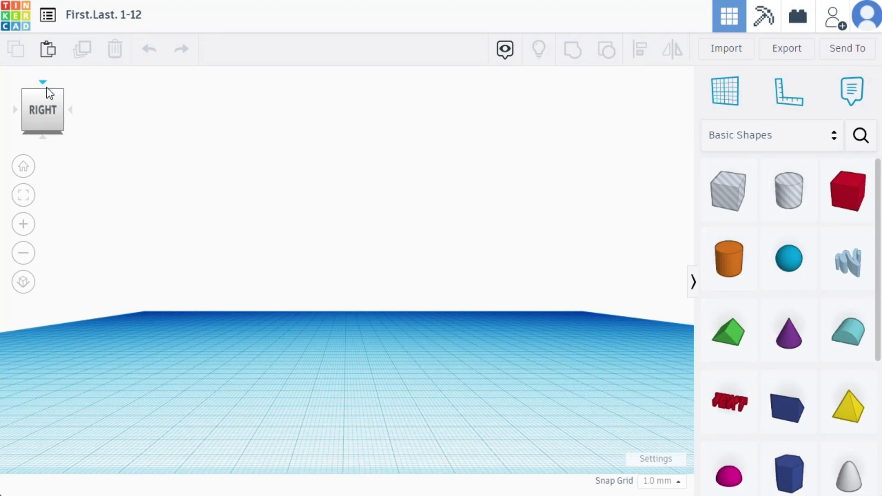
pyautogui.click(49, 93)
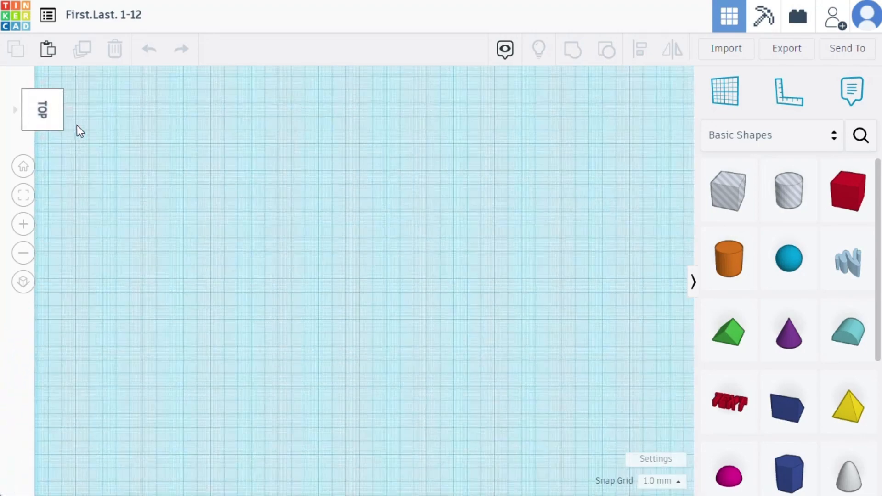
pyautogui.click(28, 90)
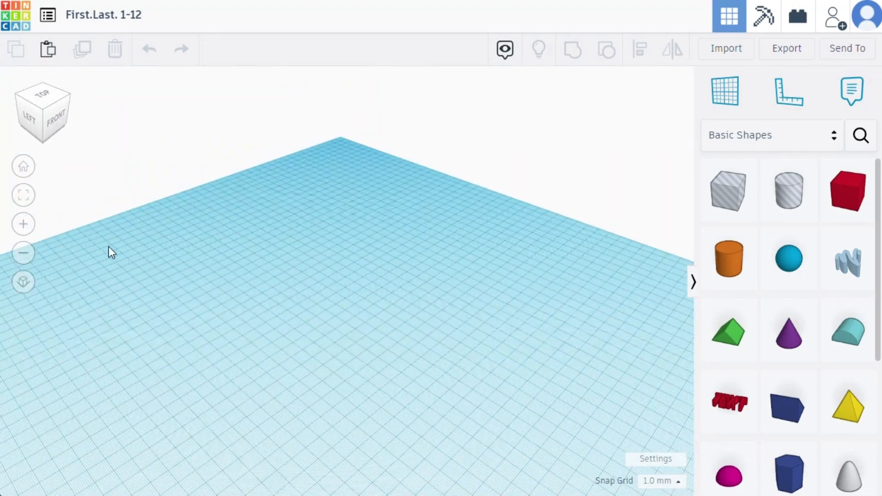
pyautogui.moveTo(193, 368); pyautogui.dragTo(134, 362, button='right')
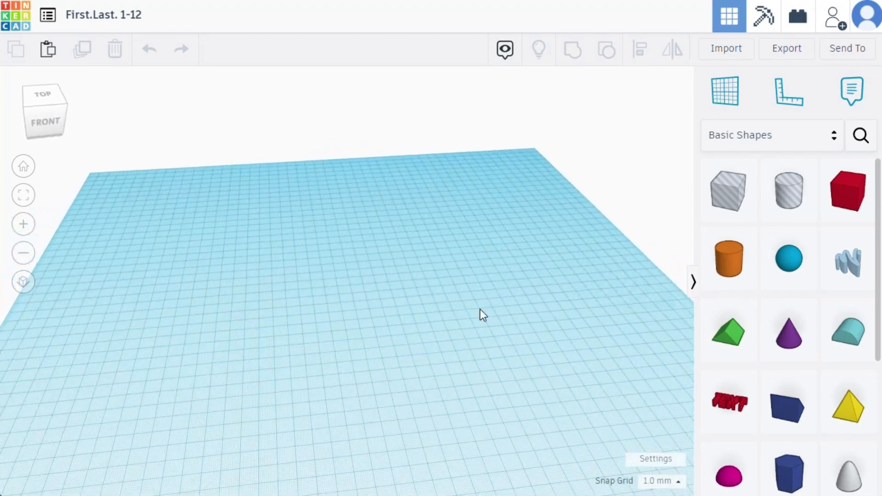
# - Place a solid red box near the far-left corner of the workplane and fit the view to it
pyautogui.moveTo(841, 205); pyautogui.dragTo(177, 197)
pyautogui.moveTo(371, 356); pyautogui.dragTo(290, 309, button='right')
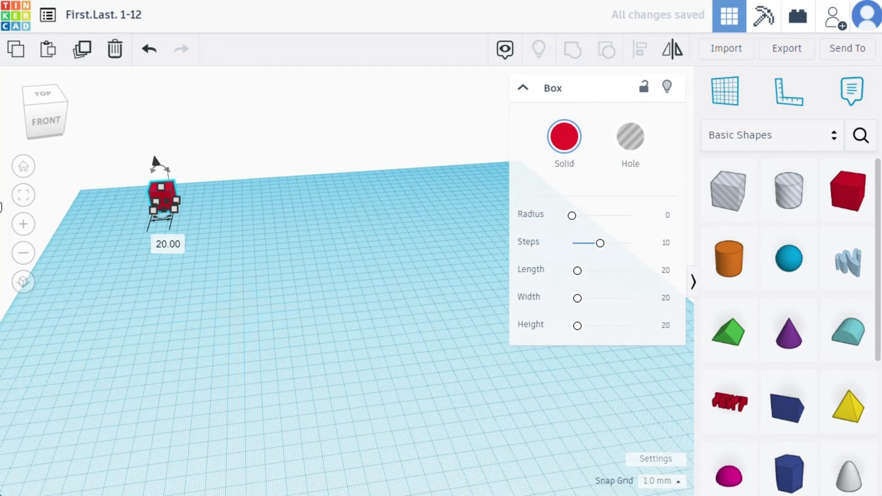
pyautogui.click(23, 196)
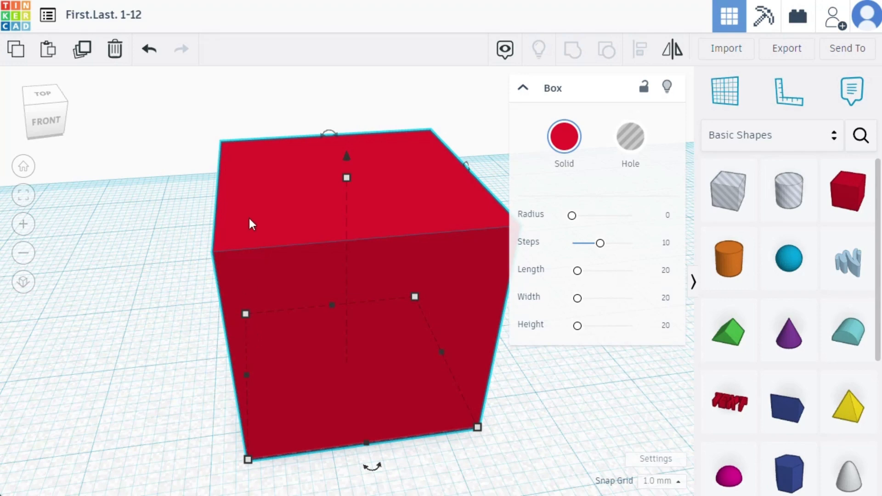
# - Return to the home view and switch the workspace from perspective to orthographic projection
pyautogui.click(23, 167)
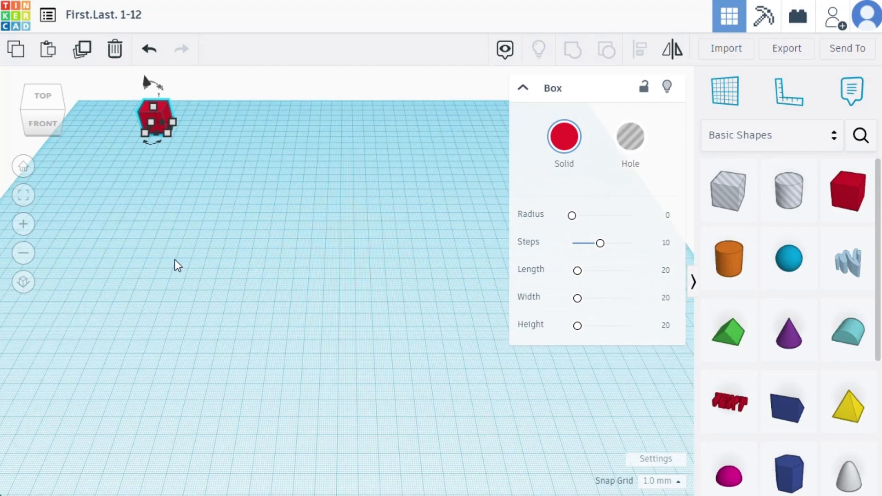
pyautogui.click(23, 223)
pyautogui.click(23, 257)
pyautogui.click(22, 281)
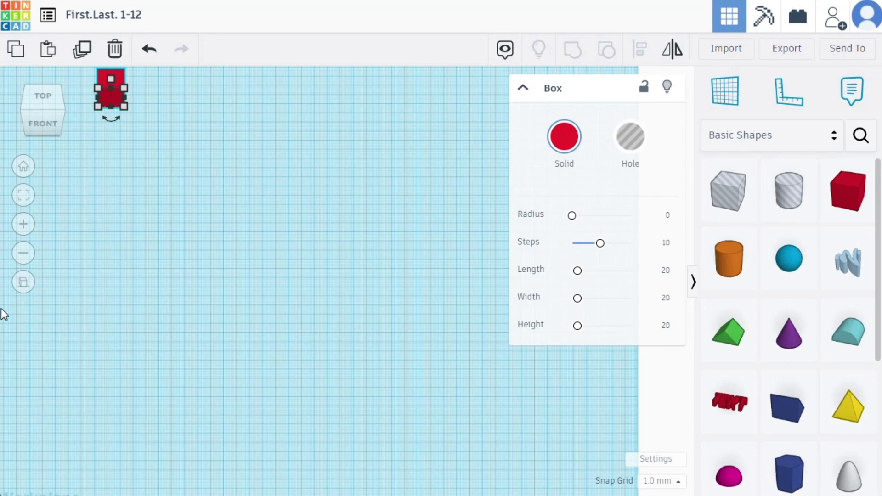
# - Switch the workspace back to perspective projection and tilt the view over the empty workplane
pyautogui.click(24, 282)
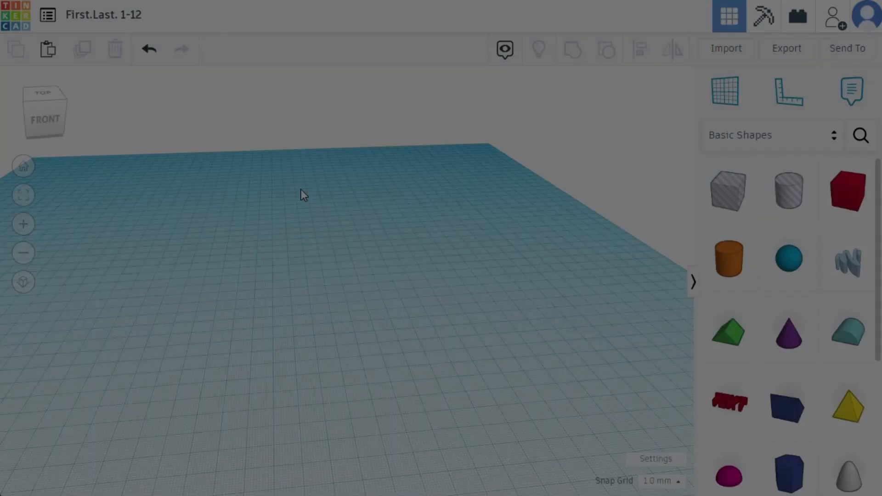
pyautogui.moveTo(301, 189); pyautogui.dragTo(362, 223, button='right')
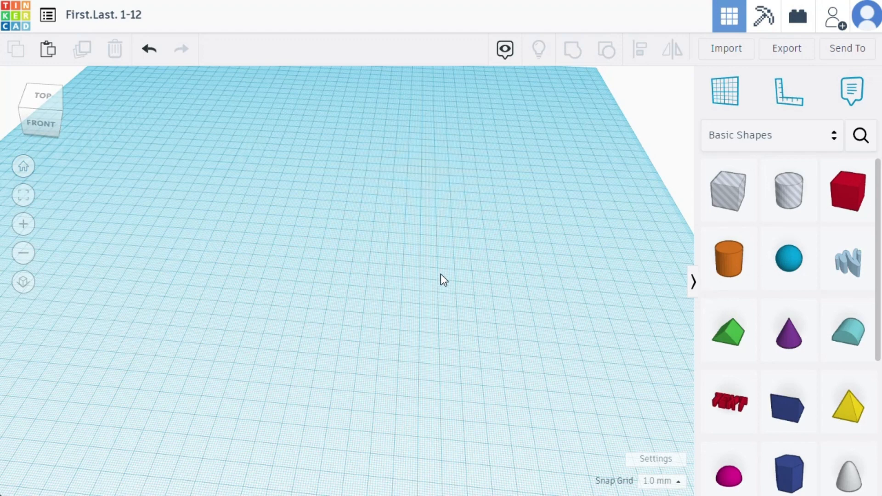
pyautogui.moveTo(440, 275); pyautogui.dragTo(390, 305, button='right')
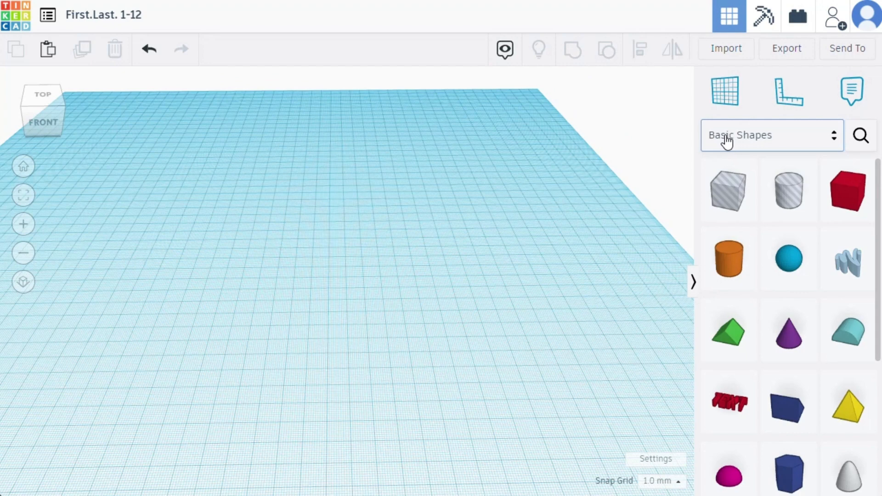
# - Look through the shape library categories and the shapes in the Basic Shapes collection
pyautogui.click(833, 144)
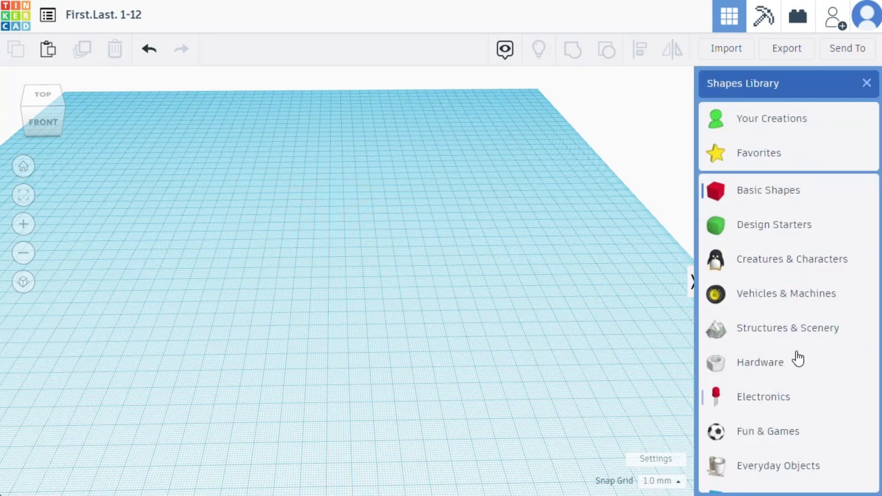
pyautogui.click(866, 83)
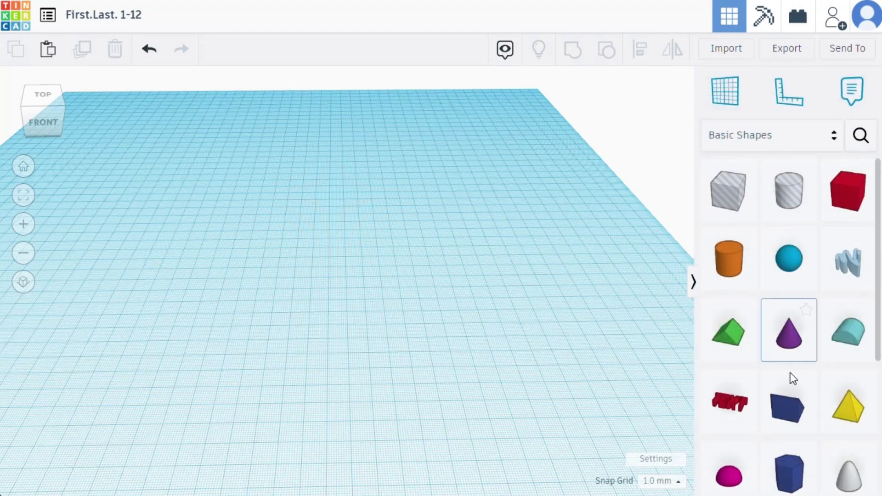
pyautogui.scroll(-5, 787, 275)
pyautogui.scroll(5, 797, 360)
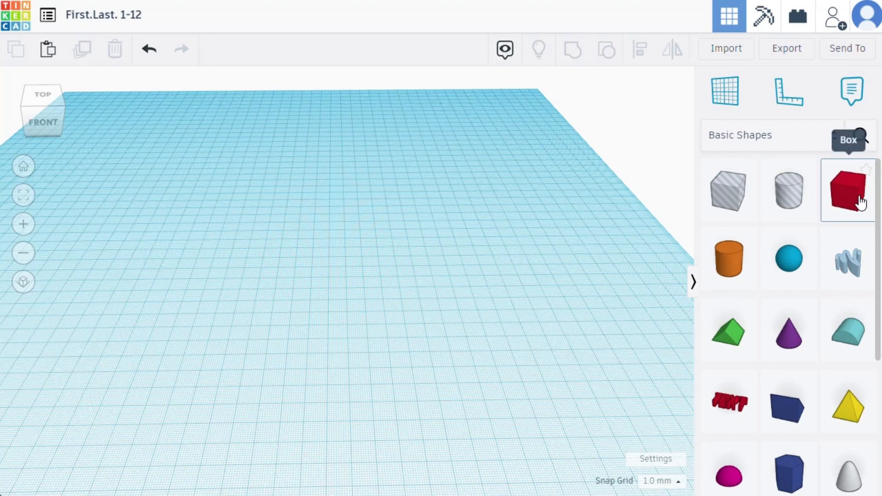
# - Place a solid red box near the middle of the workplane and move it 45 mm sideways and about 44 mm towards the front
pyautogui.moveTo(860, 203); pyautogui.dragTo(317, 249)
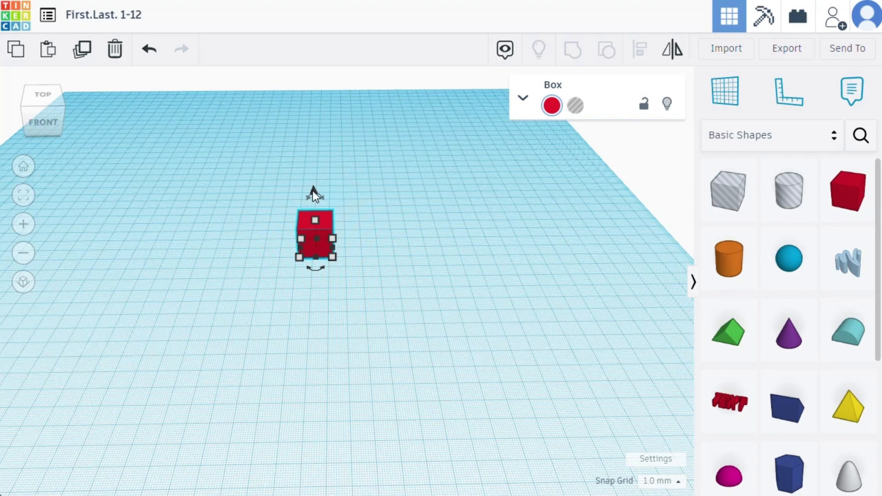
pyautogui.moveTo(324, 222); pyautogui.dragTo(417, 259)
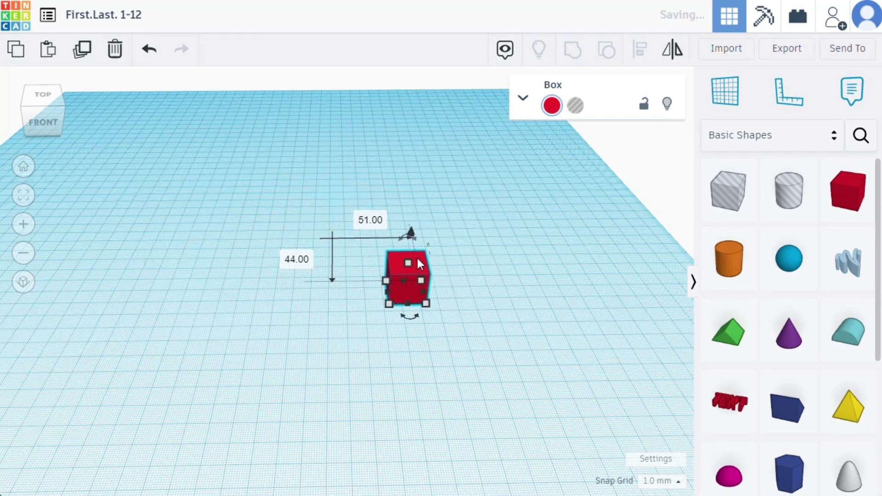
pyautogui.click(367, 221)
pyautogui.press('BackSpace')
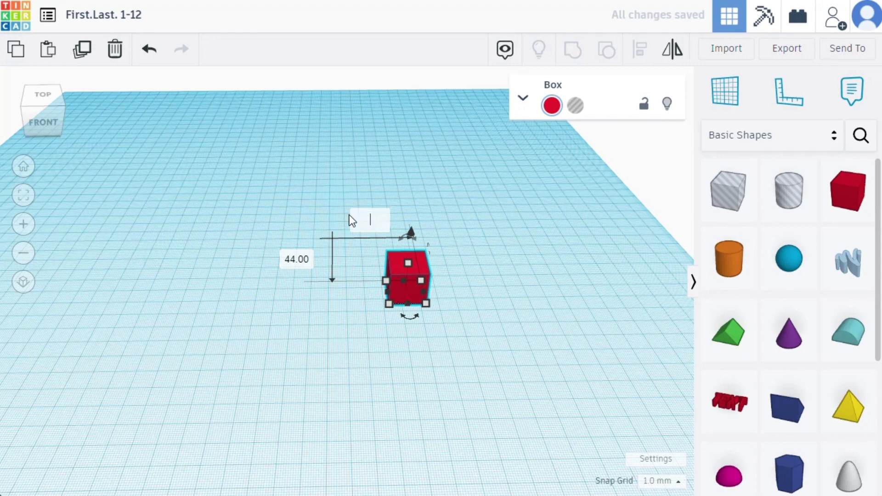
pyautogui.write('45')
pyautogui.press('Return')
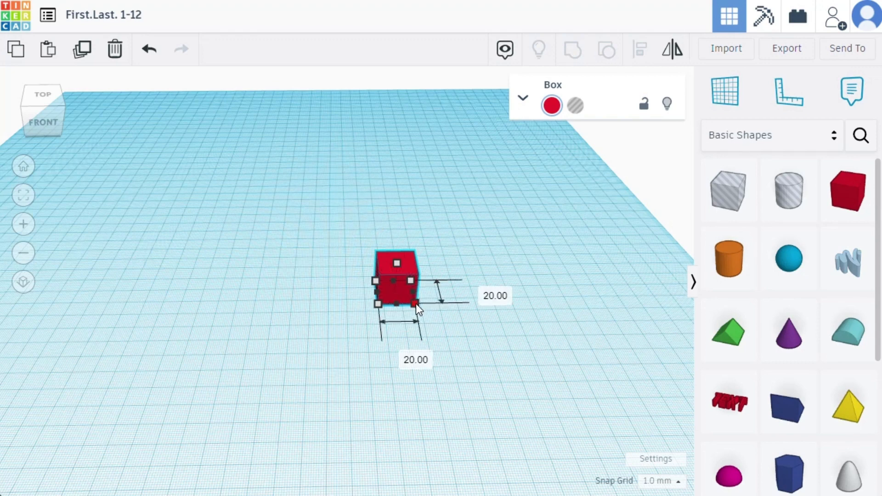
# - Stretch the box's base to about 52 mm long, then rotate the box on the workplane and set that rotation to 0°
pyautogui.moveTo(415, 304); pyautogui.dragTo(412, 348)
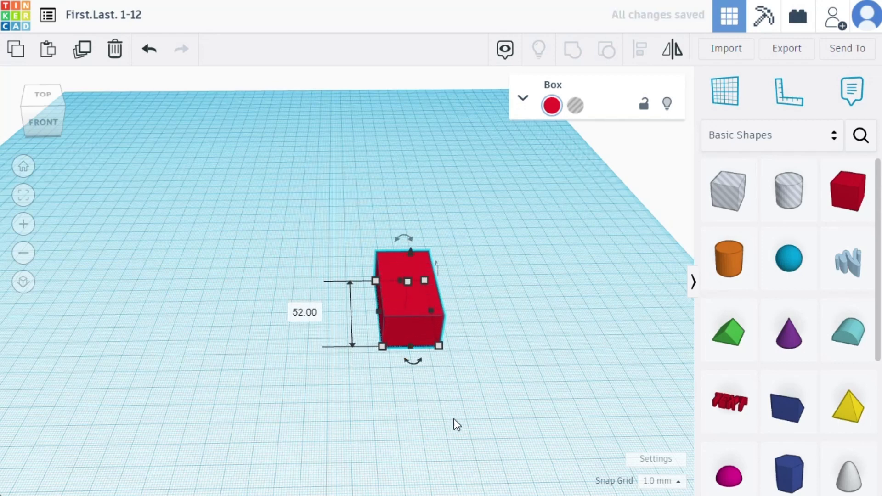
pyautogui.moveTo(452, 421); pyautogui.dragTo(491, 399, button='right')
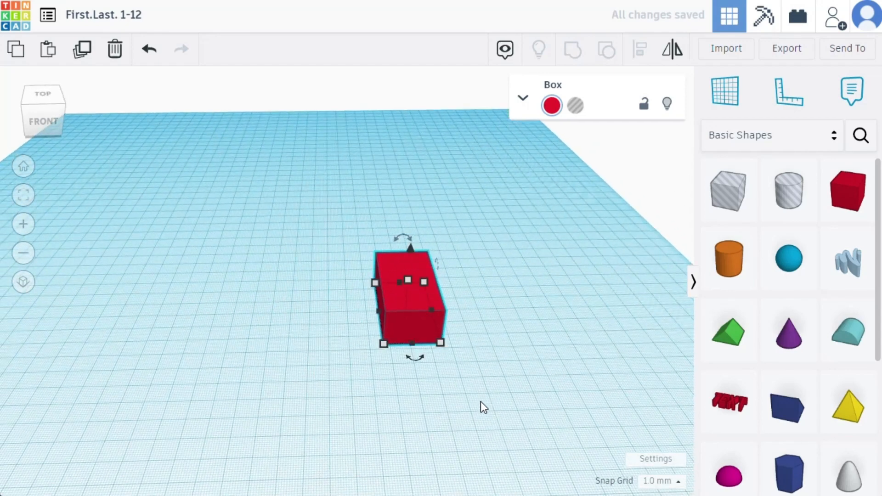
pyautogui.moveTo(408, 360)
pyautogui.mouseDown()
pyautogui.moveTo(437, 360)
pyautogui.moveTo(472, 334)
pyautogui.moveTo(435, 366)
pyautogui.moveTo(418, 368)
pyautogui.mouseUp()
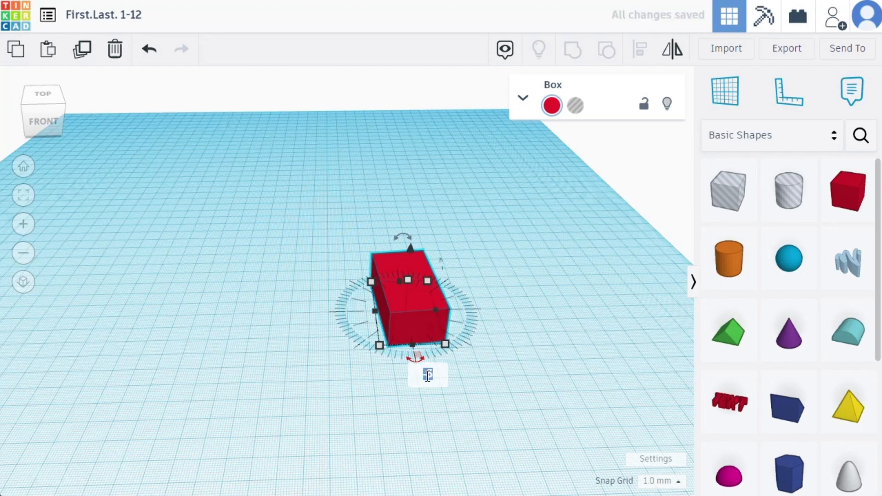
pyautogui.write('0')
pyautogui.press('Return')
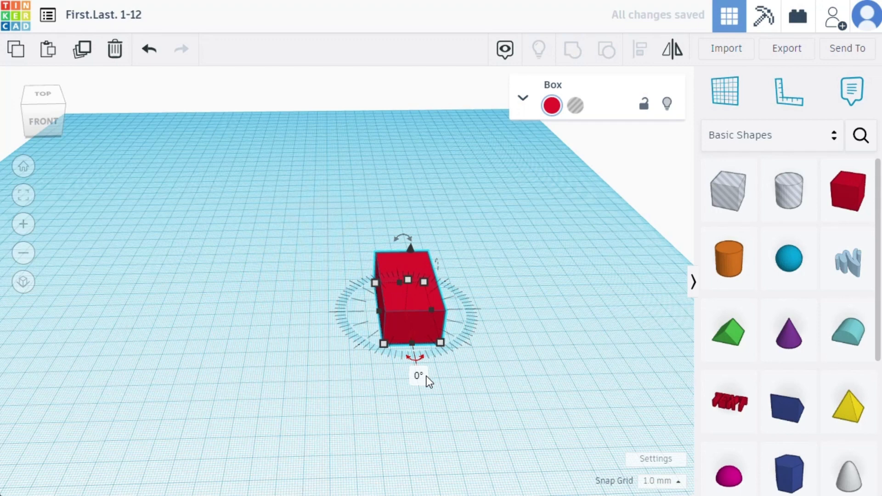
# - Reduce the box's height to about 18 mm, then raise it off the workplane and set the vertical offset to 0
pyautogui.scroll(1, 426, 376)
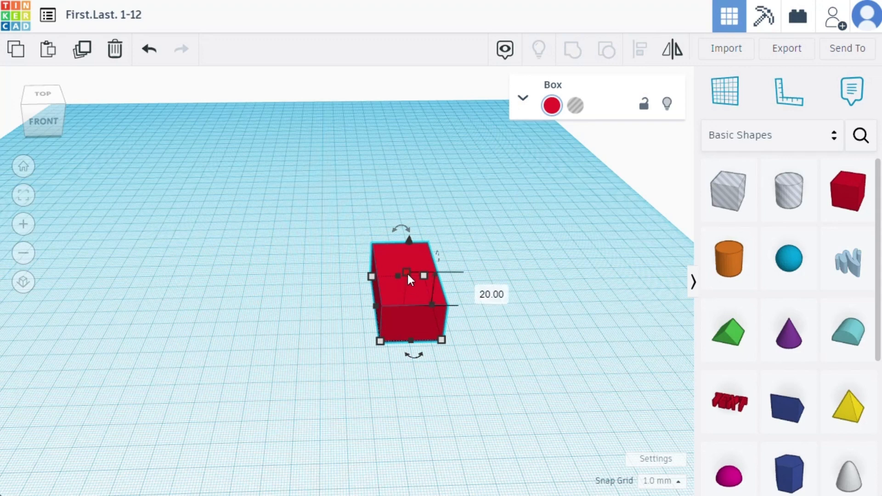
pyautogui.moveTo(407, 274); pyautogui.dragTo(375, 280)
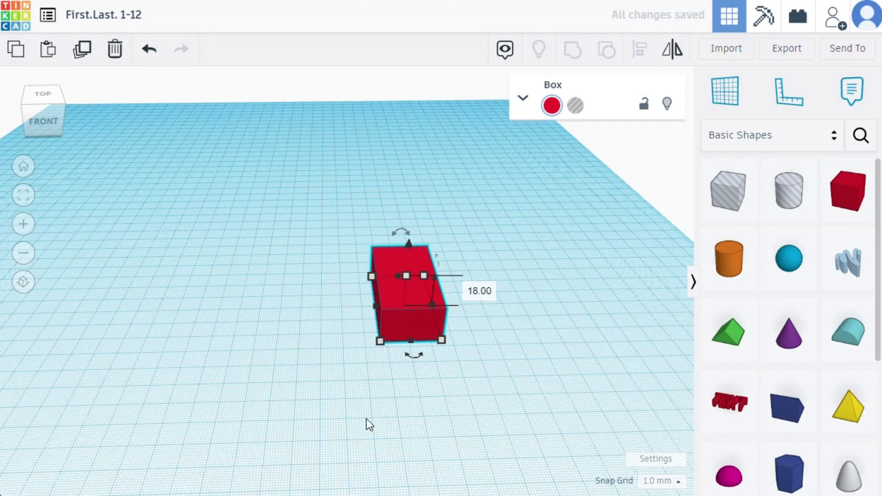
pyautogui.moveTo(409, 252); pyautogui.dragTo(412, 231)
pyautogui.write('0')
pyautogui.press('Return')
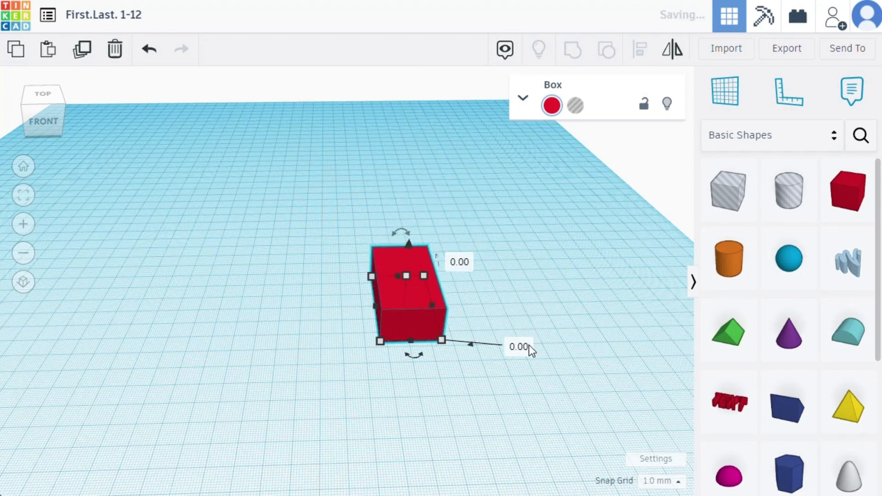
# - Examine the resized box from the left, from above and from the front by orbiting around it
pyautogui.moveTo(324, 443); pyautogui.dragTo(376, 382, button='right')
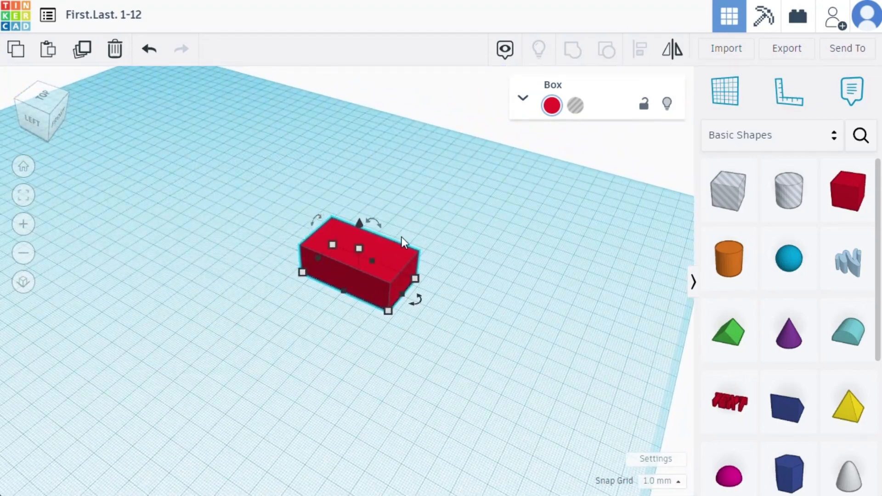
pyautogui.moveTo(618, 312); pyautogui.dragTo(473, 315, button='right')
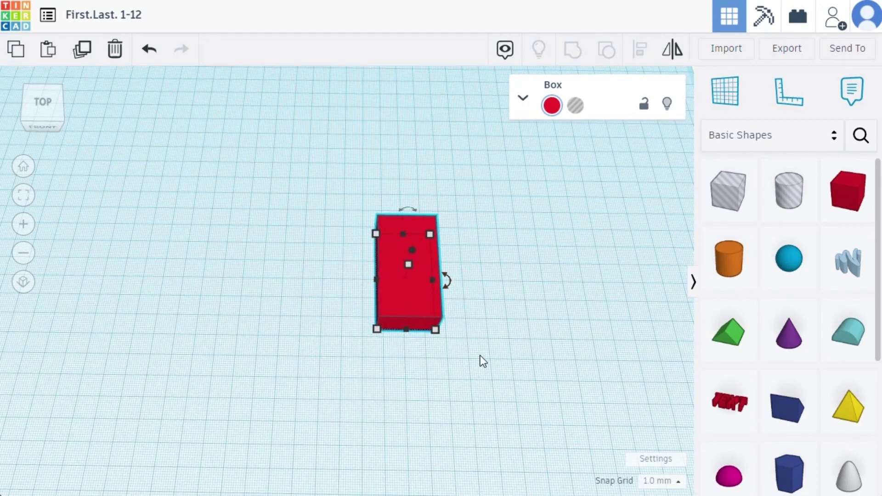
pyautogui.moveTo(478, 360); pyautogui.dragTo(539, 332, button='right')
pyautogui.moveTo(565, 360); pyautogui.dragTo(443, 365, button='right')
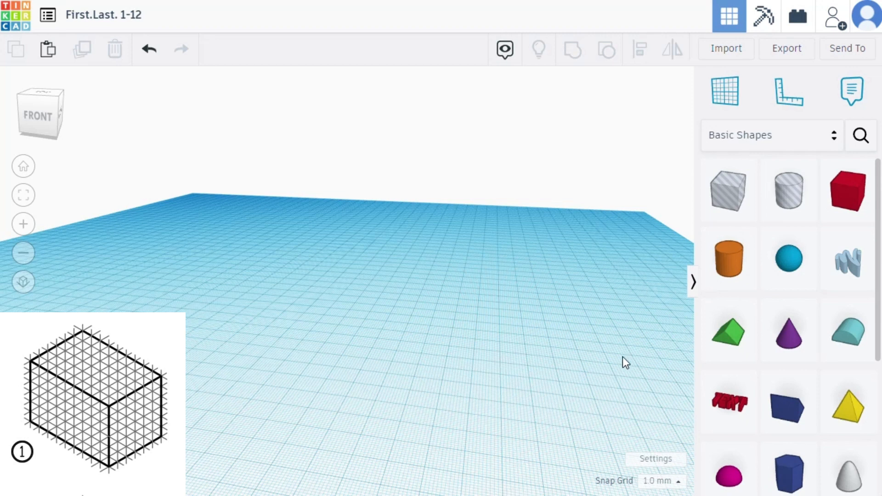
# - Place a new solid red box at the far-left corner of the workplane and fit the view to it
pyautogui.moveTo(405, 362); pyautogui.dragTo(430, 383, button='right')
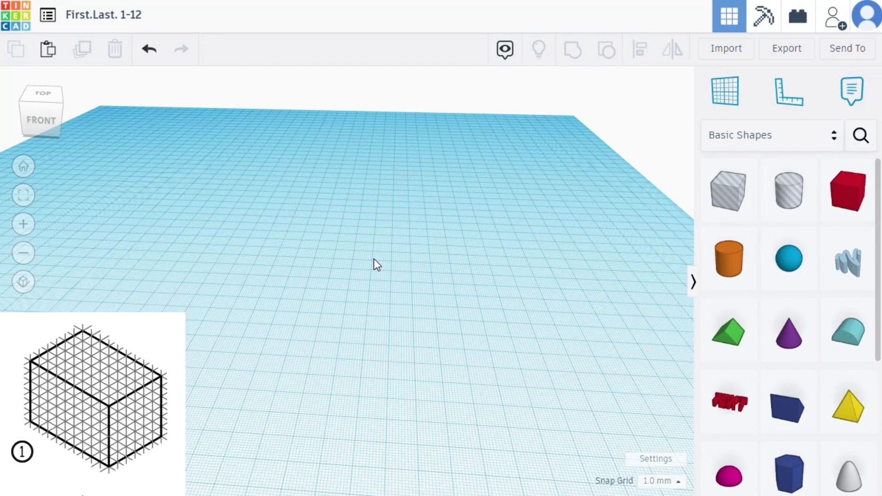
pyautogui.moveTo(836, 197); pyautogui.dragTo(148, 162)
pyautogui.moveTo(109, 96); pyautogui.dragTo(113, 124)
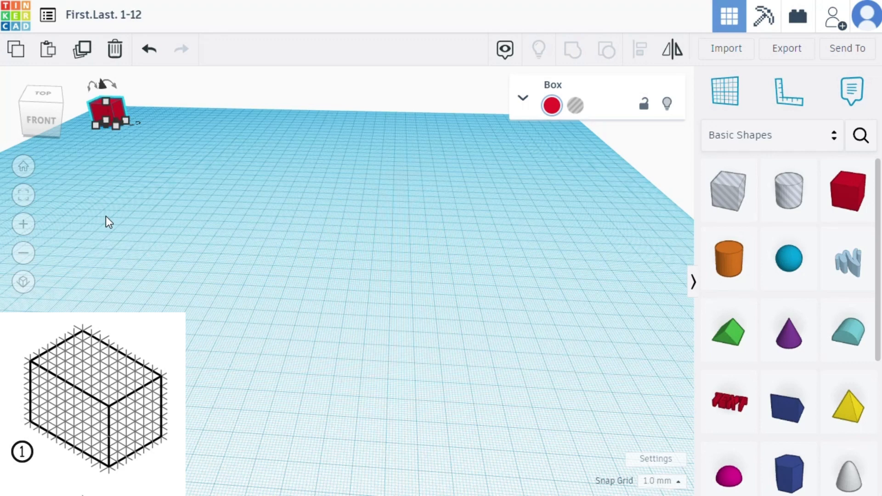
pyautogui.click(23, 196)
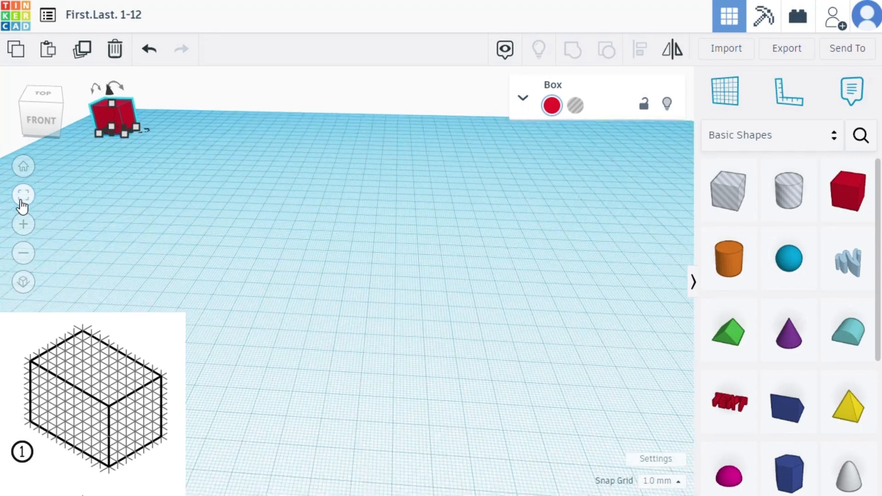
pyautogui.scroll(-5, 318, 321)
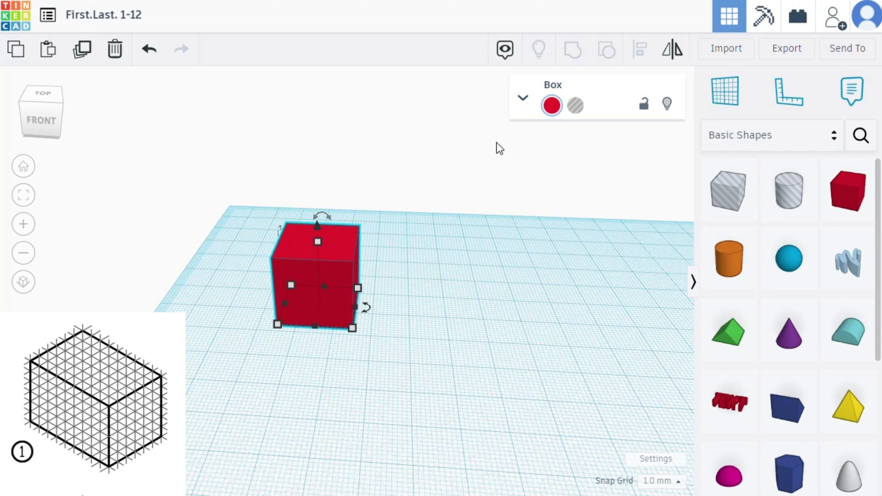
# - Set the box's height to 60 mm, width to 90 mm and length to 60 mm in its shape properties
pyautogui.click(523, 101)
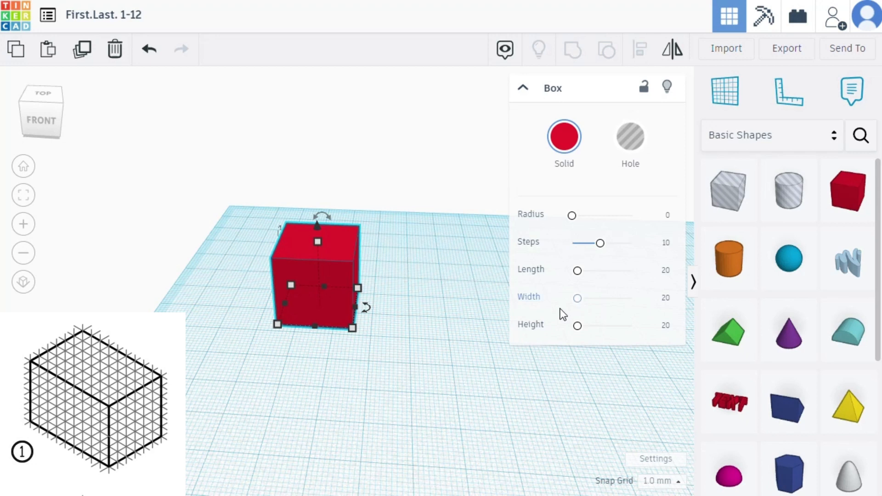
pyautogui.click(668, 327)
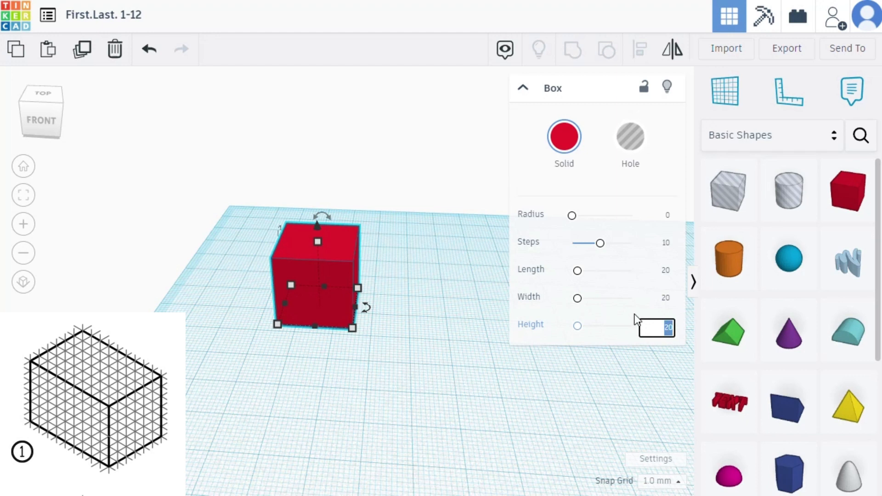
pyautogui.write('60')
pyautogui.press('Return')
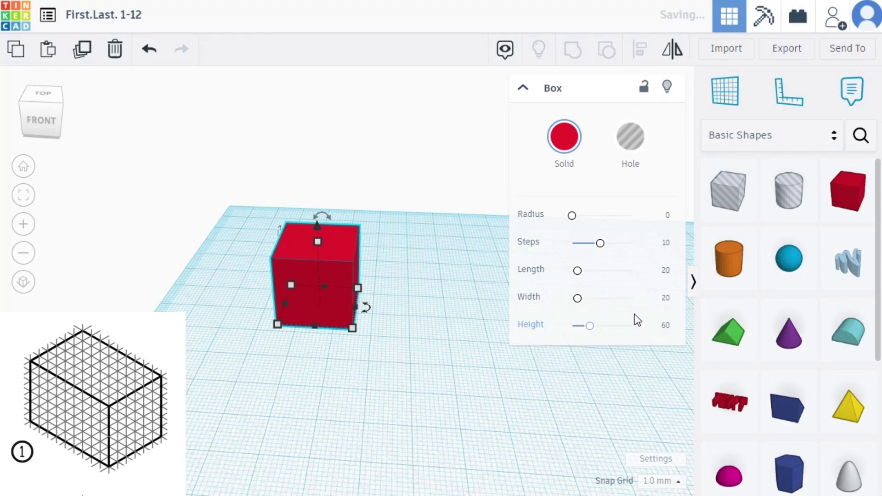
pyautogui.scroll(-3, 440, 236)
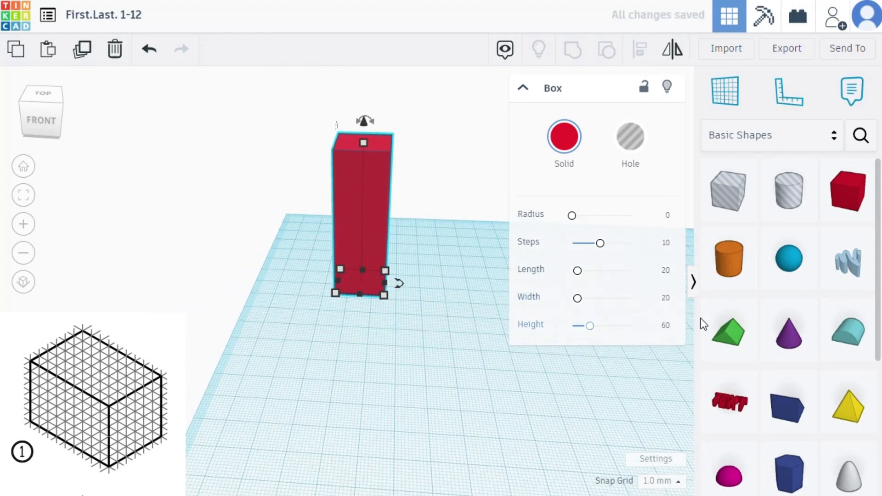
pyautogui.click(665, 299)
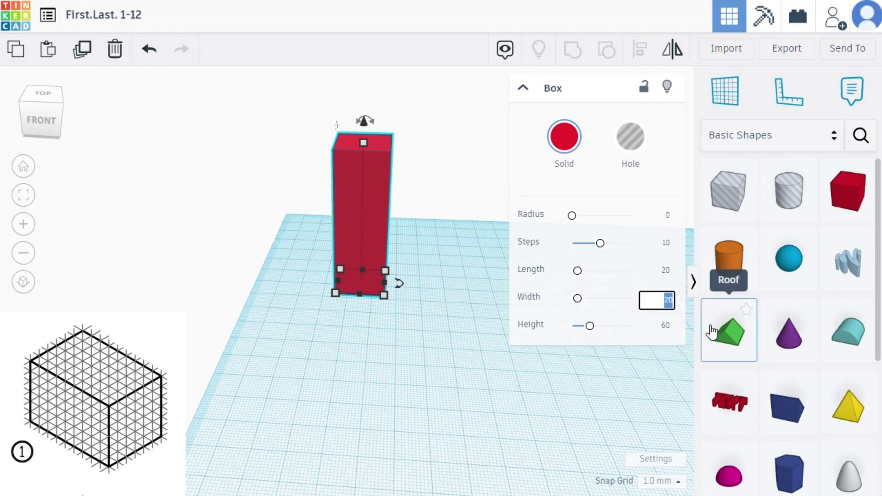
pyautogui.write('90')
pyautogui.press('Return')
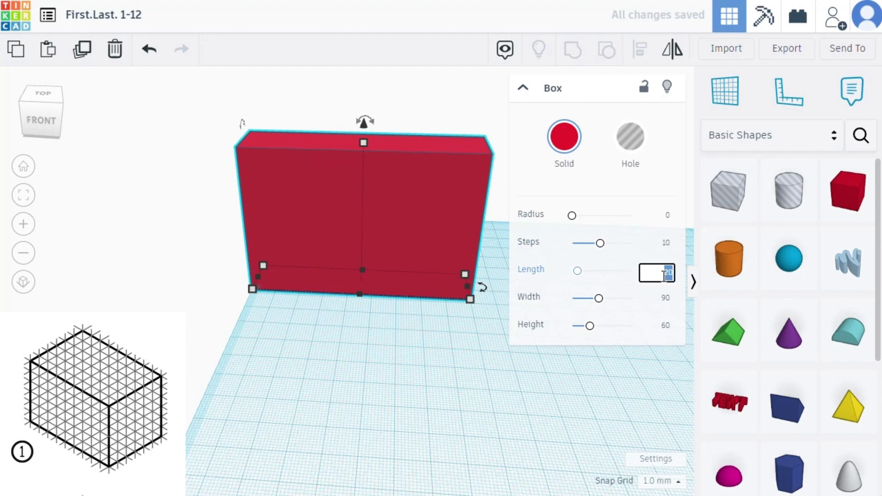
pyautogui.write('60')
pyautogui.press('Return')
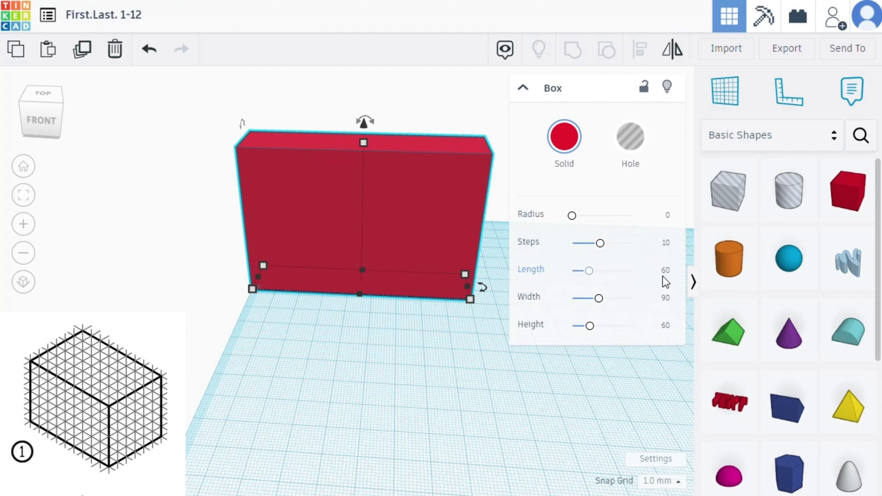
pyautogui.moveTo(315, 348); pyautogui.dragTo(385, 279, button='right')
pyautogui.moveTo(385, 284); pyautogui.dragTo(468, 263)
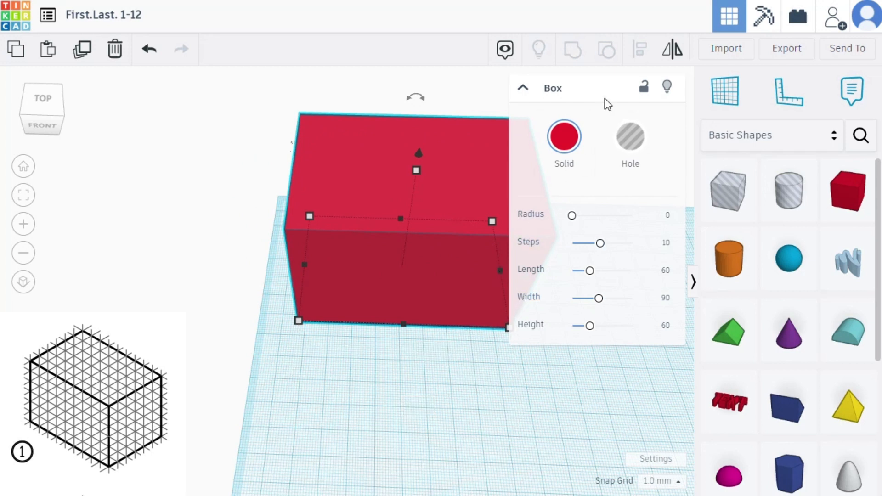
# - Lock the box against editing, unlock it again and delete it from the workplane
pyautogui.click(642, 88)
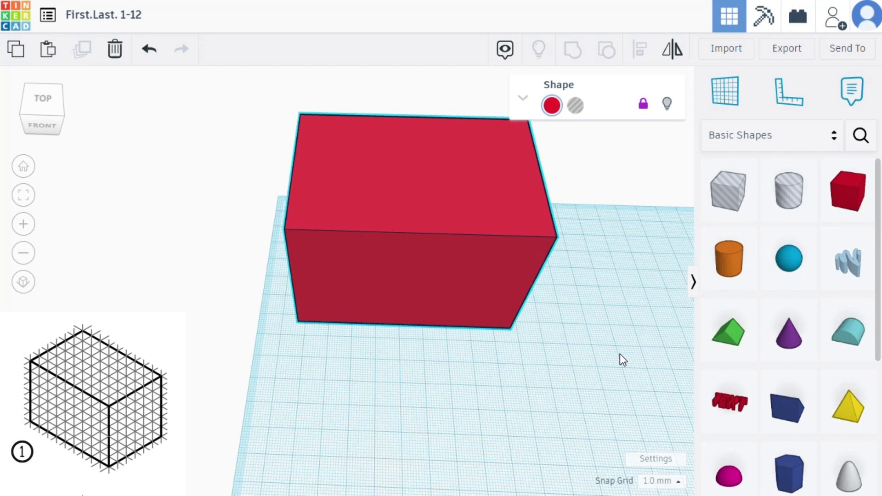
pyautogui.click(643, 116)
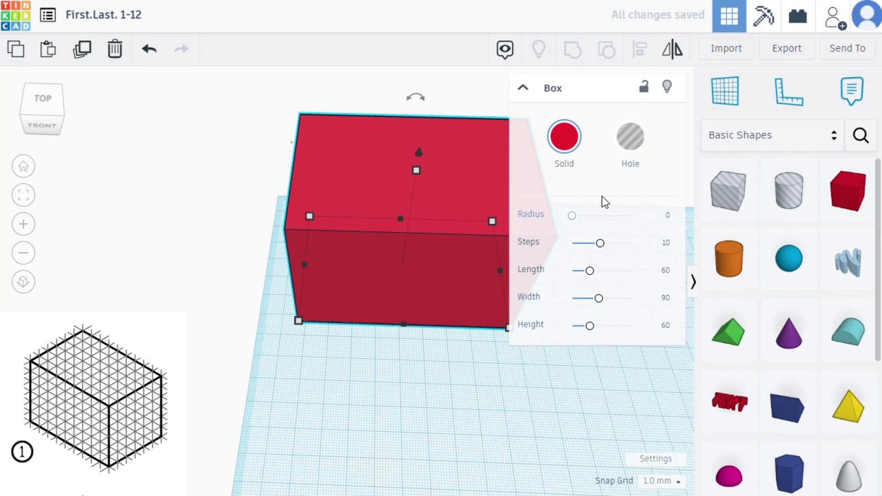
pyautogui.press('Delete')
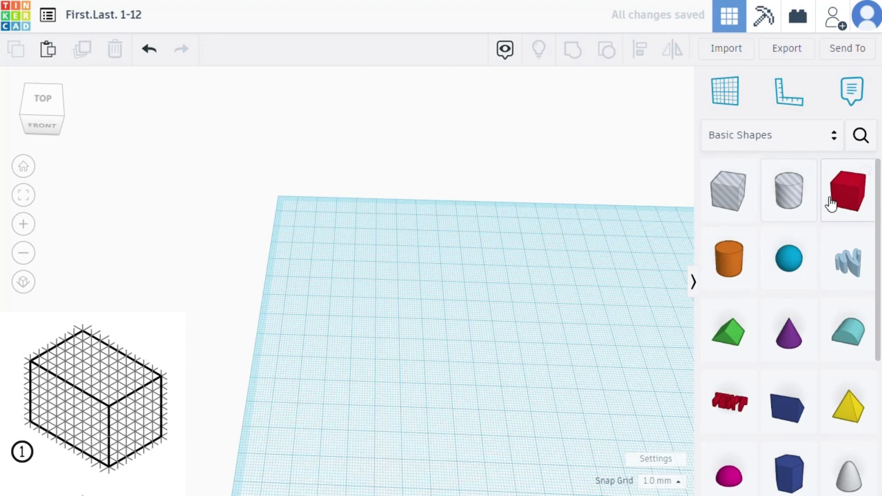
# - Place a solid red box near the workplane's far-left corner and set its base to 90 mm wide and 60 mm long
pyautogui.moveTo(847, 190); pyautogui.dragTo(404, 328)
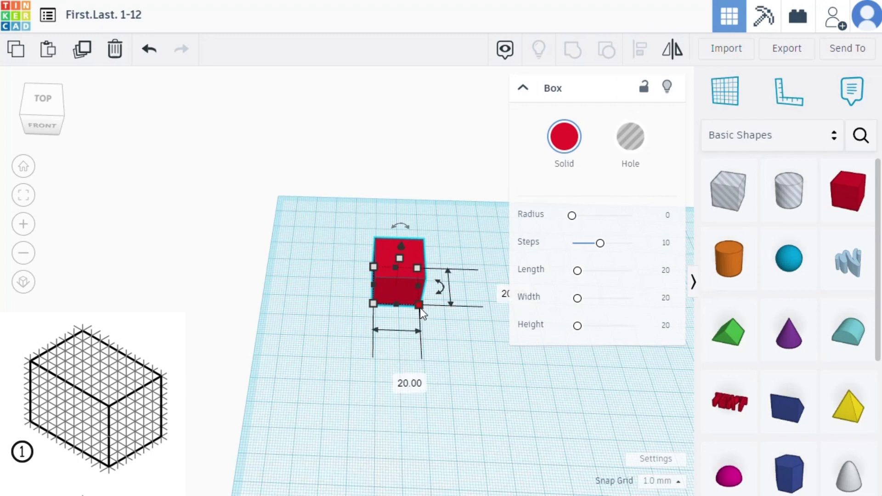
pyautogui.click(522, 88)
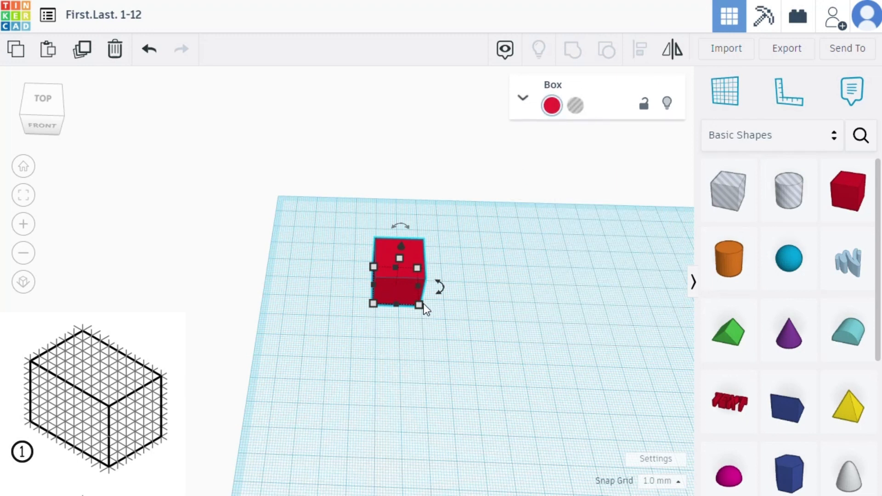
pyautogui.moveTo(417, 304); pyautogui.dragTo(469, 353)
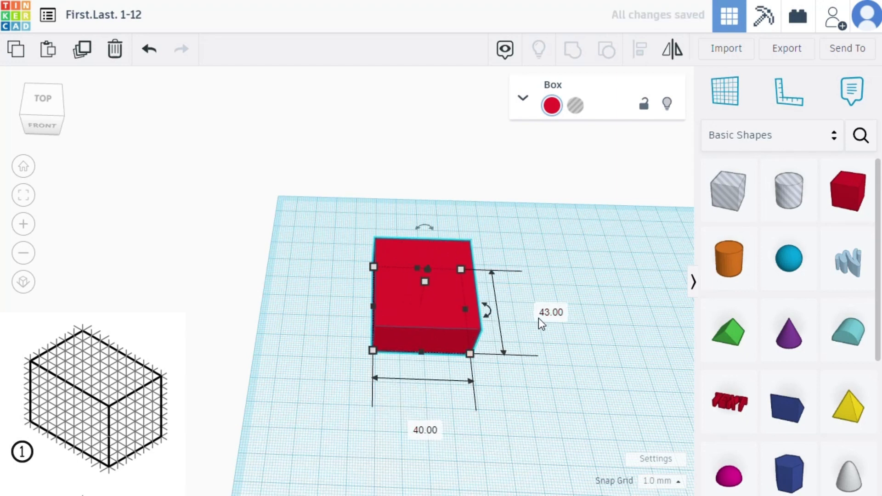
pyautogui.write('60')
pyautogui.press('Return')
pyautogui.click(427, 471)
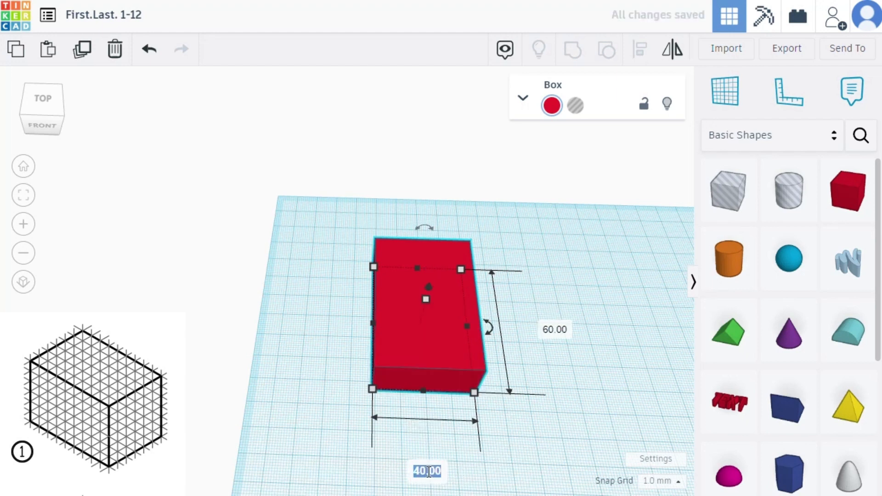
pyautogui.write('90')
pyautogui.press('Return')
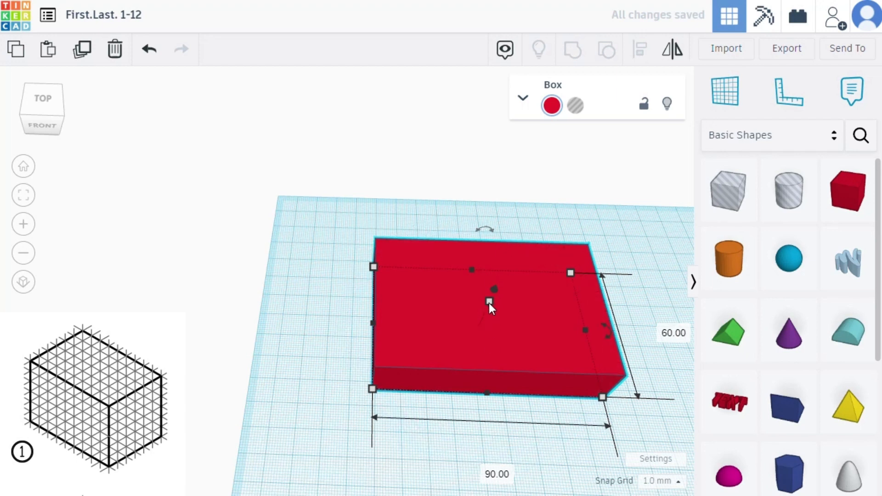
# - Set the box's height to 60 mm and move it closer to the workplane's far-left corner
pyautogui.moveTo(488, 302)
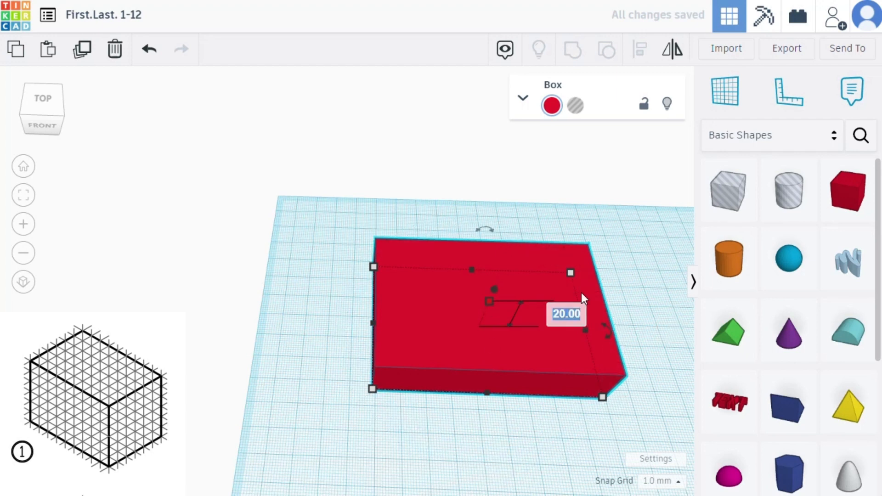
pyautogui.write('60')
pyautogui.press('Return')
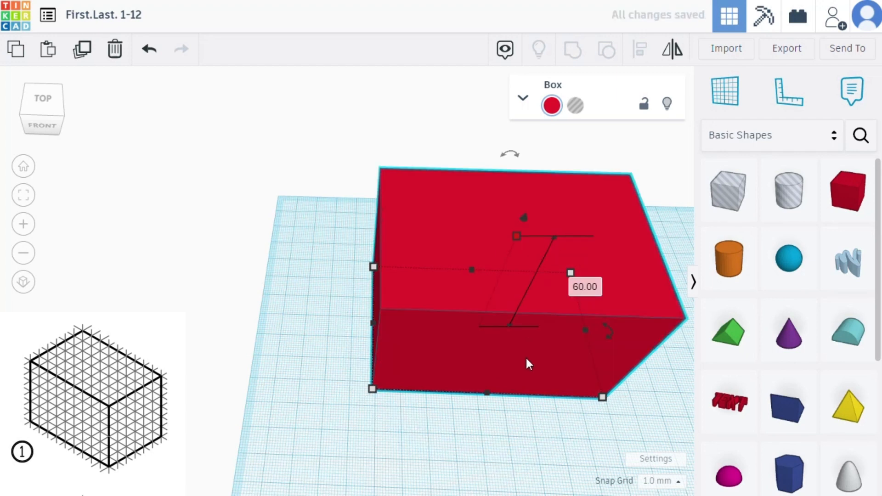
pyautogui.moveTo(545, 351); pyautogui.dragTo(455, 338)
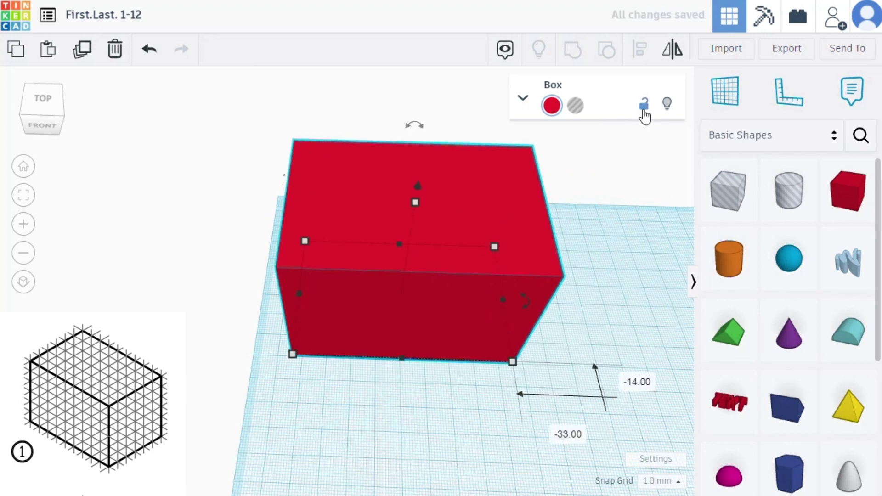
# - Lock and unlock the box against editing, and try preset colours on it, starting with gold
pyautogui.click(643, 110)
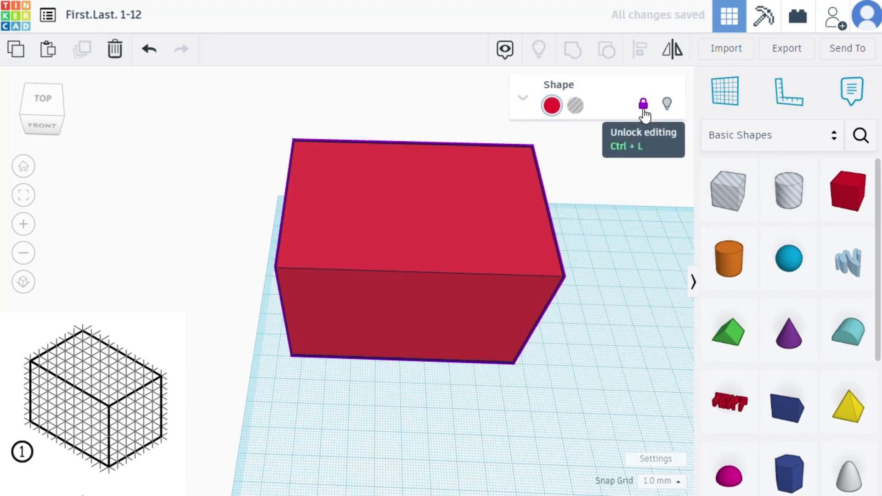
pyautogui.click(644, 109)
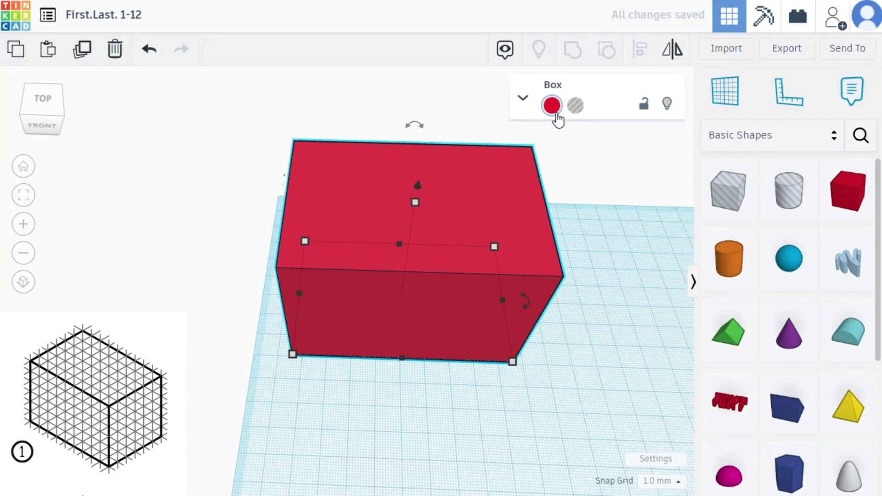
pyautogui.click(552, 107)
pyautogui.click(608, 223)
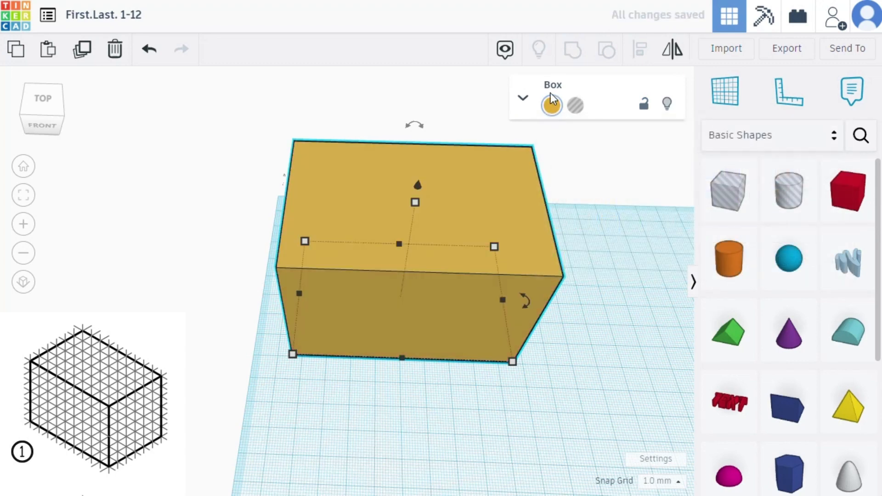
pyautogui.click(552, 106)
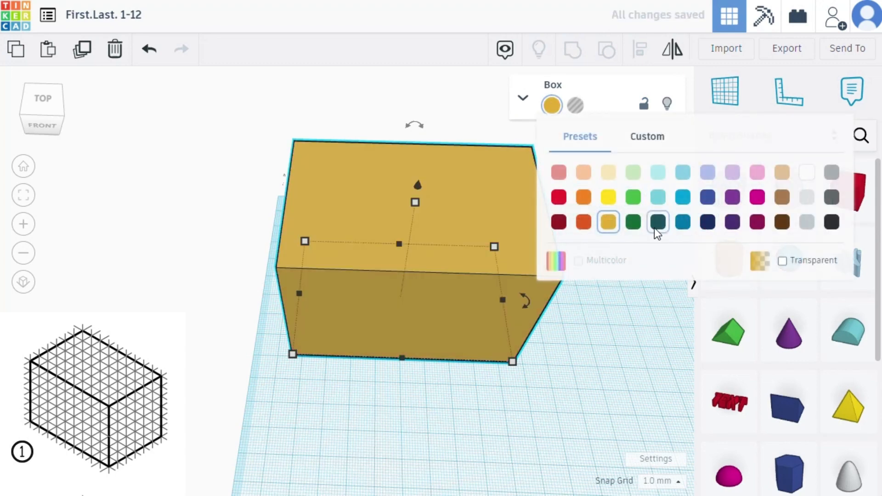
pyautogui.click(582, 222)
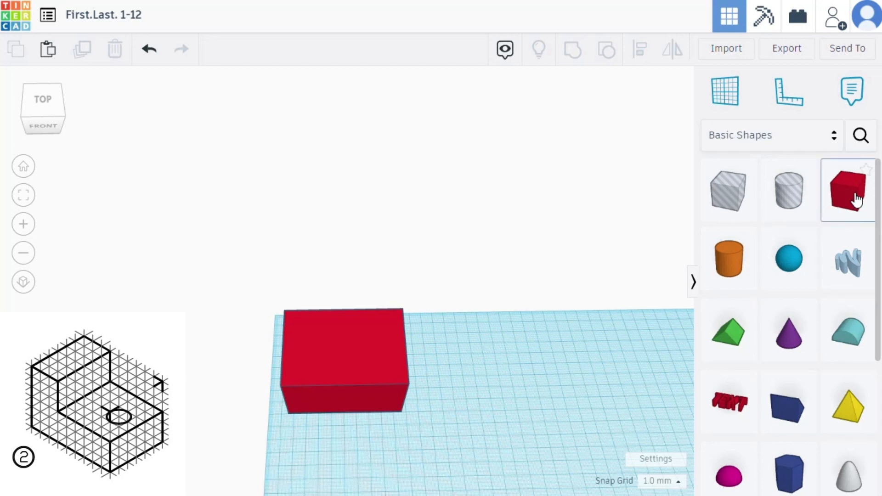
# - Place a second solid red box to the right of the first block and set its base to 90 mm wide and 60 mm long
pyautogui.moveTo(856, 200); pyautogui.dragTo(594, 383)
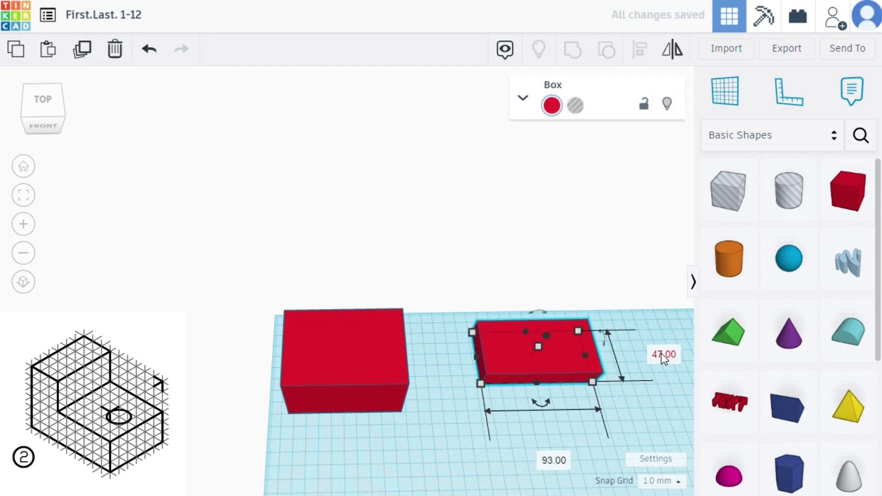
pyautogui.write('60')
pyautogui.press('Return')
pyautogui.click(557, 476)
pyautogui.write('90')
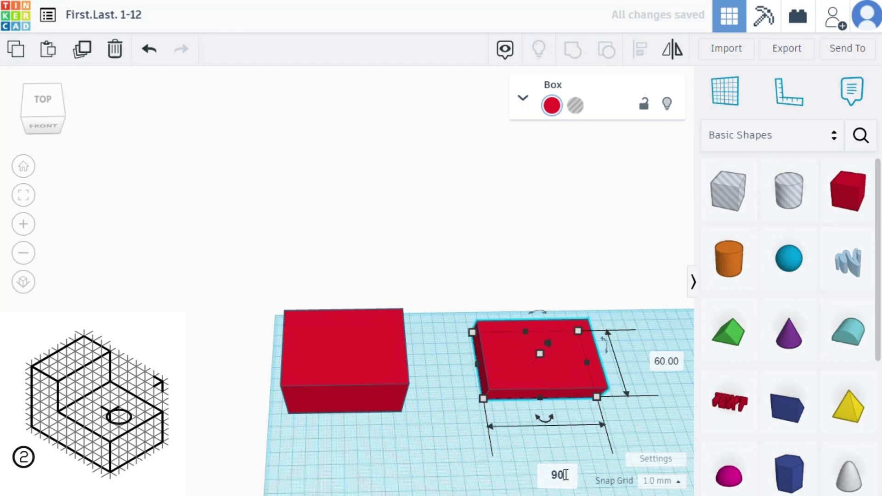
pyautogui.press('Return')
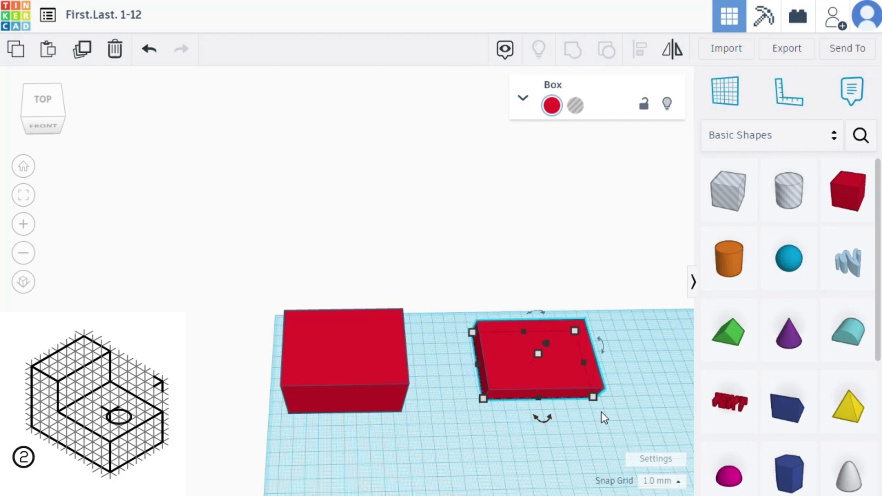
# - Set the second box's height to 30 mm
pyautogui.moveTo(580, 426); pyautogui.dragTo(582, 382, button='right')
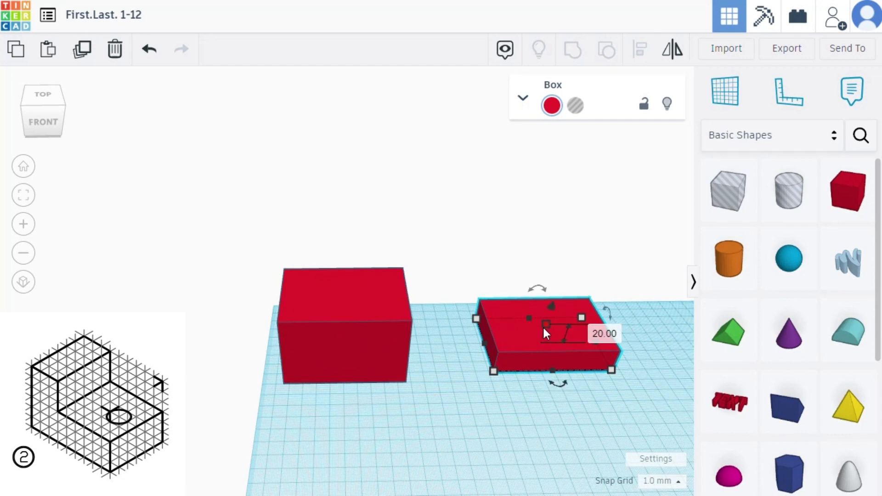
pyautogui.click(596, 331)
pyautogui.write('30')
pyautogui.press('Return')
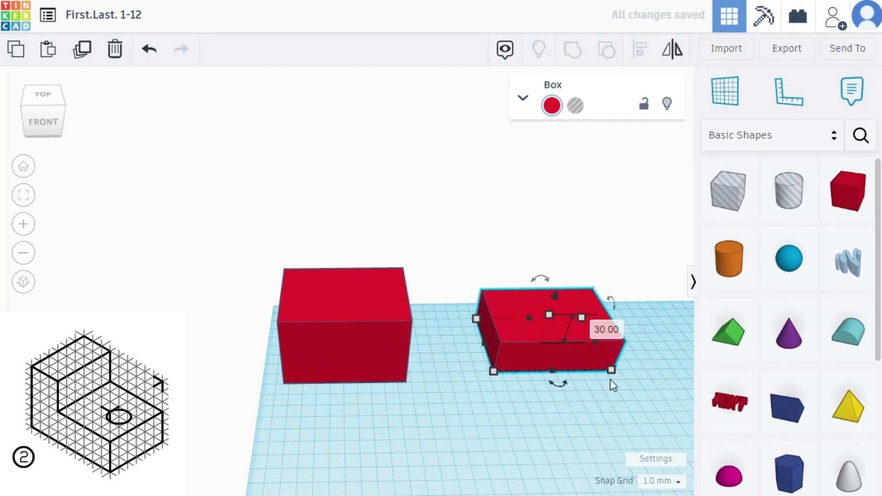
# - Place a third solid red box in front of the second block and set its length to 60 mm
pyautogui.moveTo(581, 407); pyautogui.dragTo(510, 415, button='right')
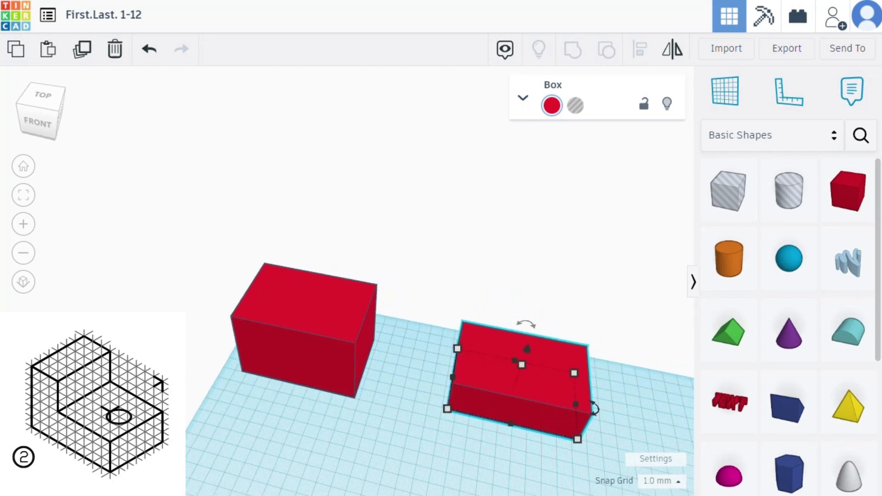
pyautogui.moveTo(508, 442); pyautogui.dragTo(530, 441, button='right')
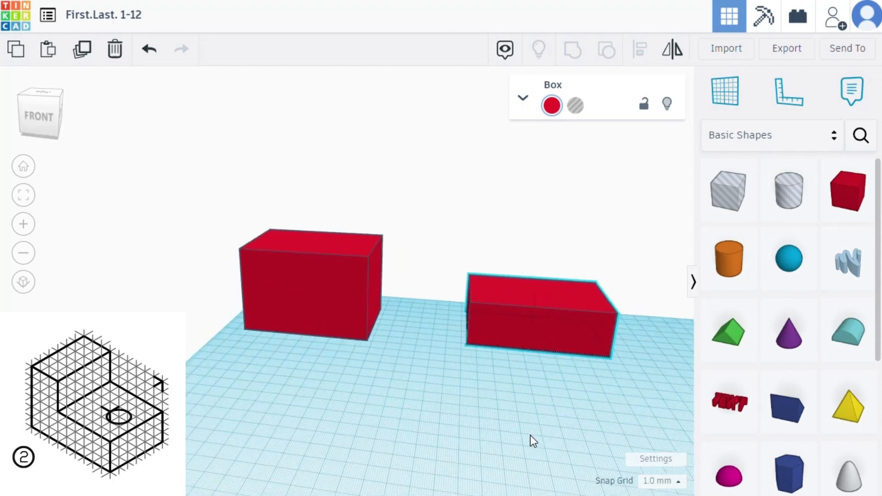
pyautogui.moveTo(847, 191); pyautogui.dragTo(497, 429)
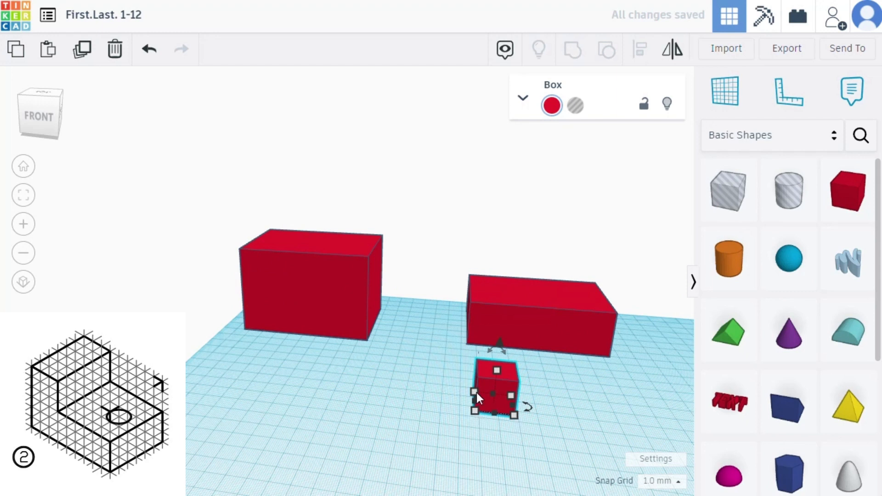
pyautogui.moveTo(475, 392); pyautogui.dragTo(474, 375)
pyautogui.click(428, 385)
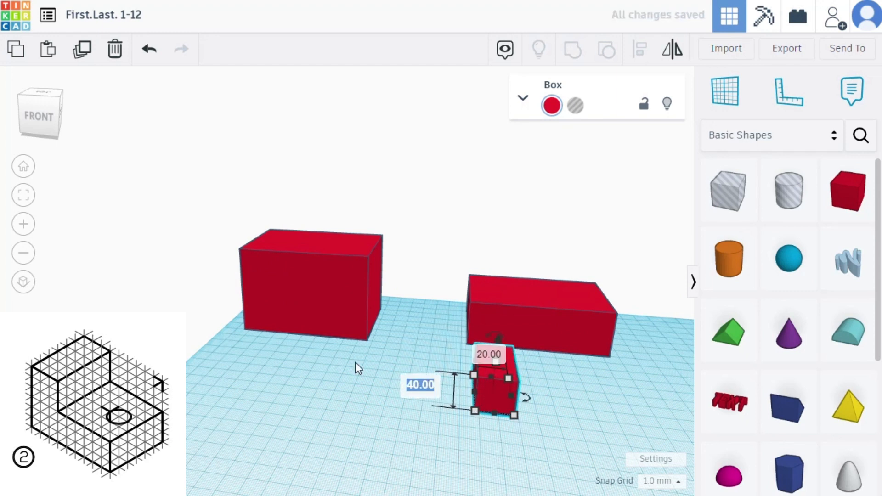
pyautogui.write('60')
pyautogui.press('Return')
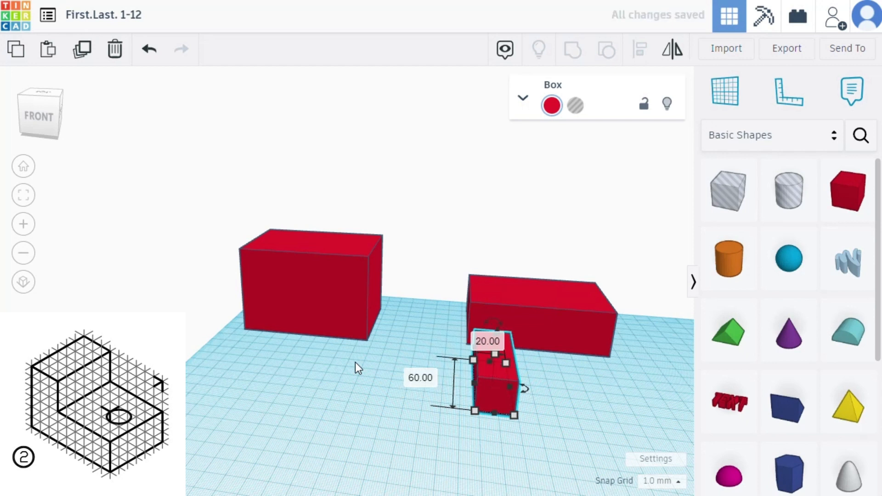
# - Shift the third box by about 3 mm on both axes and set its height first to 60 mm, finally to 30 mm
pyautogui.moveTo(506, 394)
pyautogui.mouseDown()
pyautogui.moveTo(492, 388)
pyautogui.moveTo(490, 372)
pyautogui.moveTo(492, 393)
pyautogui.mouseUp()
pyautogui.moveTo(490, 354)
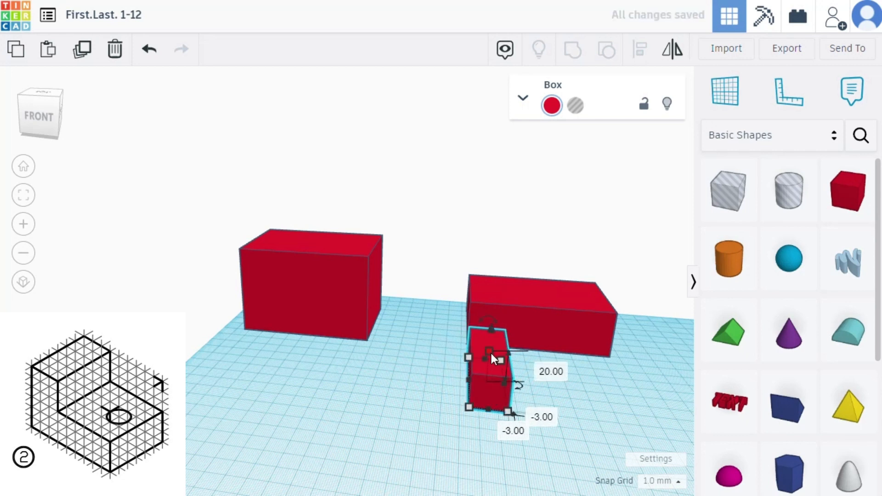
pyautogui.moveTo(491, 353); pyautogui.dragTo(536, 329)
pyautogui.write('50')
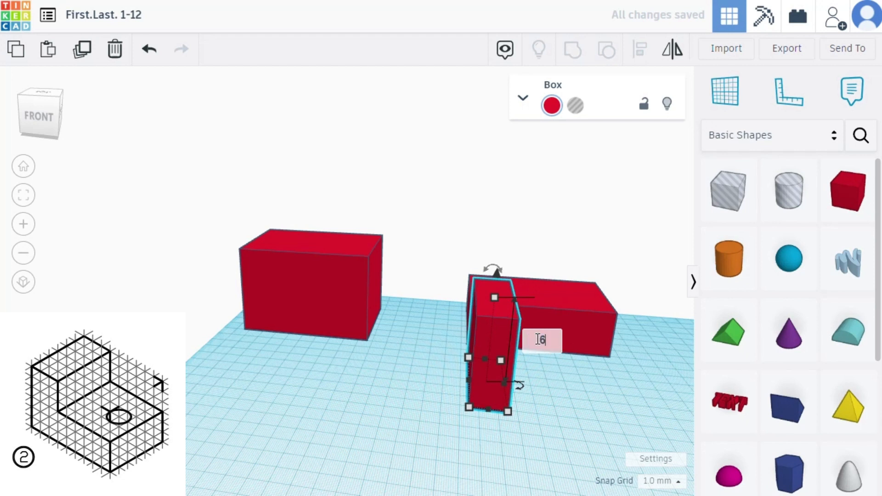
pyautogui.press('Return')
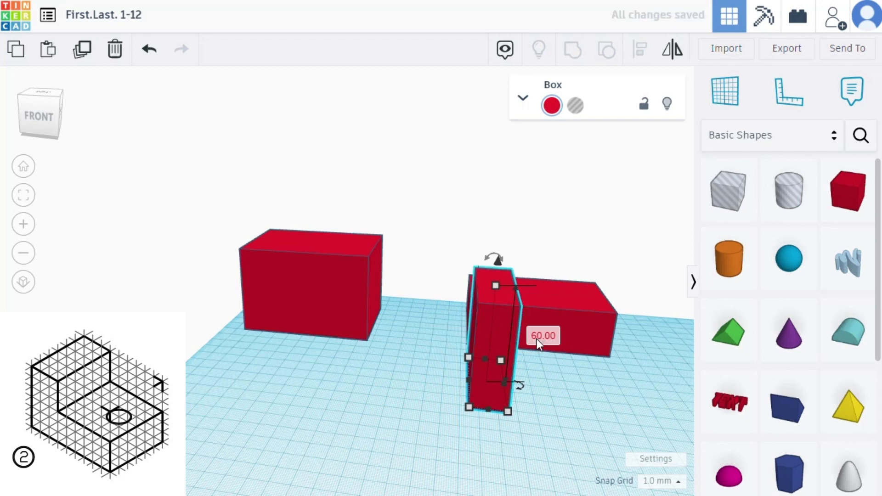
pyautogui.write('30')
pyautogui.press('Return')
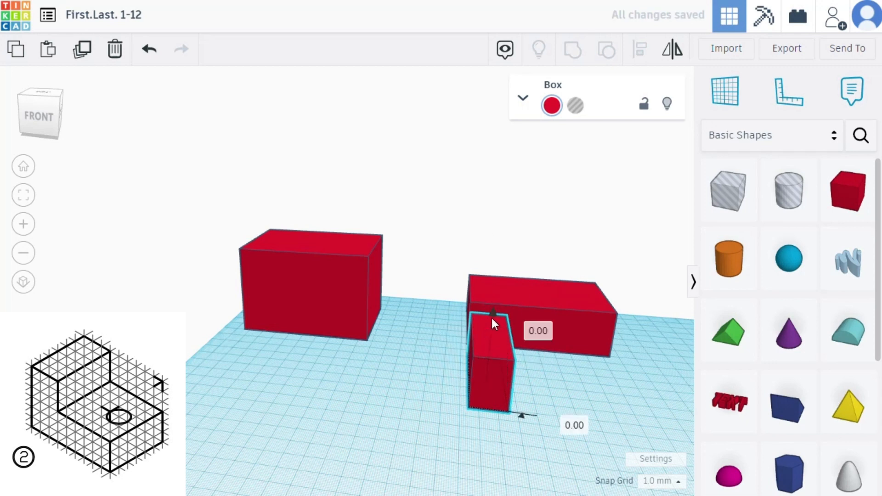
# - Raise the third box 30 mm above the workplane
pyautogui.moveTo(492, 318); pyautogui.dragTo(498, 266)
pyautogui.click(568, 396)
pyautogui.write('30')
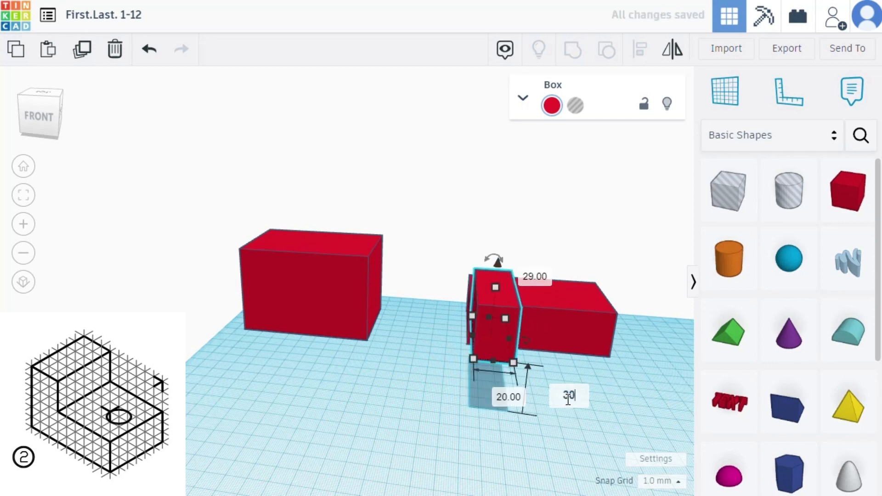
pyautogui.press('Return')
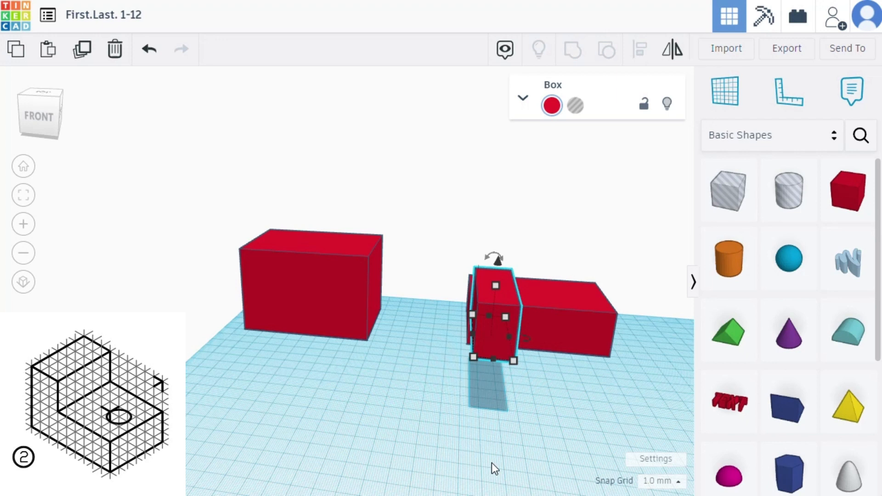
# - Set the raised box's width to 30 mm
pyautogui.click(519, 364)
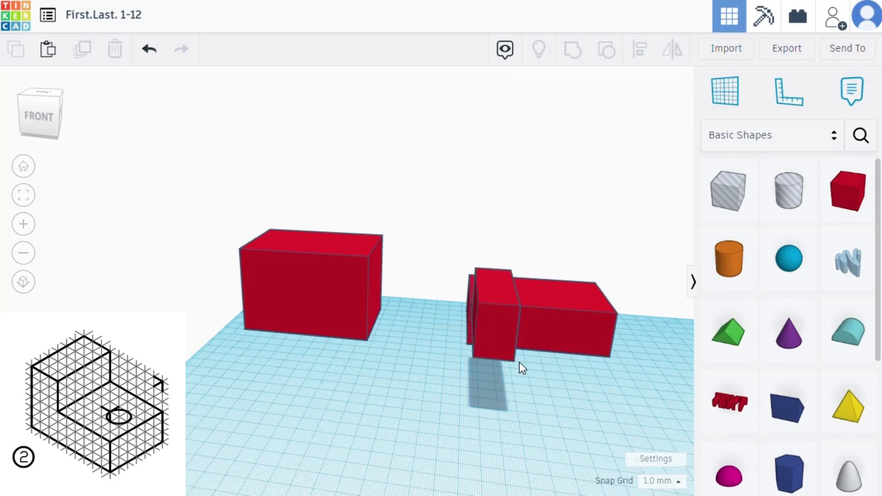
pyautogui.click(492, 348)
pyautogui.click(506, 390)
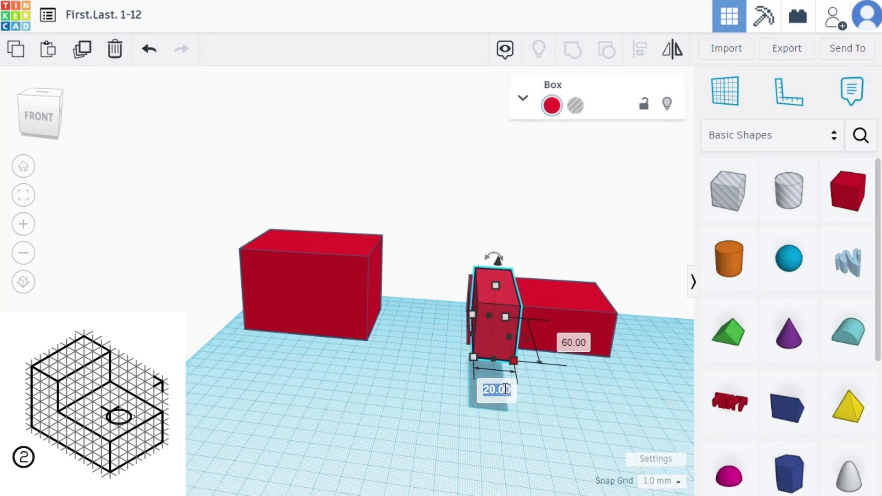
pyautogui.write('30')
pyautogui.press('Return')
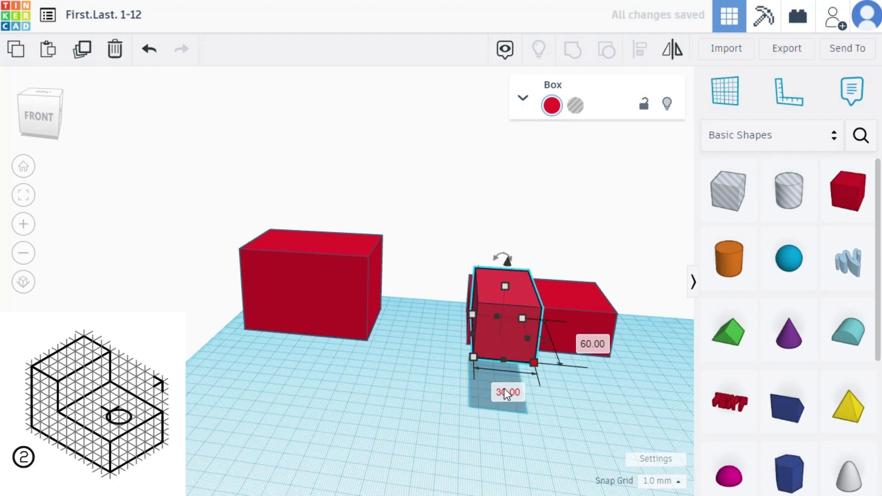
# - Nudge the raised box sideways on top of the base box until it sits flush with the base's end
pyautogui.moveTo(423, 400); pyautogui.dragTo(477, 461, button='right')
pyautogui.moveTo(492, 457); pyautogui.dragTo(498, 345)
pyautogui.scroll(1, 528, 452)
pyautogui.scroll(2, 528, 455)
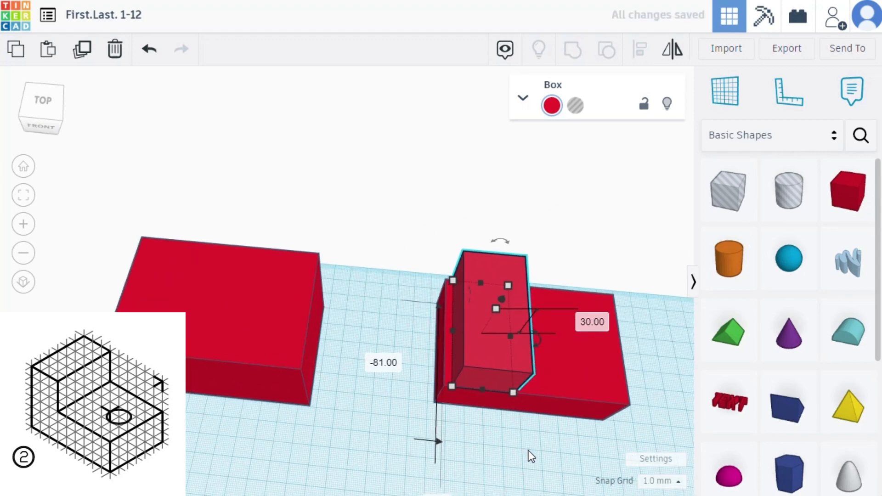
pyautogui.scroll(3, 505, 450)
pyautogui.scroll(-3, 425, 457)
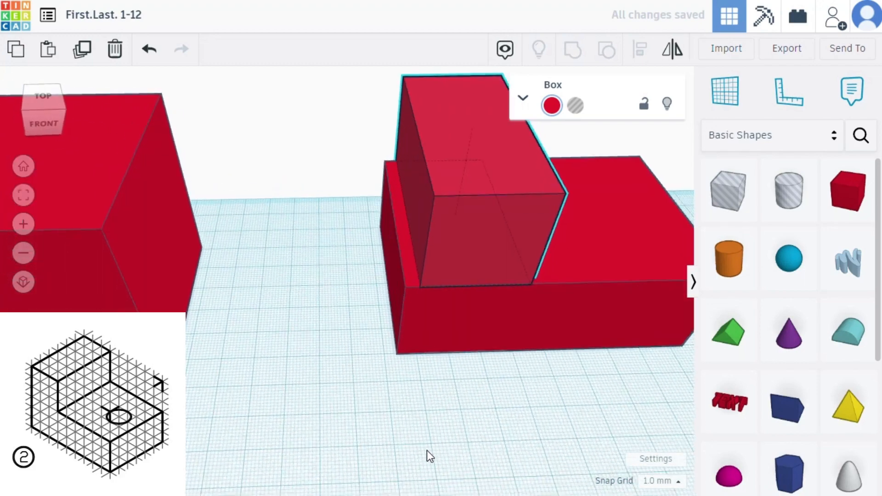
pyautogui.moveTo(425, 457)
pyautogui.mouseDown(button='right')
pyautogui.moveTo(566, 437)
pyautogui.moveTo(624, 466)
pyautogui.moveTo(724, 455)
pyautogui.moveTo(528, 461)
pyautogui.moveTo(360, 448)
pyautogui.moveTo(451, 442)
pyautogui.moveTo(435, 445)
pyautogui.mouseUp(button='right')
pyautogui.press('Left')
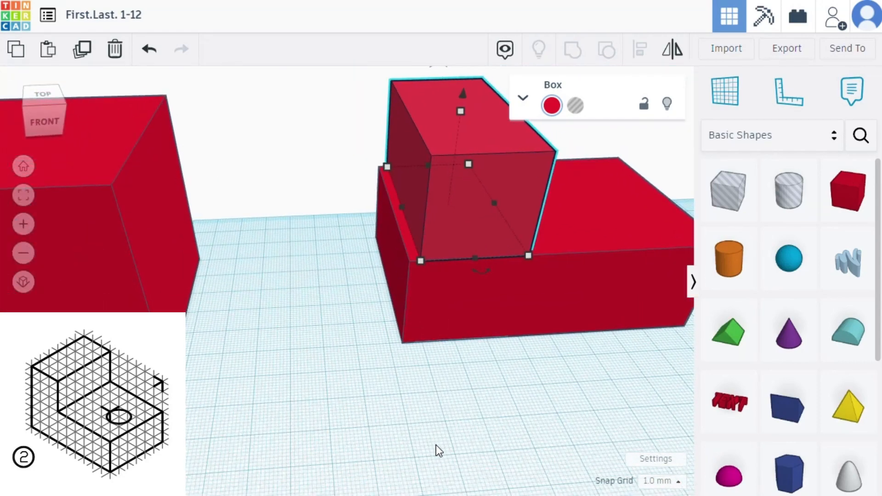
pyautogui.press('Left')
pyautogui.press('Left')
pyautogui.press('Left')
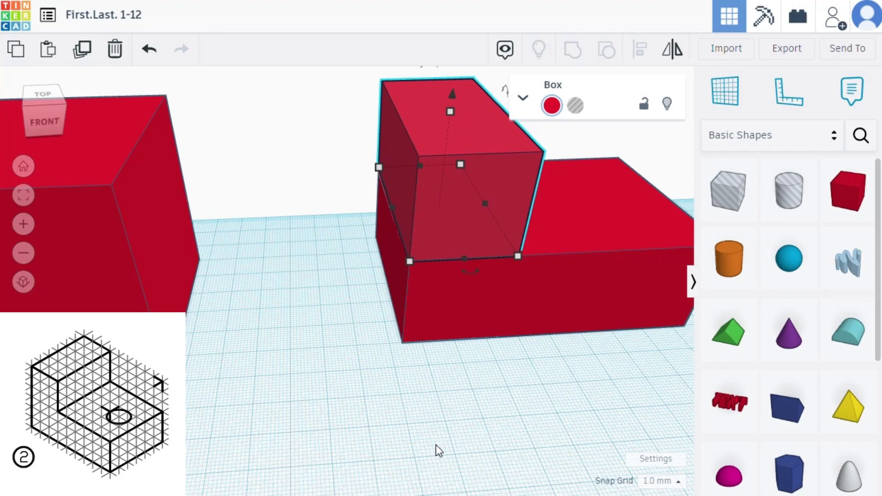
pyautogui.click(438, 449)
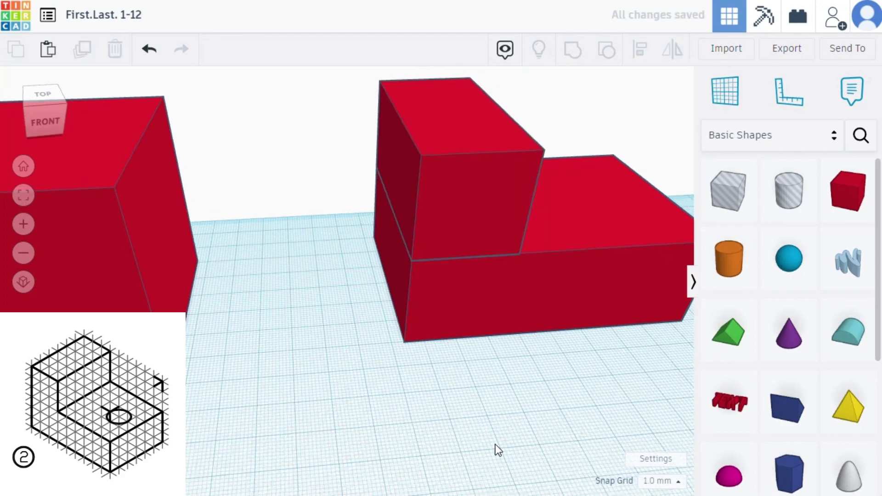
# - Place a 20 mm wide cylinder hole on the workplane beside the L-shaped block, working from the top view
pyautogui.moveTo(496, 449); pyautogui.dragTo(285, 390, button='right')
pyautogui.click(46, 101)
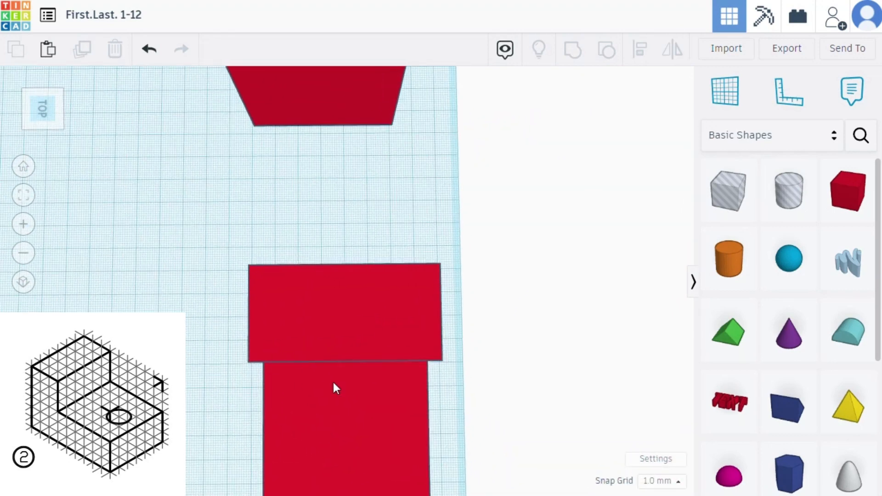
pyautogui.click(353, 411)
pyautogui.click(24, 195)
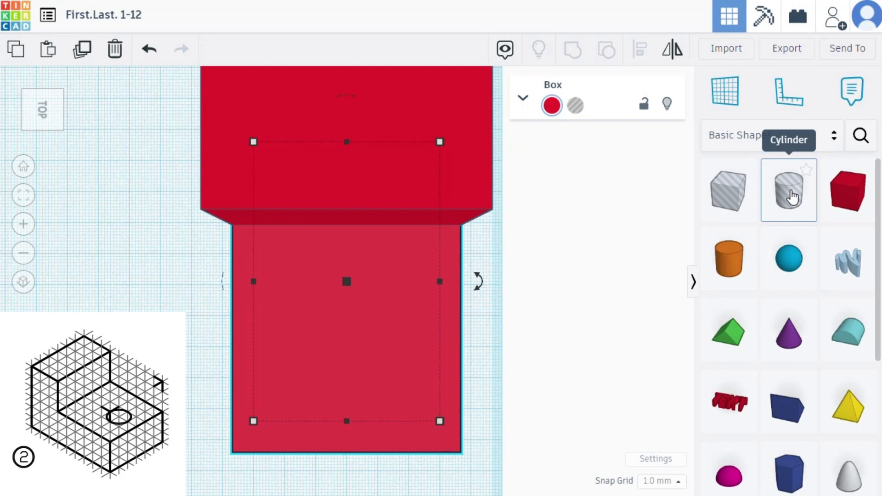
pyautogui.moveTo(792, 197); pyautogui.dragTo(161, 328)
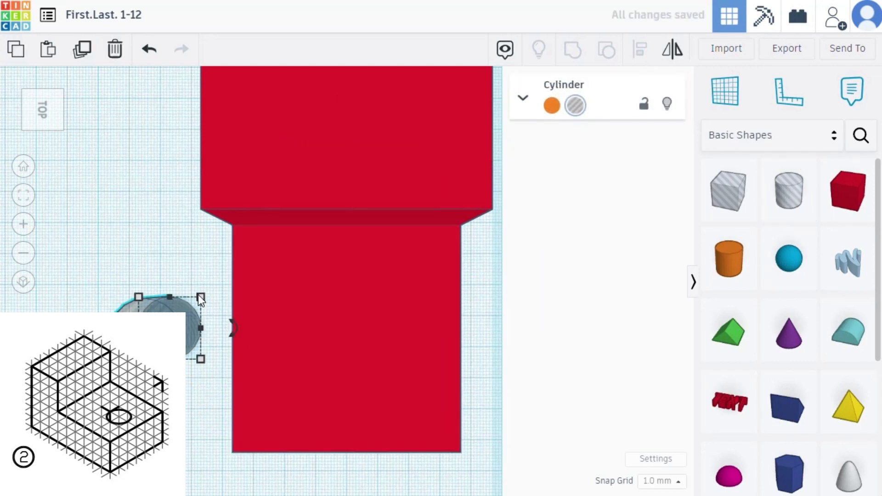
pyautogui.moveTo(200, 299)
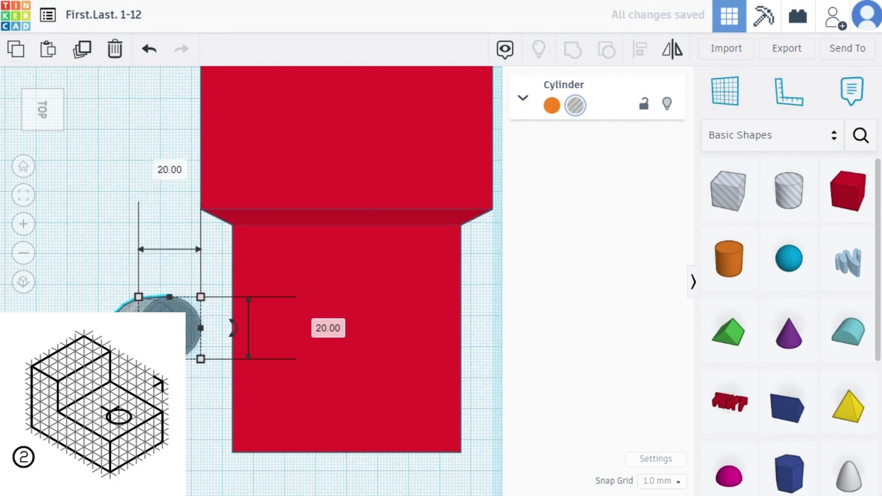
# - Shift the cylinder hole closer to the L-shaped block and stretch it upward until it is taller than the base box
pyautogui.moveTo(203, 301); pyautogui.dragTo(223, 193, button='right')
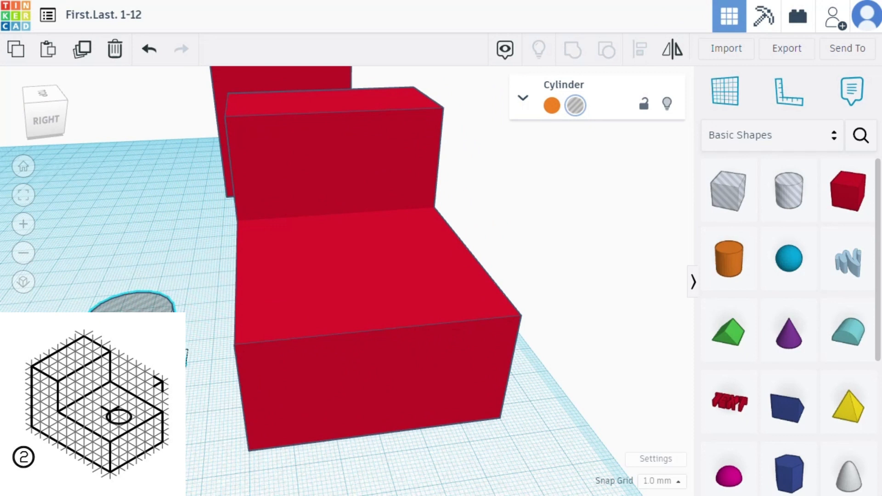
pyautogui.moveTo(132, 317); pyautogui.dragTo(164, 389)
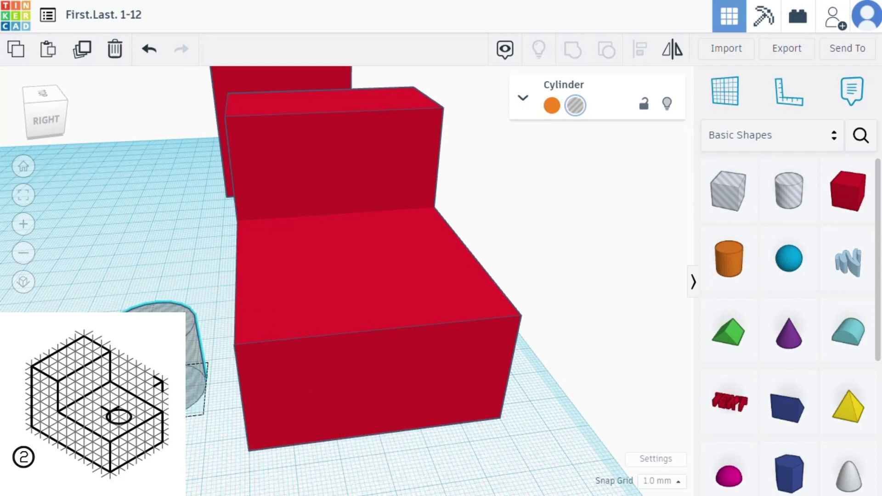
pyautogui.moveTo(151, 327); pyautogui.dragTo(152, 194)
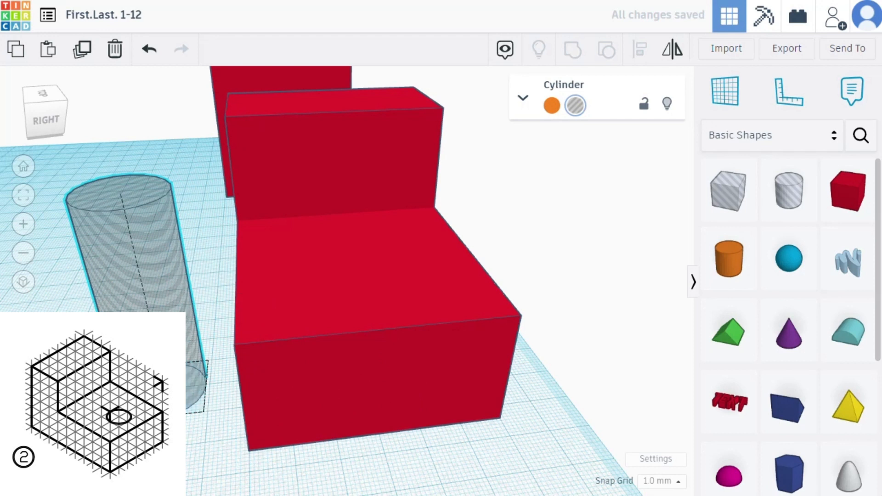
# - Move the cylinder hole to the middle of the base box's free end and nudge it against that end face
pyautogui.moveTo(174, 400); pyautogui.dragTo(401, 444)
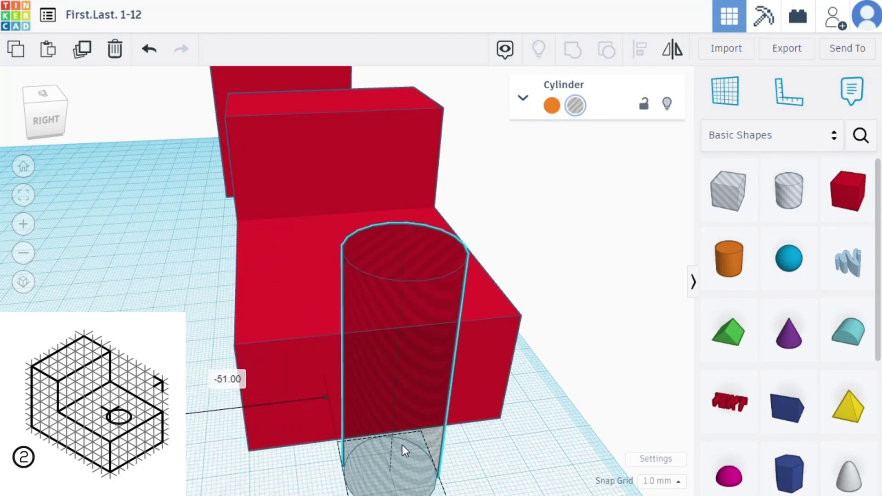
pyautogui.moveTo(500, 459); pyautogui.dragTo(478, 487, button='right')
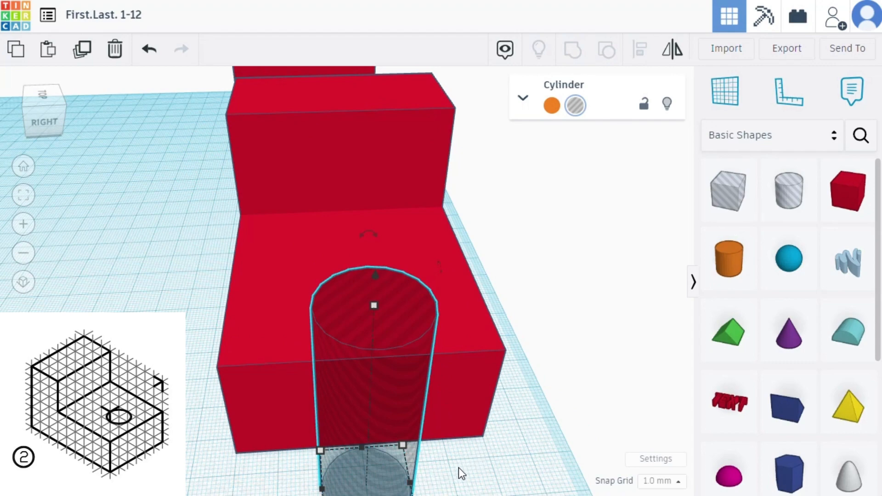
pyautogui.moveTo(459, 467); pyautogui.dragTo(564, 418, button='right')
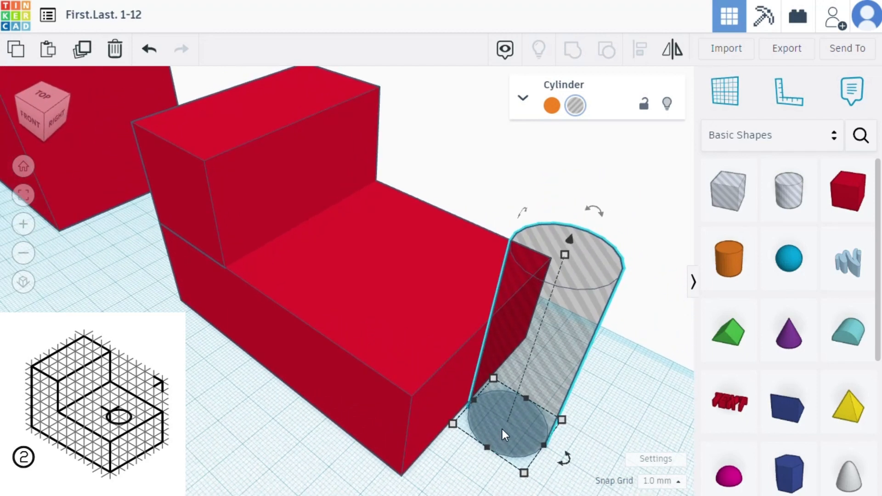
pyautogui.moveTo(503, 428)
pyautogui.mouseDown(button='right')
pyautogui.moveTo(517, 429)
pyautogui.moveTo(506, 413)
pyautogui.mouseUp(button='right')
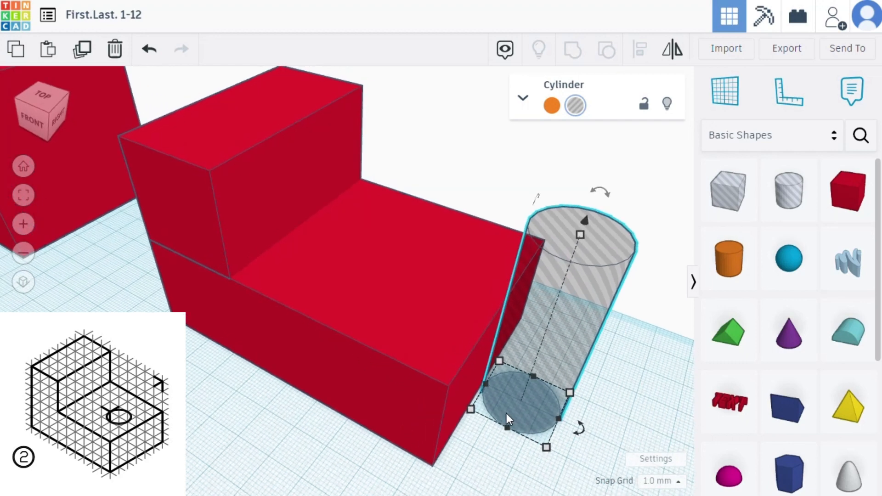
pyautogui.press('Up')
pyautogui.press('Down')
pyautogui.press('Left')
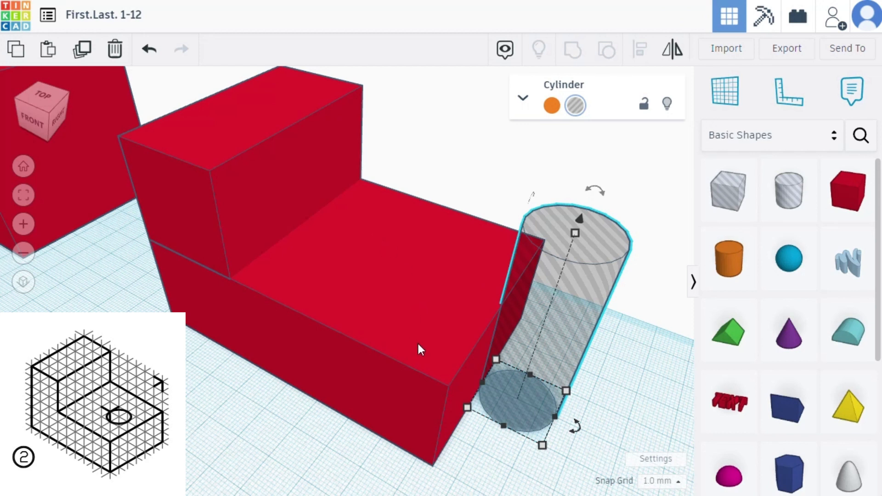
# - Move the cylinder hole 30 mm lengthwise into the base box, then deselect it
pyautogui.moveTo(565, 345); pyautogui.dragTo(503, 346)
pyautogui.click(497, 448)
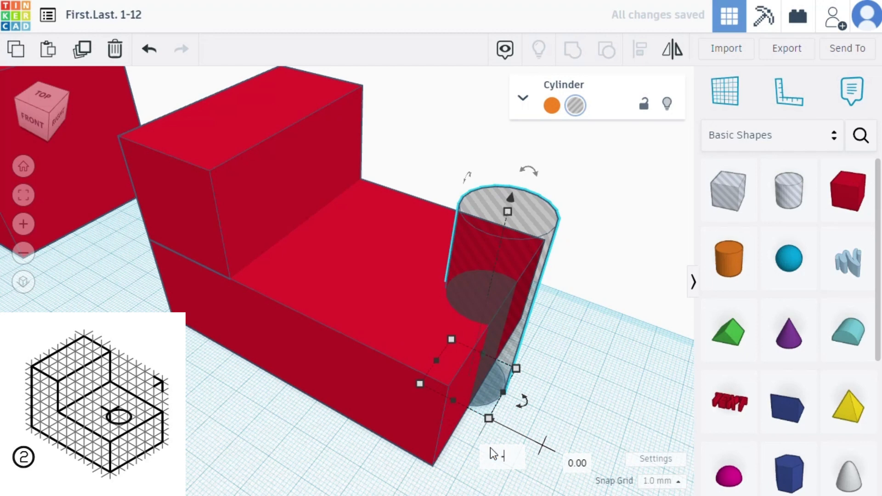
pyautogui.write('-30')
pyautogui.press('Return')
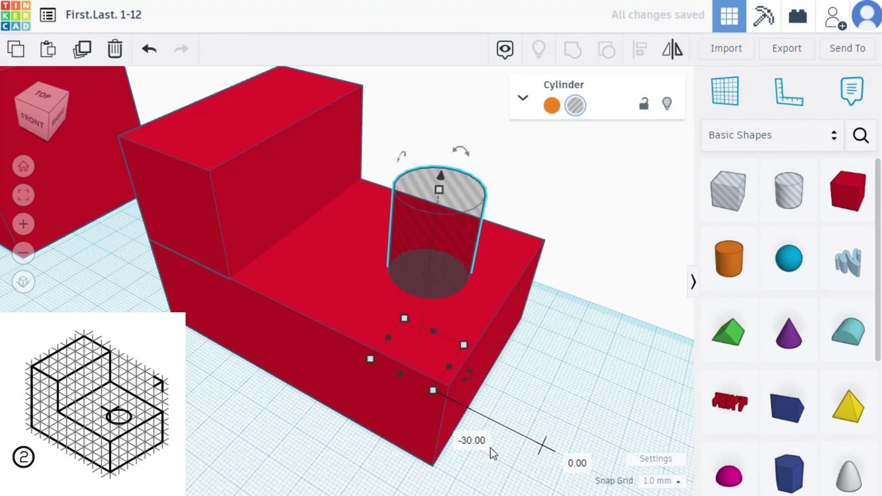
pyautogui.moveTo(614, 373); pyautogui.dragTo(535, 397)
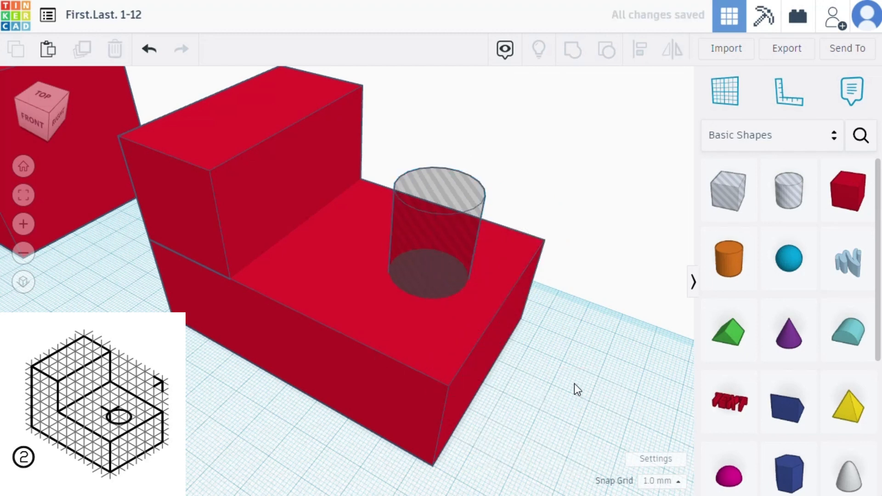
# - Select both boxes of the L-shaped block together with the cylinder hole and group them to cut the round hole
pyautogui.moveTo(574, 384); pyautogui.dragTo(419, 389, button='right')
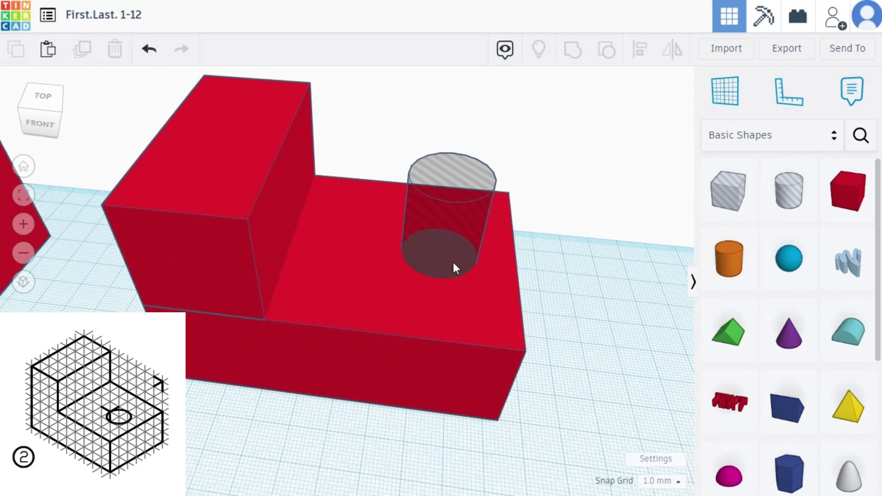
pyautogui.click(237, 302)
pyautogui.click(304, 349)
pyautogui.click(436, 233)
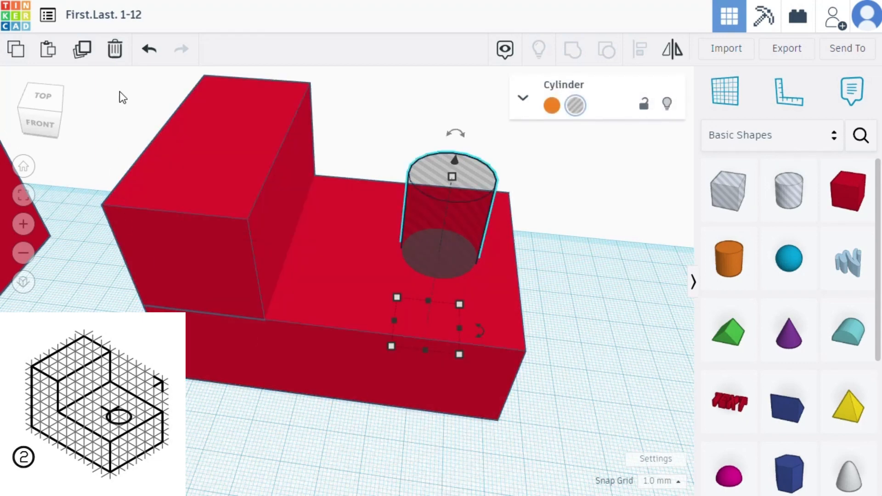
pyautogui.moveTo(120, 79); pyautogui.dragTo(573, 421)
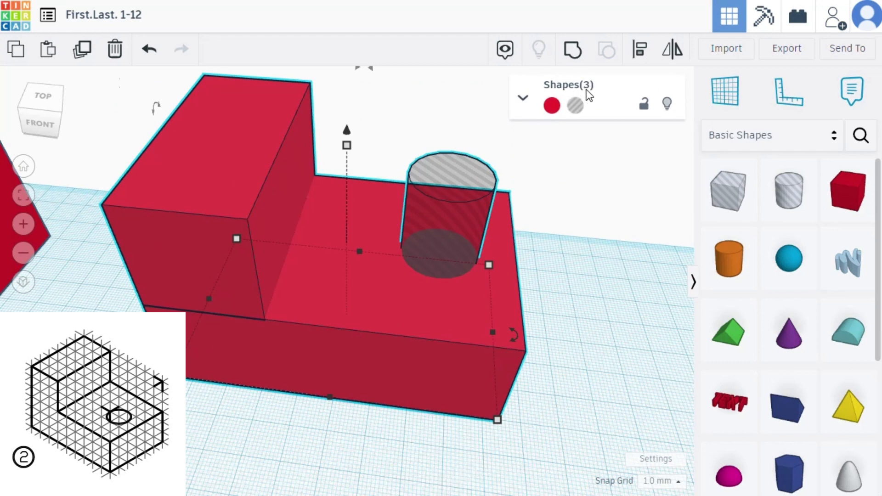
pyautogui.click(572, 50)
pyautogui.moveTo(587, 291); pyautogui.dragTo(436, 371, button='right')
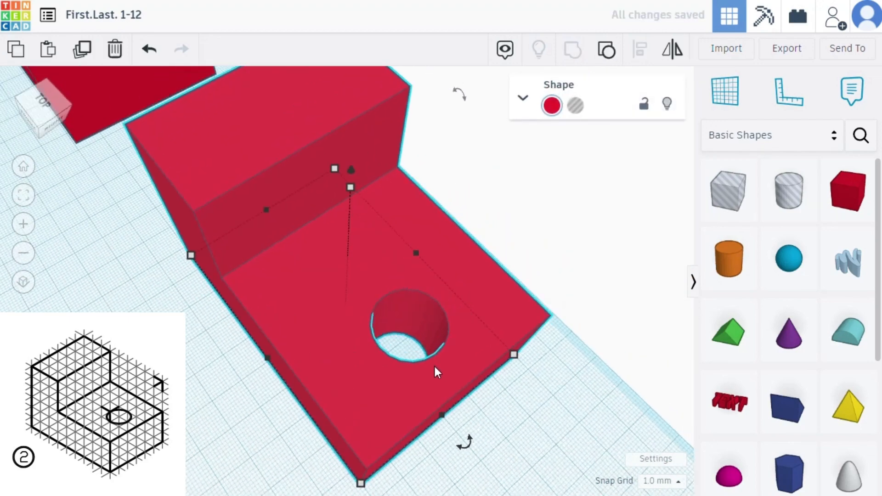
# - Inspect the grouped L-shaped block from the front and above, then lock it against editing
pyautogui.moveTo(356, 384); pyautogui.dragTo(448, 321, button='right')
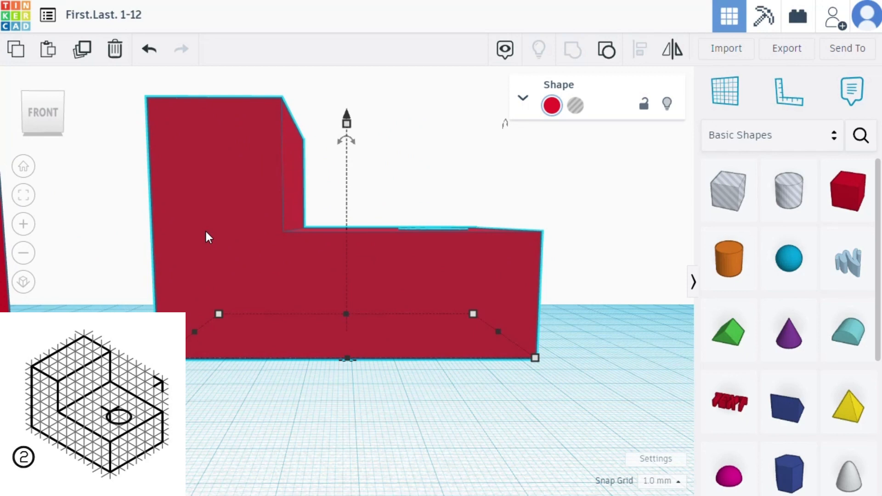
pyautogui.moveTo(224, 240); pyautogui.dragTo(538, 210, button='right')
pyautogui.scroll(-3, 440, 309)
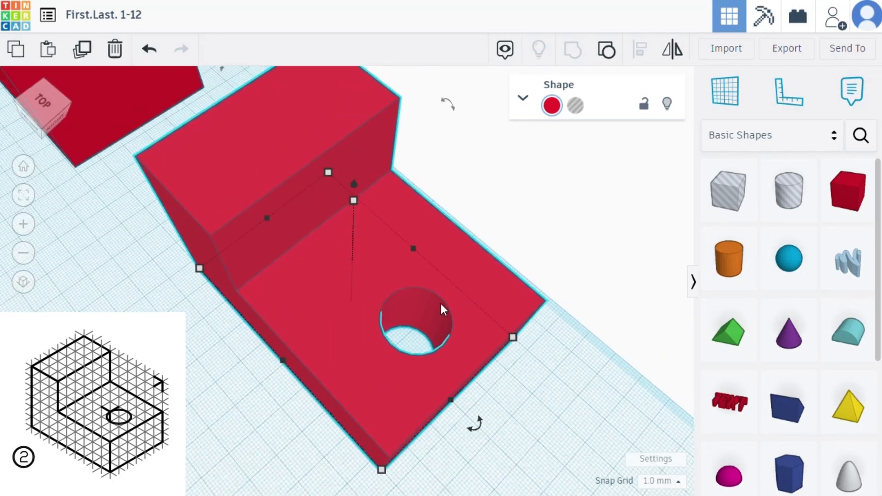
pyautogui.click(639, 114)
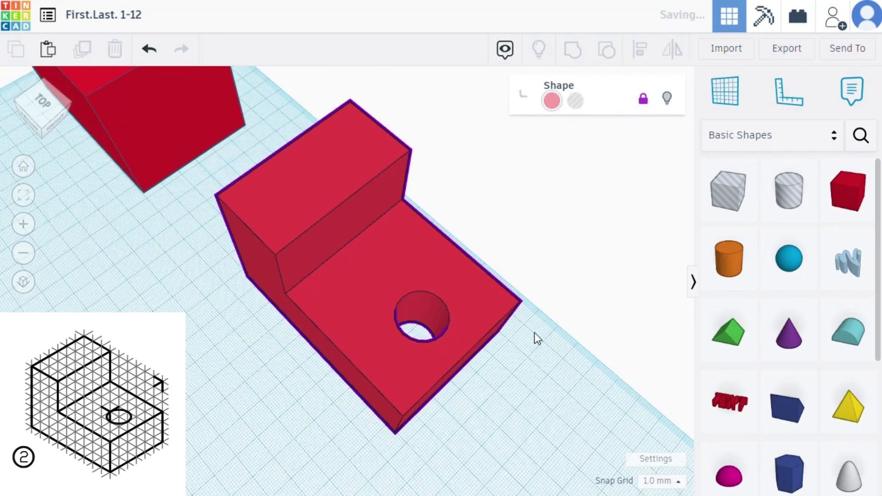
pyautogui.moveTo(534, 333); pyautogui.dragTo(514, 413, button='right')
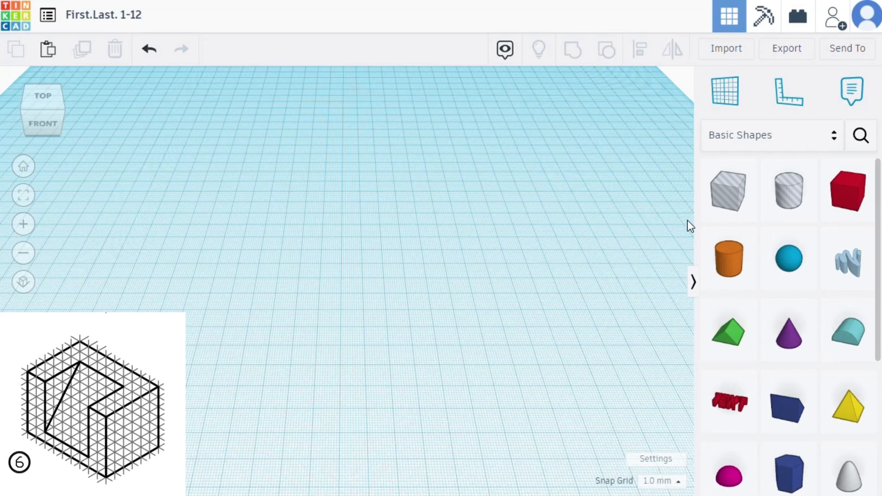
# - Place a red box on the empty workplane for exercise 6 and make it 60 mm deep and 90 mm wide
pyautogui.moveTo(848, 189); pyautogui.dragTo(358, 251)
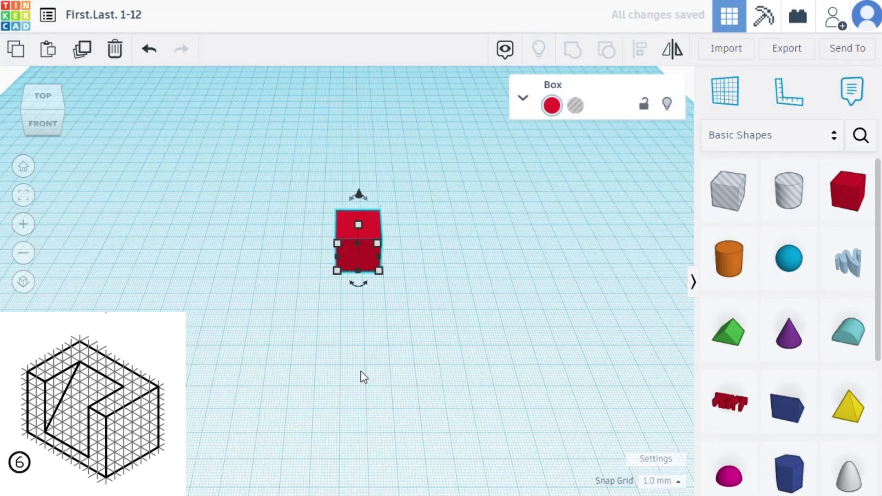
pyautogui.moveTo(379, 272)
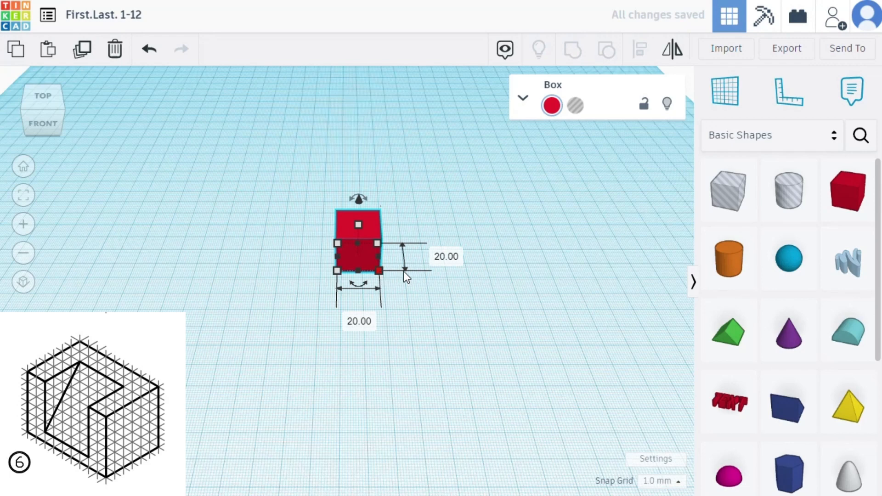
pyautogui.write('60')
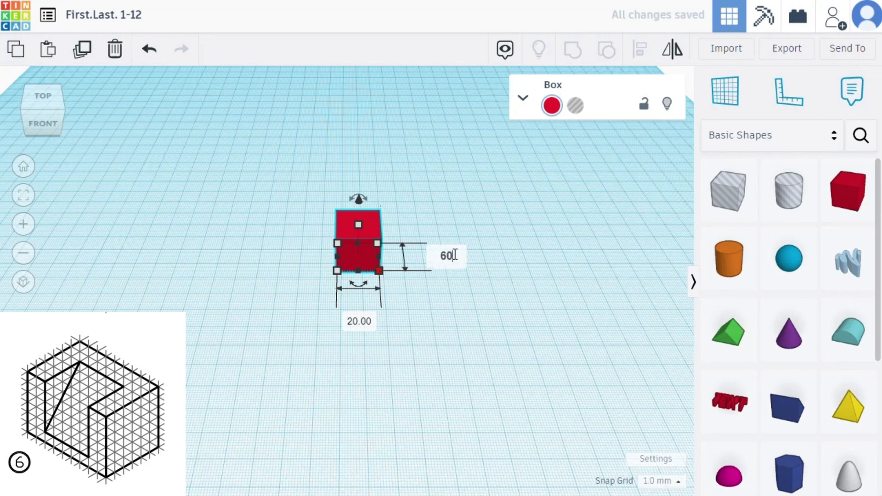
pyautogui.press('Return')
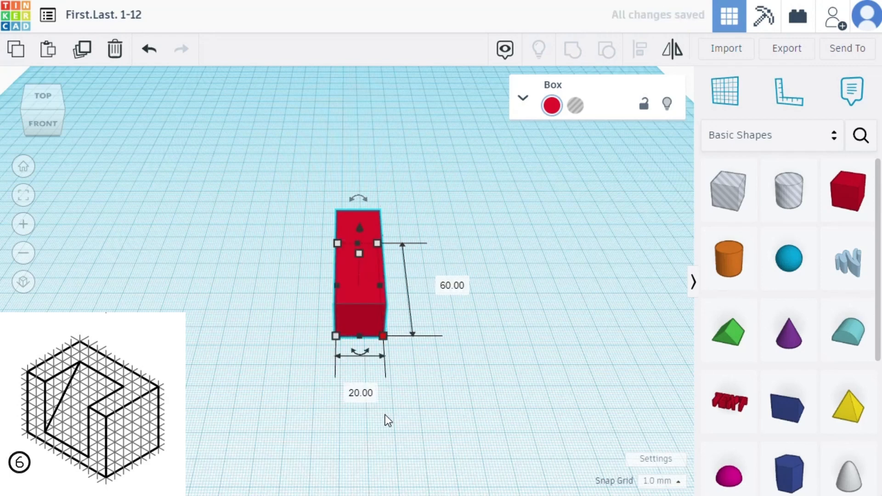
pyautogui.click(373, 393)
pyautogui.write('90')
pyautogui.press('Return')
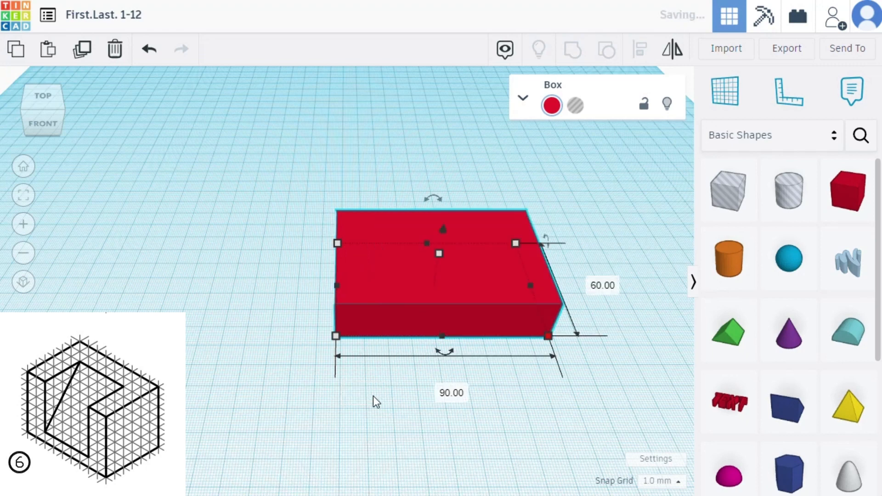
pyautogui.click(320, 357)
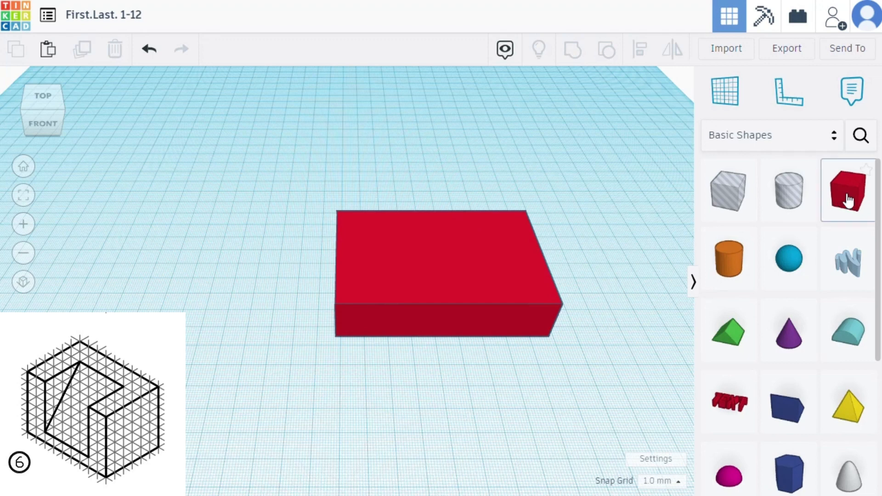
# - Place a second red box beside the base box and make it 90 mm wide
pyautogui.moveTo(849, 197); pyautogui.dragTo(586, 243)
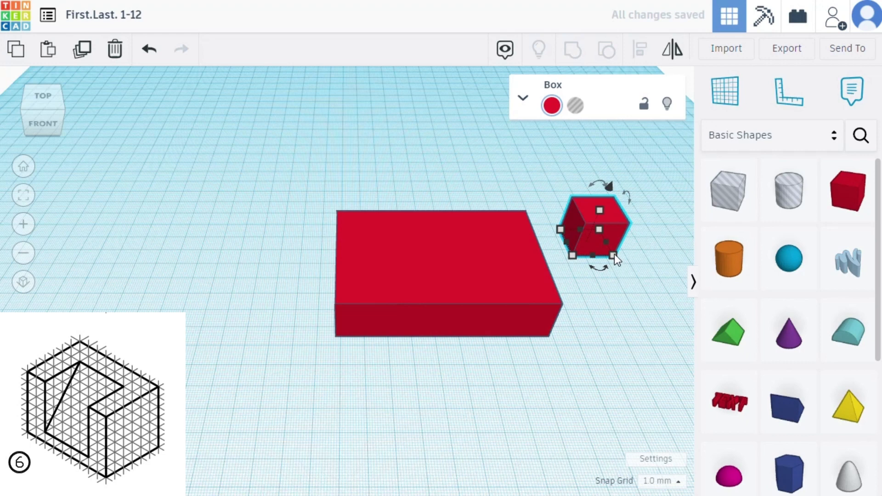
pyautogui.moveTo(613, 254); pyautogui.dragTo(633, 251)
pyautogui.click(630, 302)
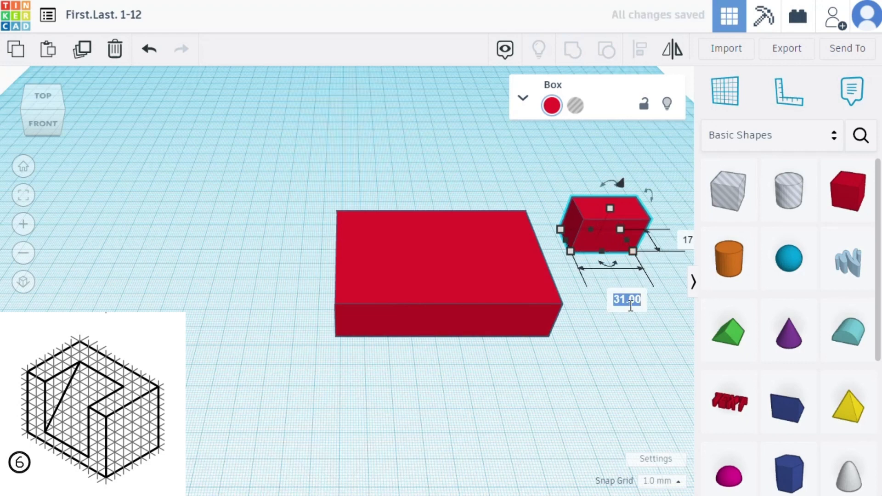
pyautogui.write('90')
pyautogui.press('Return')
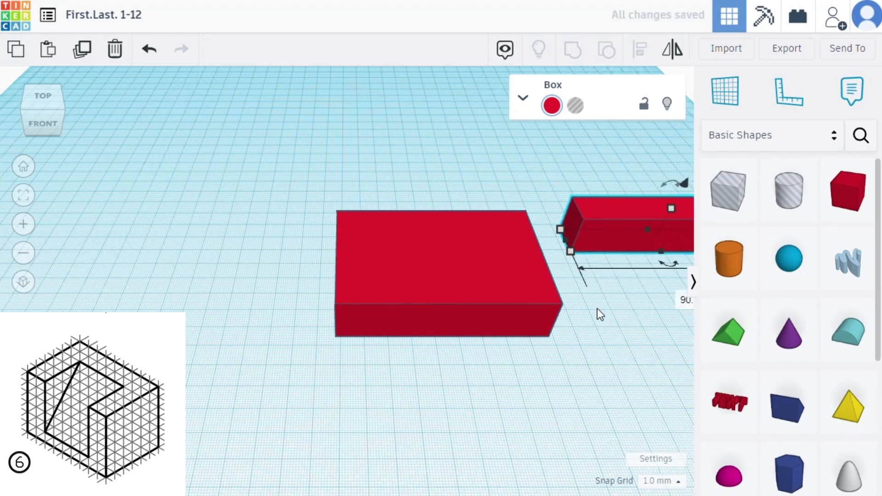
# - Set the second box's height to 60 mm and its depth to 20 mm
pyautogui.click(23, 196)
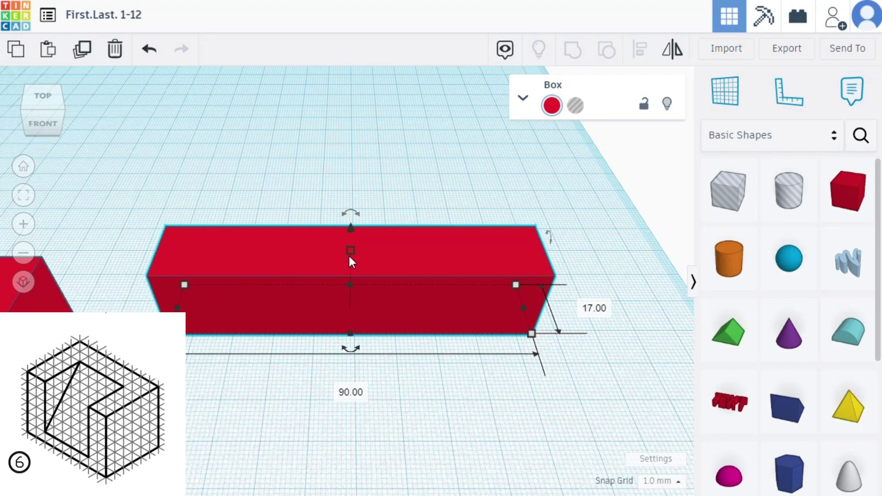
pyautogui.moveTo(349, 251); pyautogui.dragTo(351, 212)
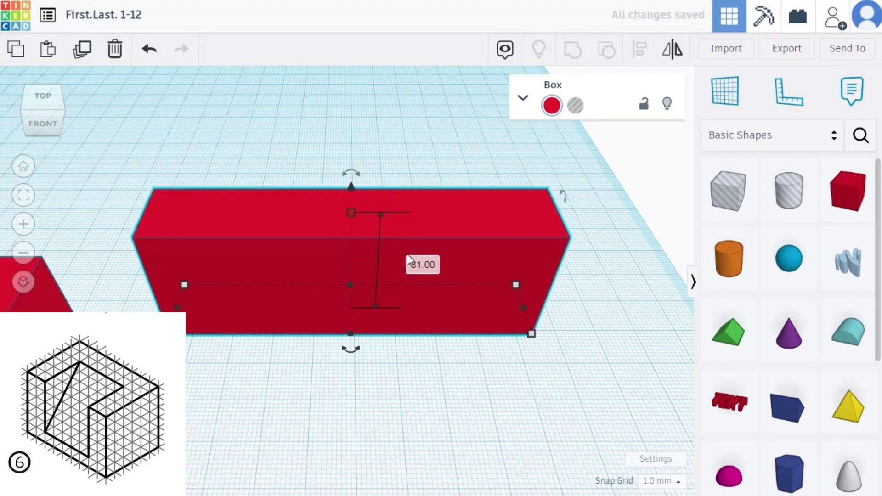
pyautogui.click(421, 263)
pyautogui.write('60')
pyautogui.press('Return')
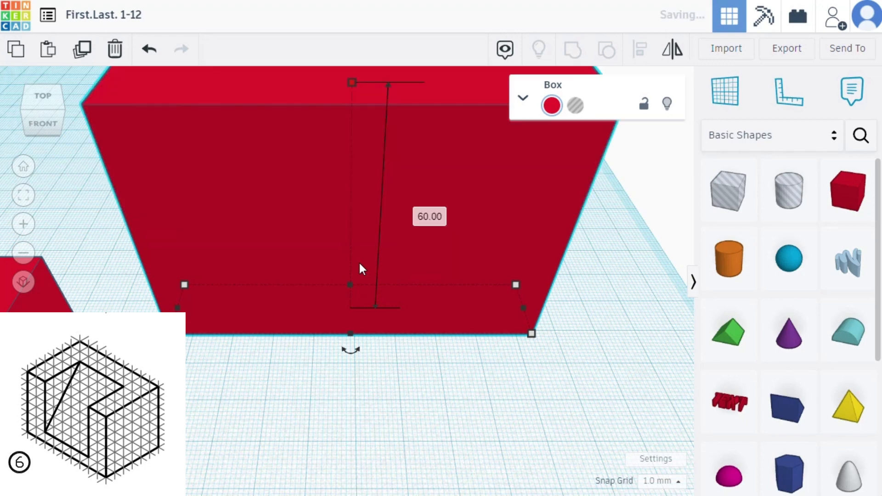
pyautogui.scroll(-3, 363, 284)
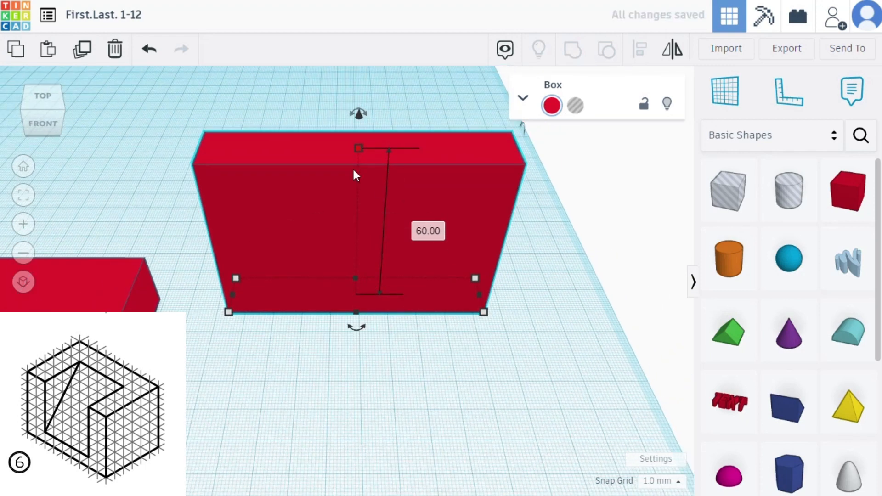
pyautogui.click(229, 311)
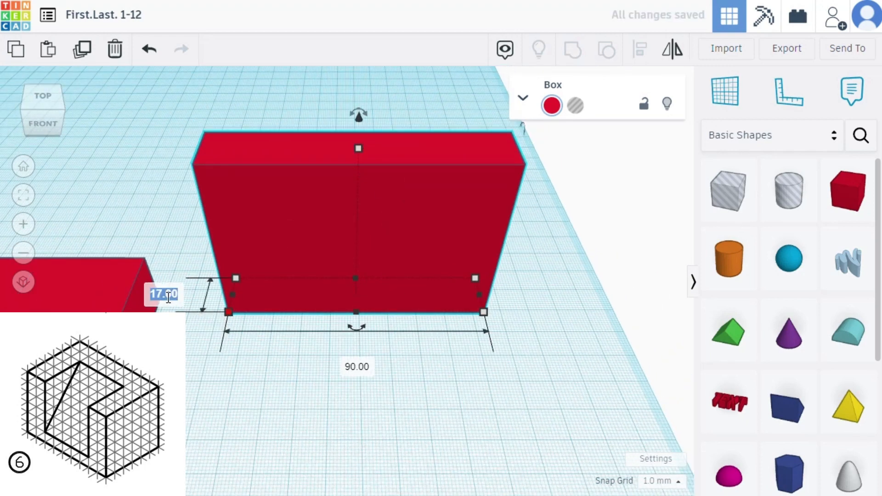
pyautogui.write('20')
pyautogui.press('Return')
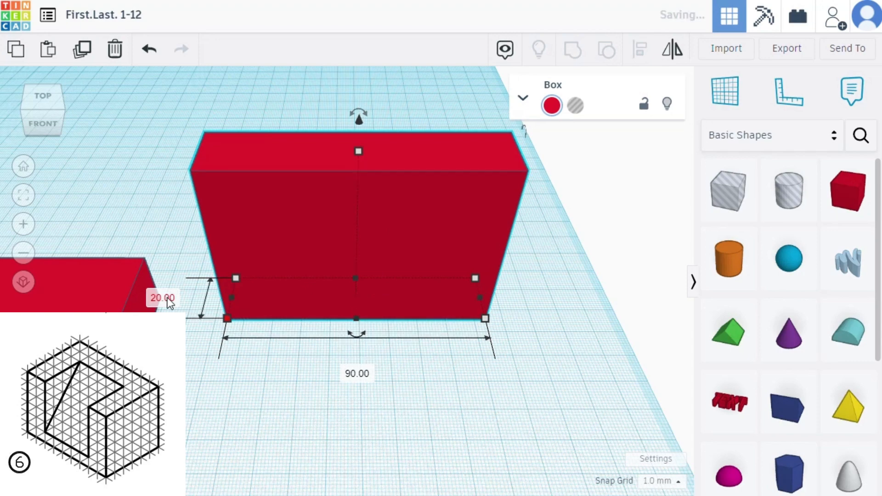
# - Move the upright box flush with the back edge and both ends of the base box to form the rear wall
pyautogui.moveTo(222, 409); pyautogui.dragTo(417, 227, button='right')
pyautogui.moveTo(417, 227); pyautogui.dragTo(62, 169)
pyautogui.moveTo(205, 202); pyautogui.dragTo(265, 209, button='right')
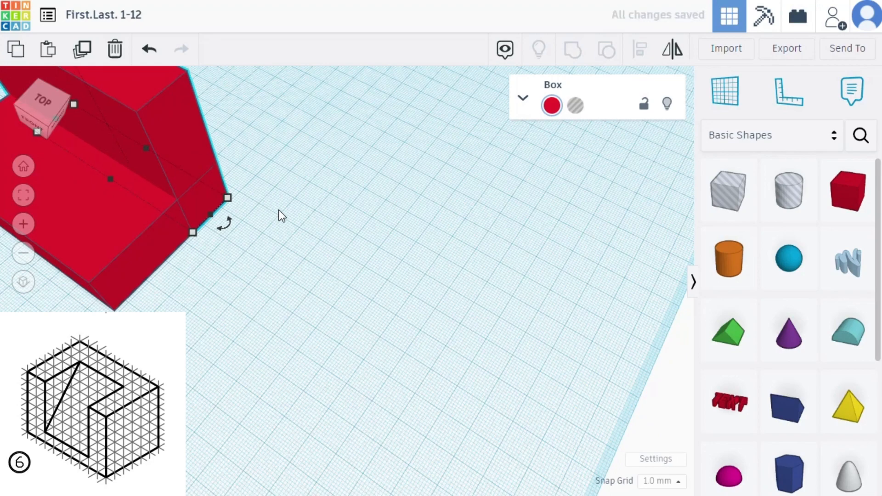
pyautogui.moveTo(278, 210); pyautogui.dragTo(340, 185, button='right')
pyautogui.scroll(-3, 341, 347)
pyautogui.moveTo(191, 410); pyautogui.dragTo(274, 375, button='right')
pyautogui.click(92, 347)
pyautogui.click(26, 202)
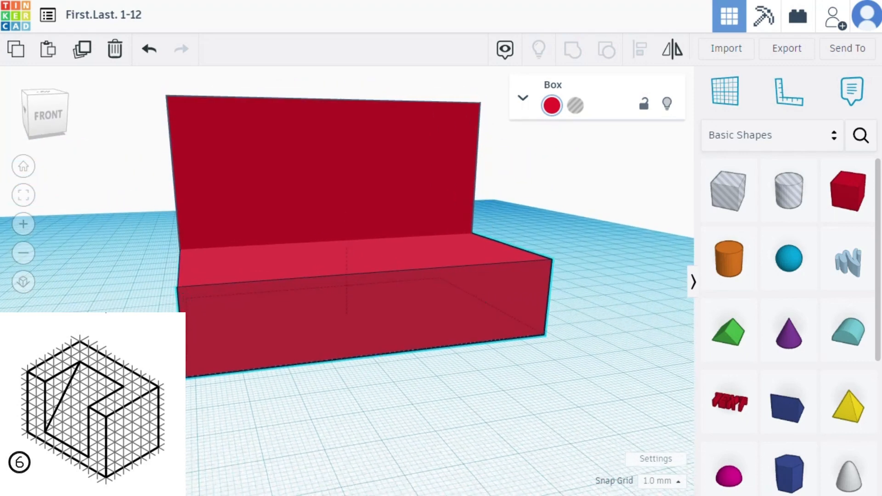
# - Place a third red box in front of the block and make it 60 mm deep and 60 mm high
pyautogui.moveTo(857, 201); pyautogui.dragTo(605, 365)
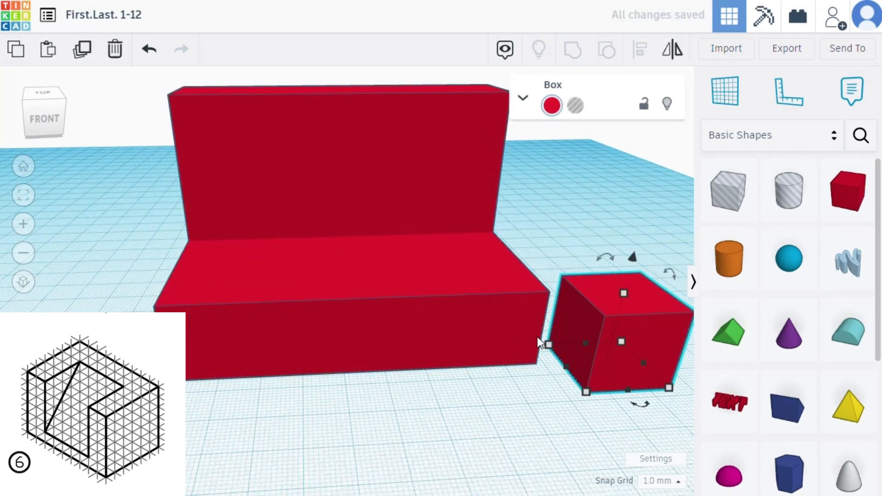
pyautogui.moveTo(549, 345); pyautogui.dragTo(486, 351)
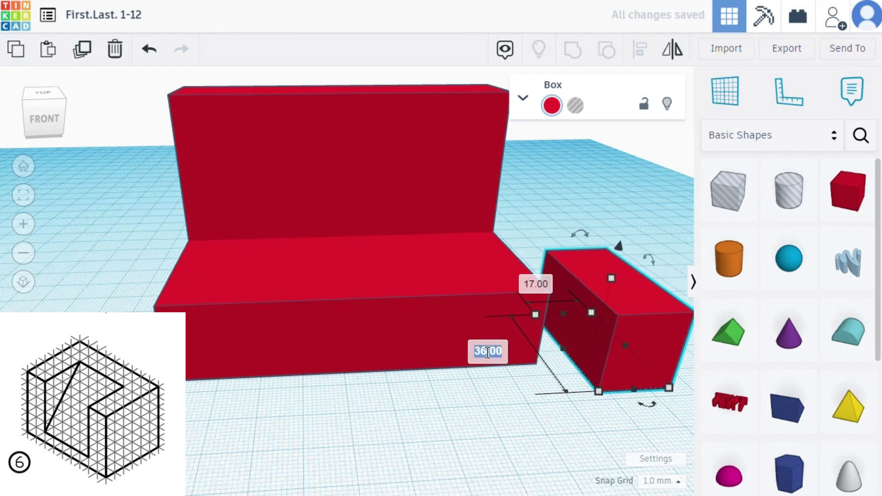
pyautogui.write('60')
pyautogui.press('Return')
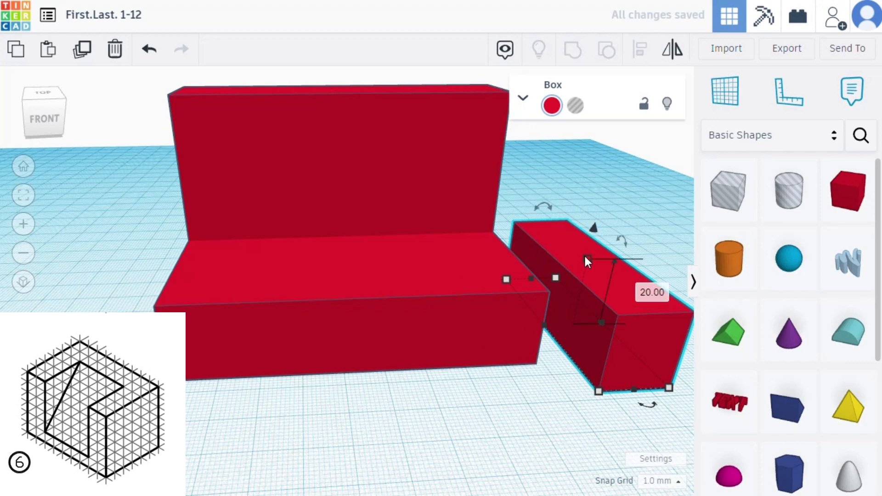
pyautogui.write('60')
pyautogui.press('Return')
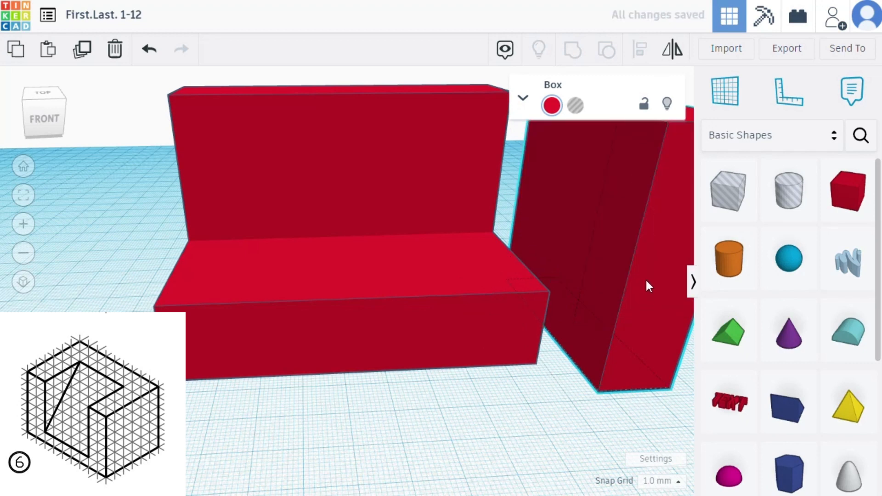
# - Move the third box to the left end of the base and set its width to 20 mm
pyautogui.moveTo(644, 285); pyautogui.dragTo(175, 339)
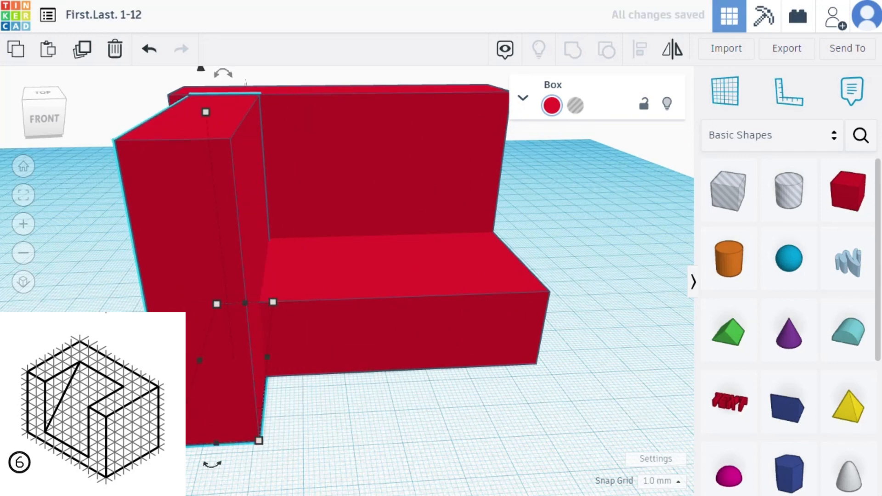
pyautogui.scroll(-2, 258, 445)
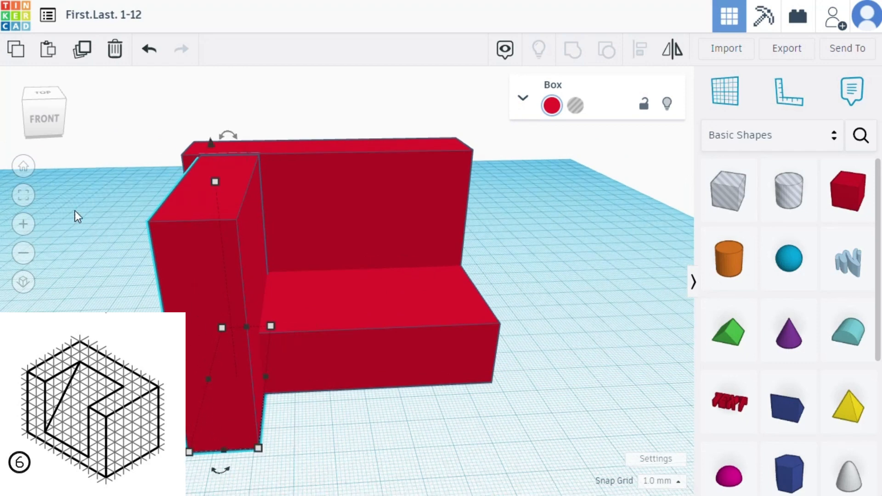
pyautogui.click(24, 195)
pyautogui.scroll(-2, 298, 450)
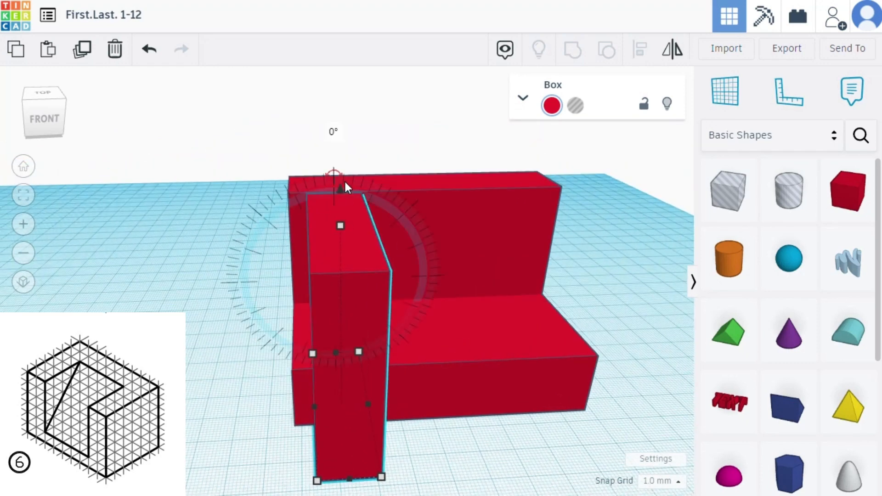
pyautogui.click(360, 351)
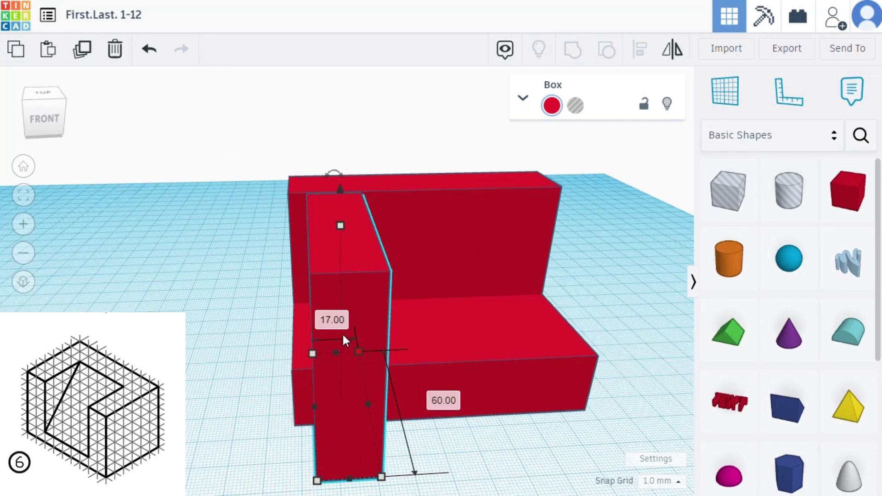
pyautogui.write('20')
pyautogui.press('Return')
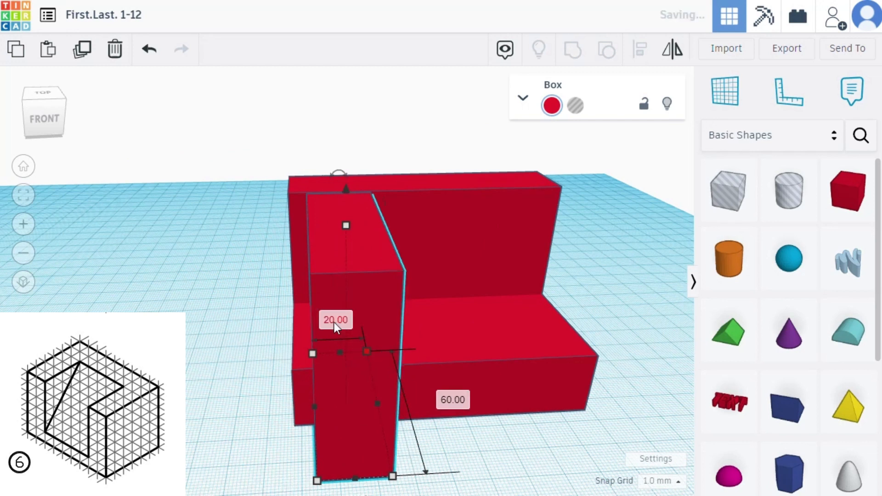
# - Fit the 20 mm wide box flush with the base's left end, front and back faces, then deselect it
pyautogui.moveTo(380, 308); pyautogui.dragTo(349, 267)
pyautogui.moveTo(216, 374); pyautogui.dragTo(411, 402, button='right')
pyautogui.click(195, 281)
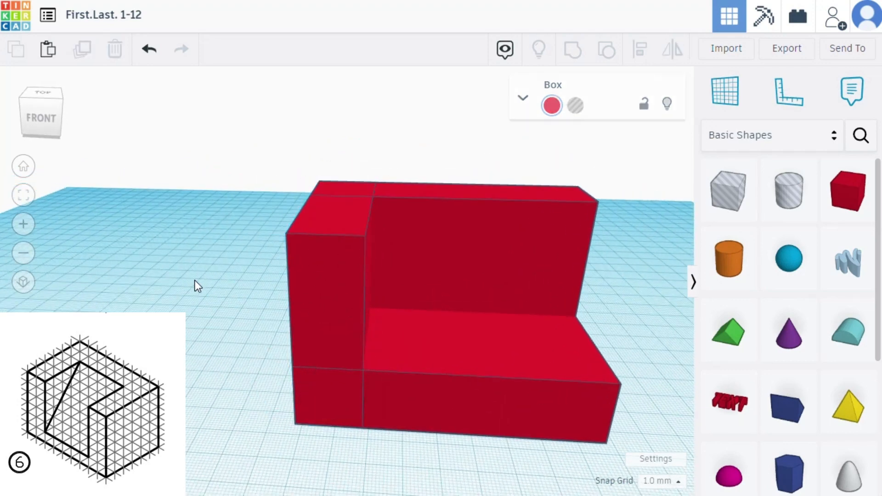
# - Copy the left end box and move the copy to the right end of the base, flush with its outer face
pyautogui.click(318, 257)
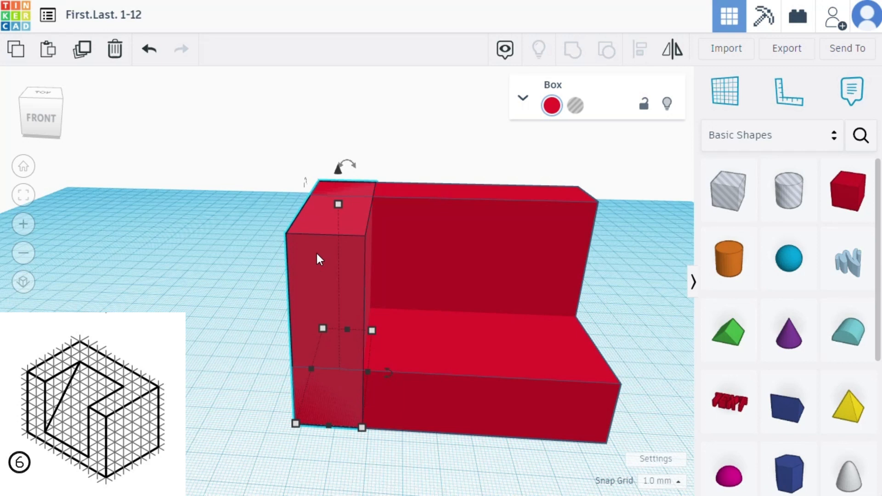
pyautogui.click(621, 365)
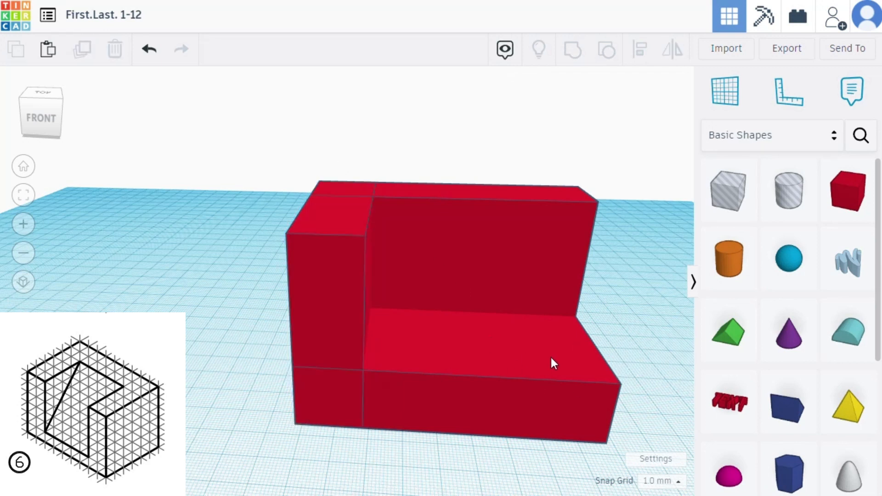
pyautogui.hotkey('ctrl', 'v')
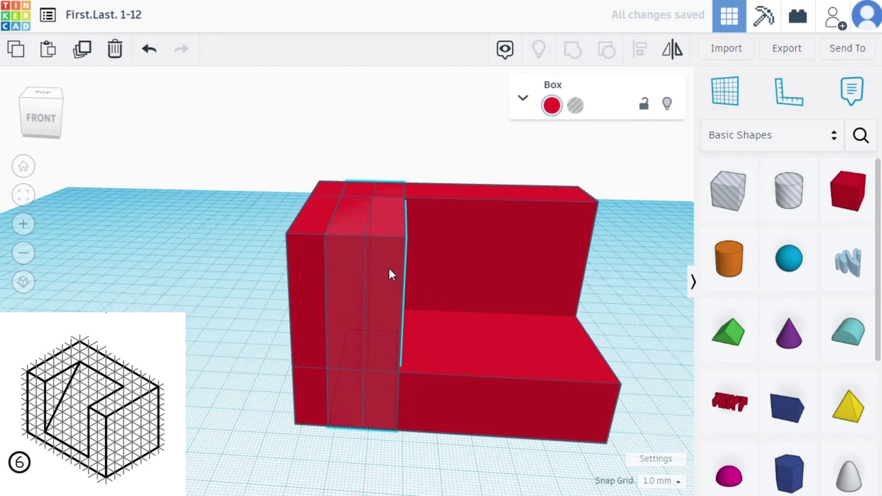
pyautogui.moveTo(389, 270); pyautogui.dragTo(630, 275)
pyautogui.moveTo(448, 433); pyautogui.dragTo(373, 394, button='right')
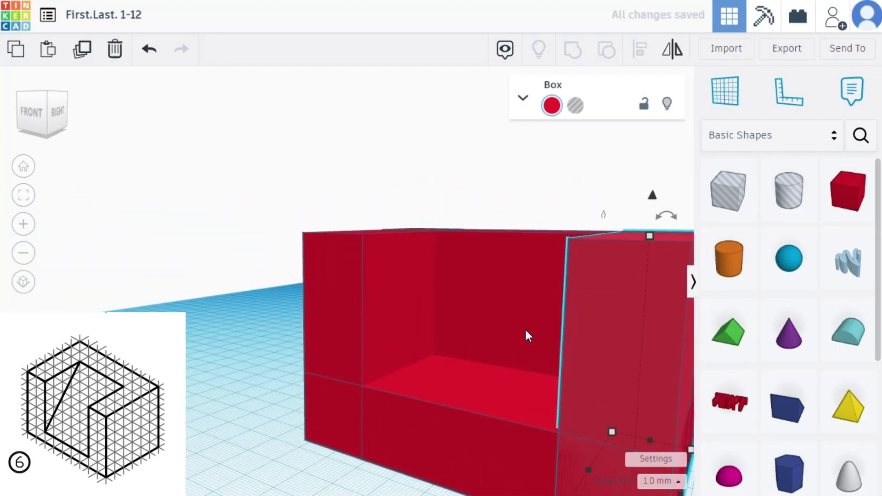
pyautogui.moveTo(526, 335); pyautogui.dragTo(633, 381, button='right')
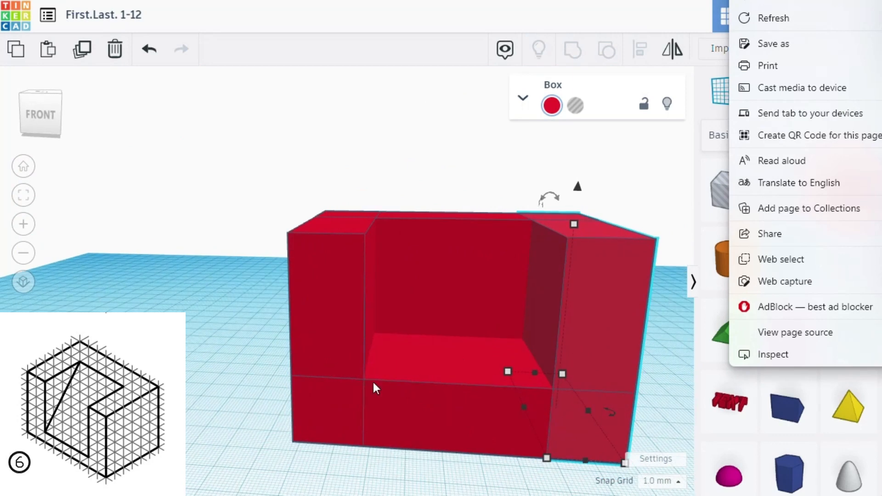
pyautogui.rightClick(197, 382)
pyautogui.moveTo(201, 372); pyautogui.dragTo(230, 406, button='right')
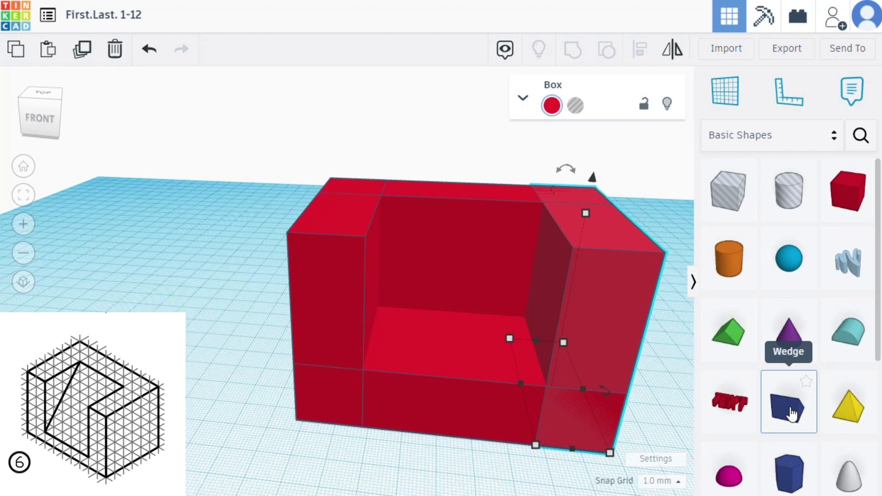
# - Place a wedge on the workplane in front of the block's right end and check its shape options
pyautogui.scroll(-3, 612, 420)
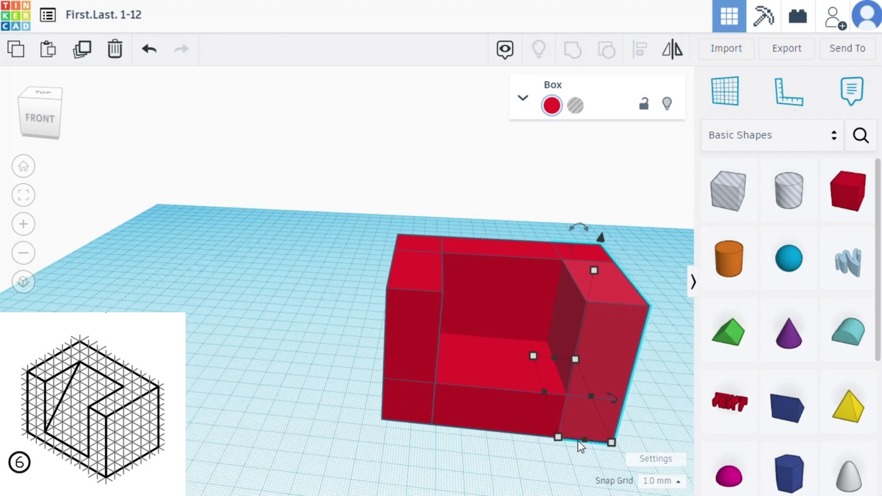
pyautogui.moveTo(459, 461); pyautogui.dragTo(546, 456, button='right')
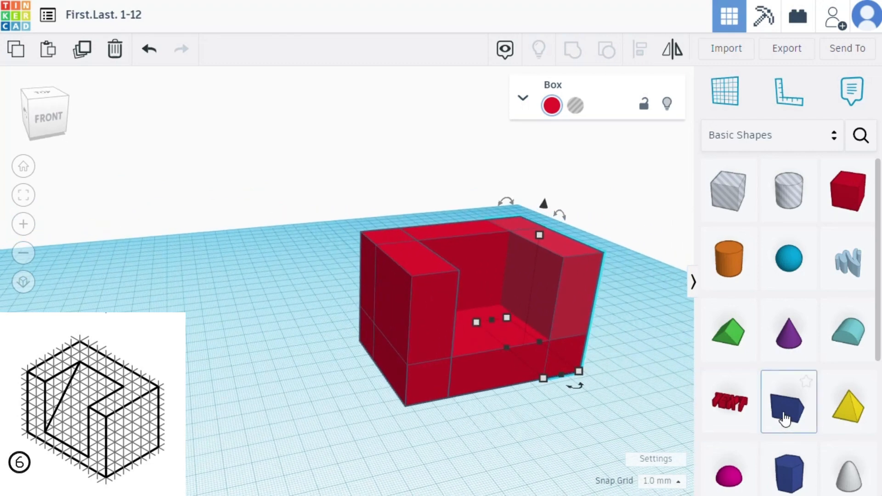
pyautogui.moveTo(784, 419); pyautogui.dragTo(564, 435)
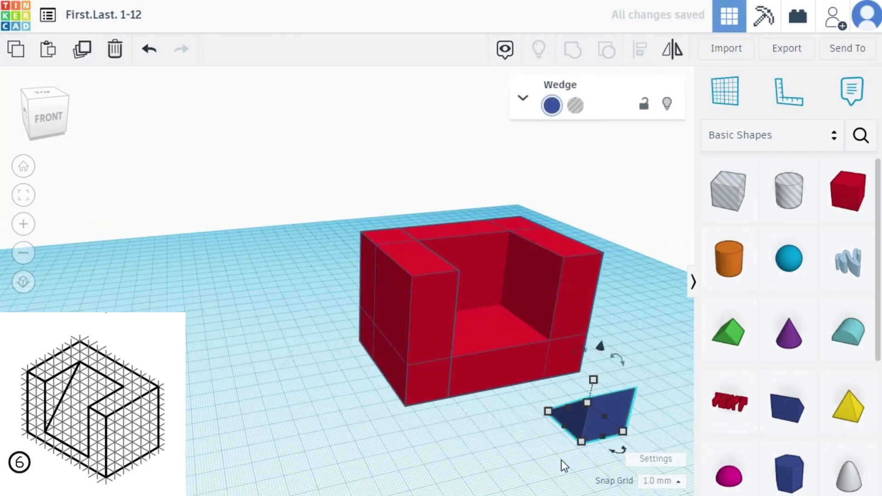
pyautogui.moveTo(562, 462); pyautogui.dragTo(526, 312, button='right')
pyautogui.click(523, 98)
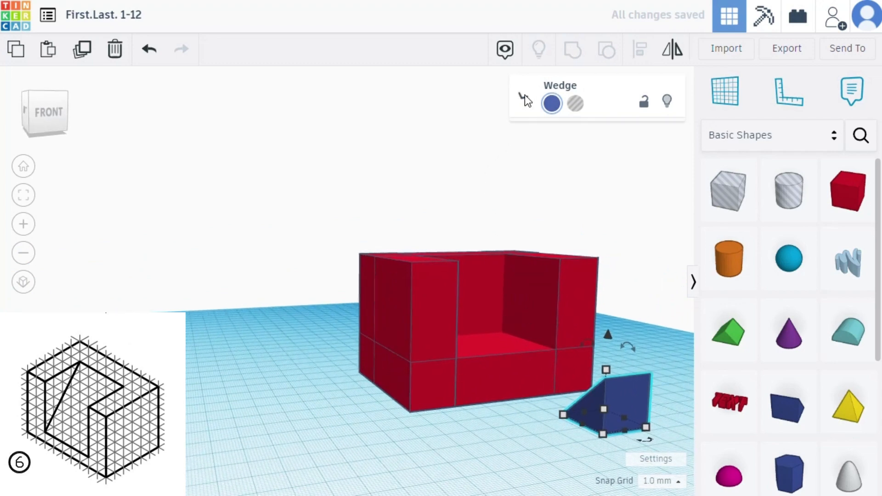
pyautogui.click(522, 88)
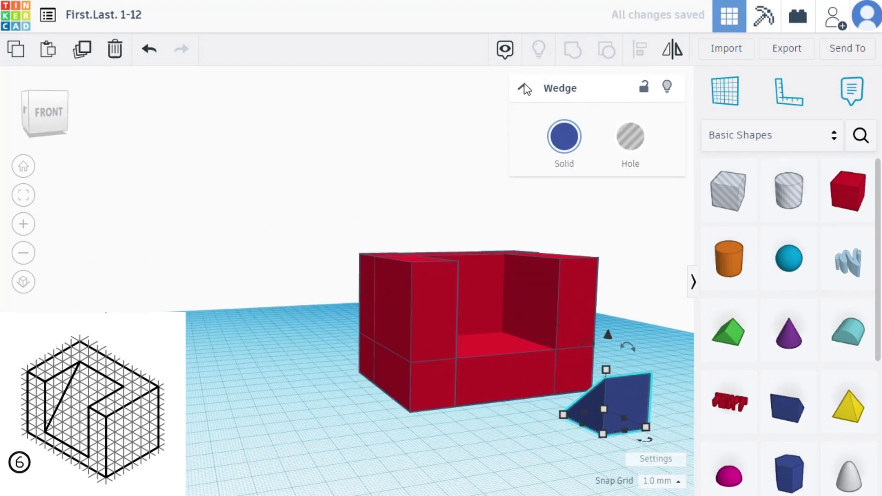
# - Turn the wedge 180° flat on the workplane and position it just in front of the block's opening
pyautogui.moveTo(524, 426); pyautogui.dragTo(531, 390, button='right')
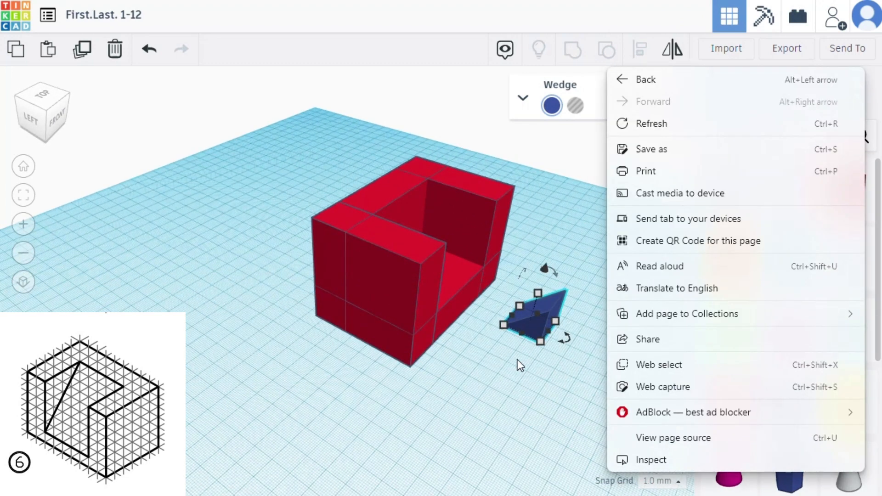
pyautogui.click(533, 340)
pyautogui.moveTo(536, 329); pyautogui.dragTo(525, 390)
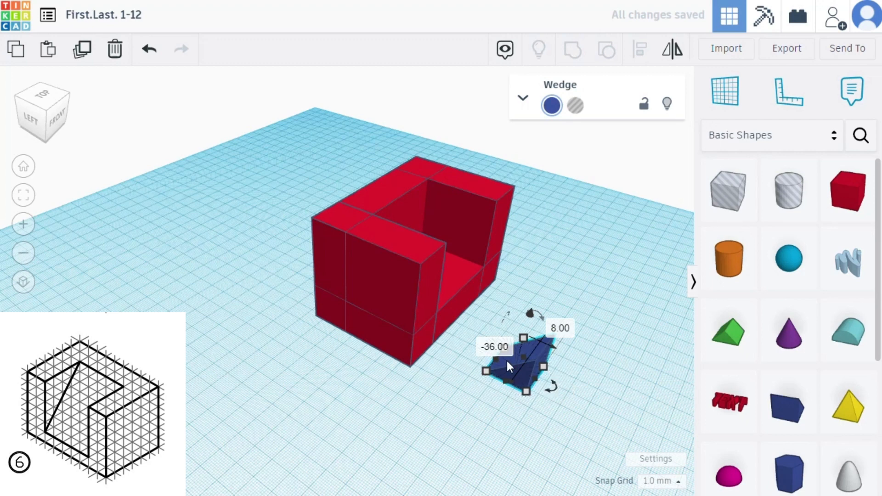
pyautogui.moveTo(550, 389); pyautogui.dragTo(465, 355)
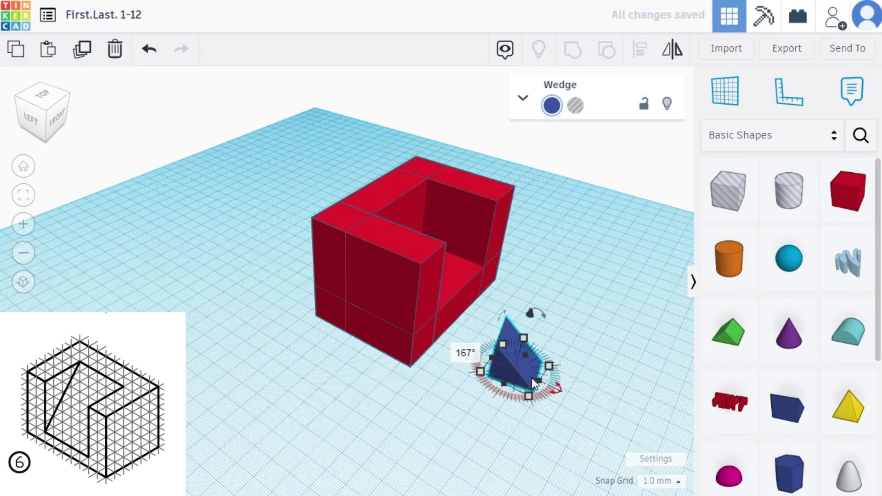
pyautogui.moveTo(466, 357)
pyautogui.mouseDown()
pyautogui.moveTo(557, 394)
pyautogui.moveTo(551, 399)
pyautogui.moveTo(544, 316)
pyautogui.moveTo(490, 320)
pyautogui.moveTo(452, 358)
pyautogui.moveTo(465, 340)
pyautogui.moveTo(459, 346)
pyautogui.mouseUp()
pyautogui.hotkey('ctrl', 'z')
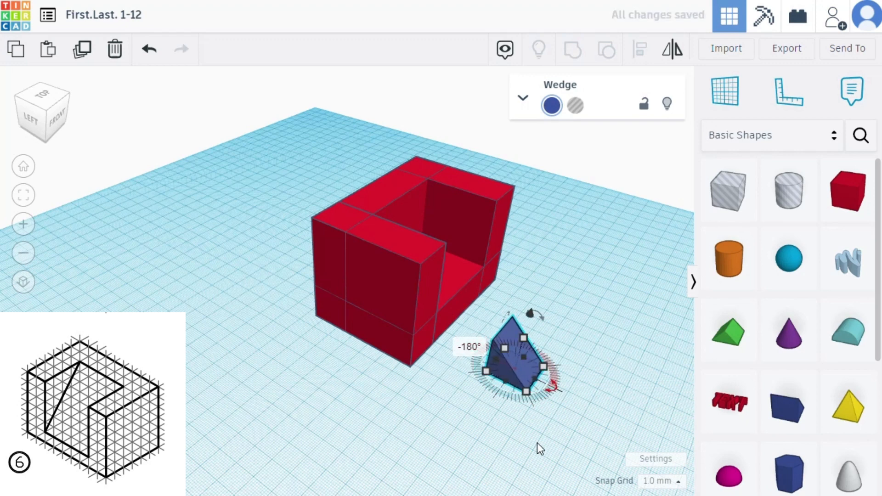
pyautogui.moveTo(539, 435); pyautogui.dragTo(482, 447, button='right')
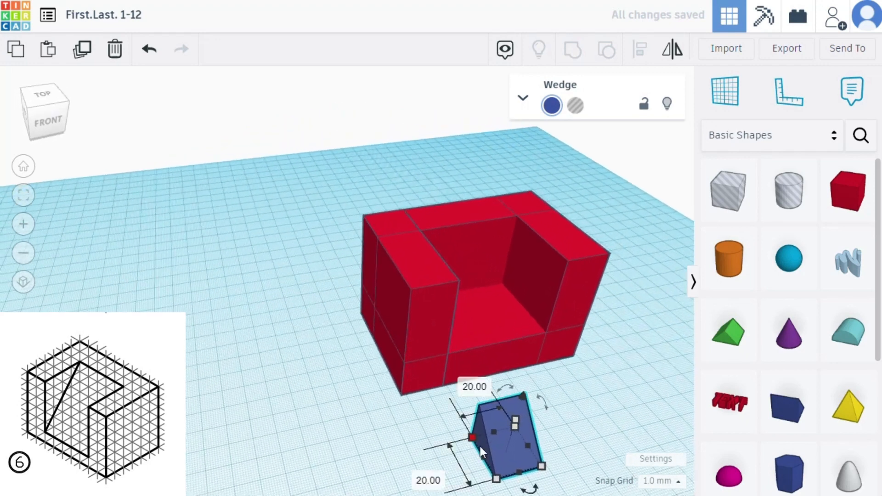
pyautogui.moveTo(514, 453); pyautogui.dragTo(565, 408)
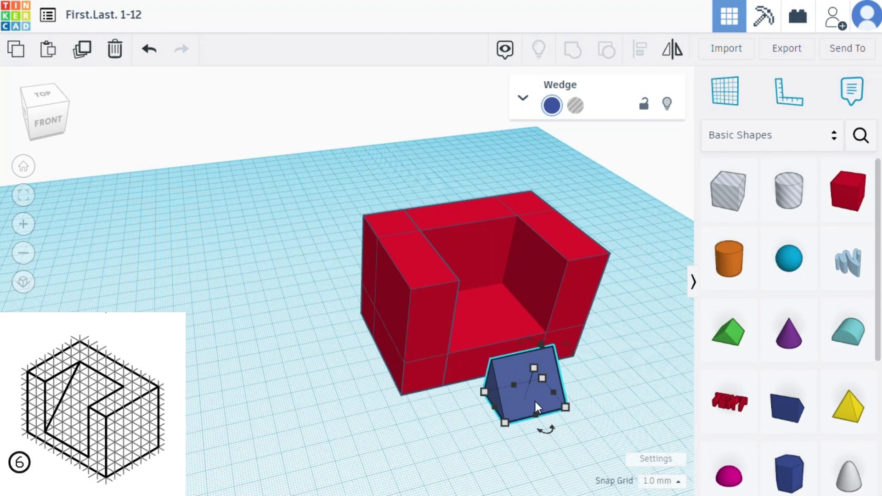
# - Resize the wedge's footprint to 50 mm wide and 40 mm deep
pyautogui.click(570, 474)
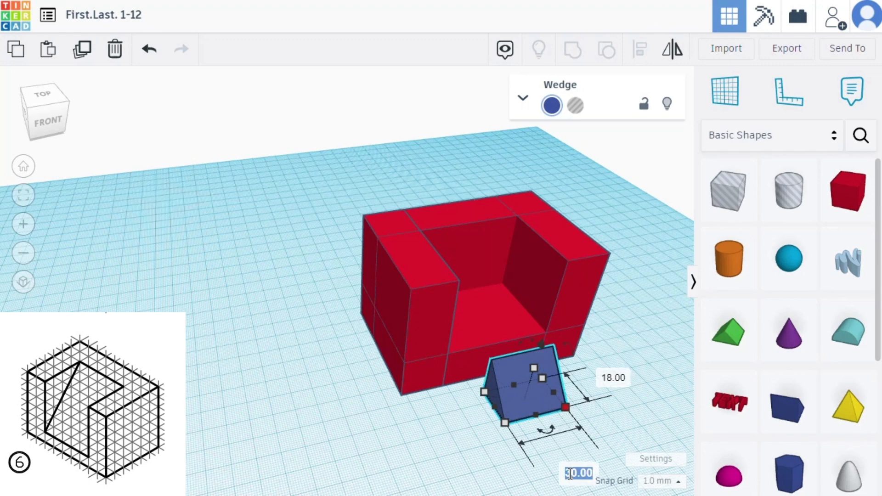
pyautogui.write('50')
pyautogui.press('Return')
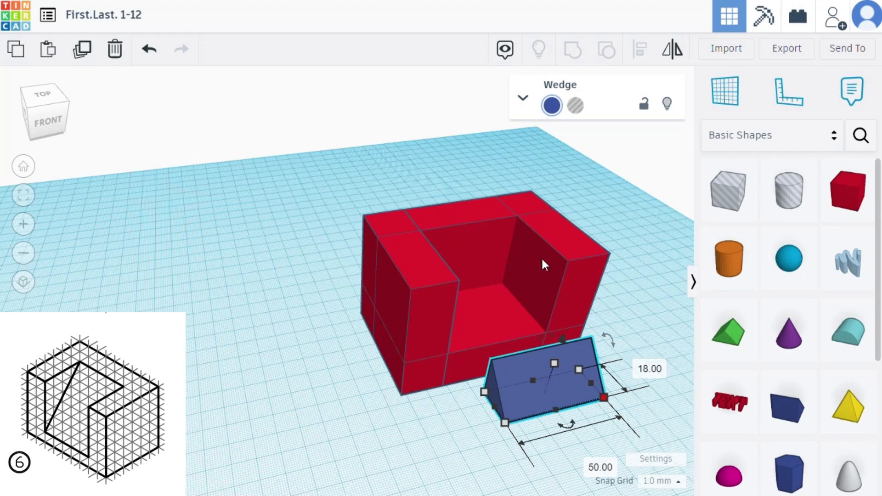
pyautogui.click(653, 369)
pyautogui.press('Return')
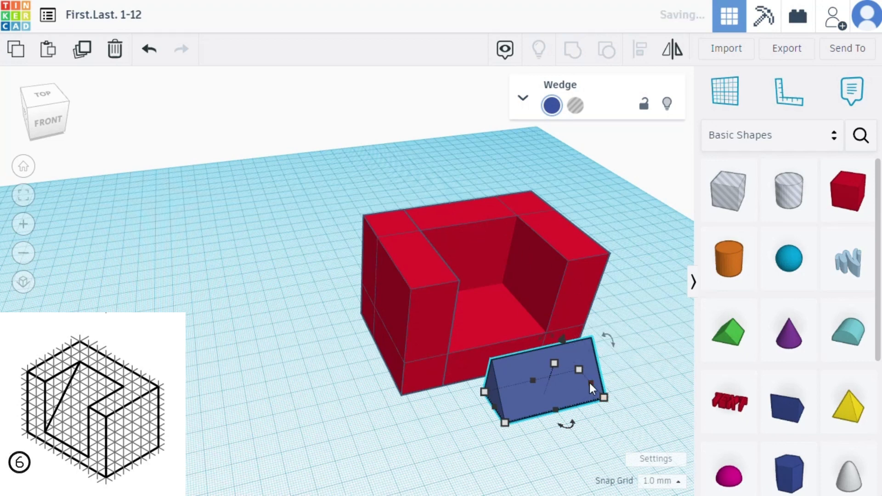
pyautogui.click(603, 398)
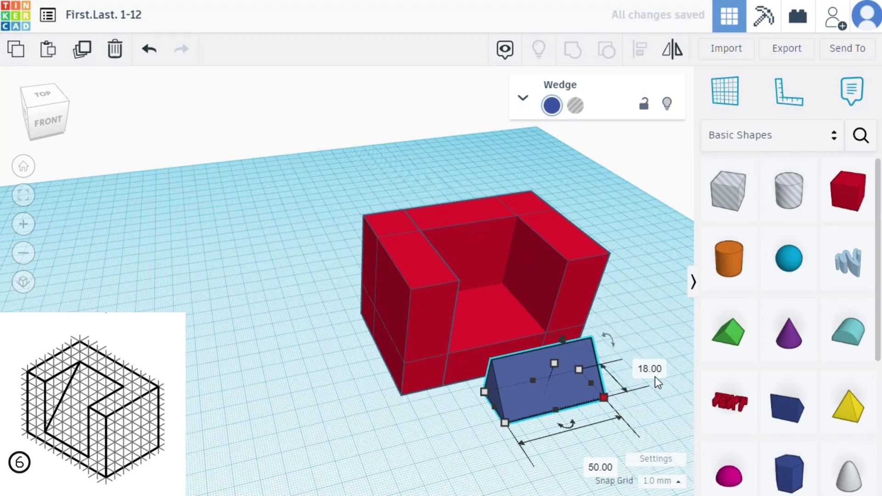
pyautogui.click(649, 369)
pyautogui.write('40')
pyautogui.press('Return')
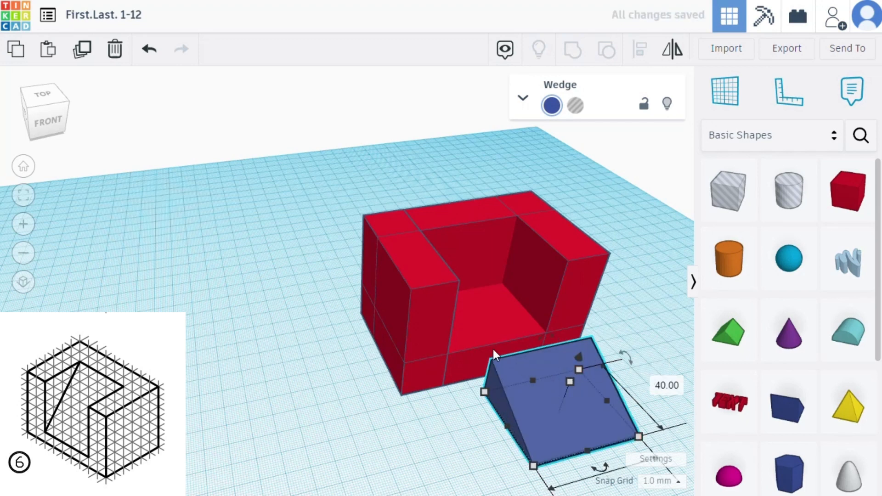
# - Set the height of the base box under the block's opening to 10 mm
pyautogui.click(465, 351)
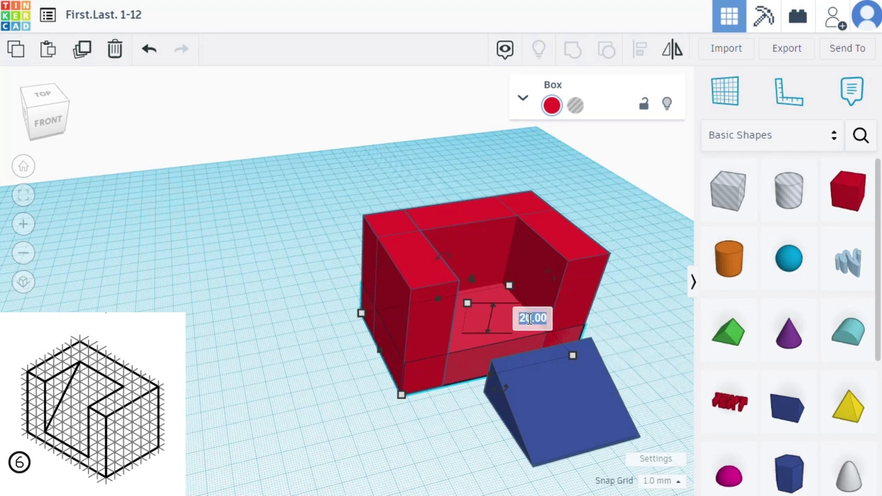
pyautogui.write('10')
pyautogui.press('Return')
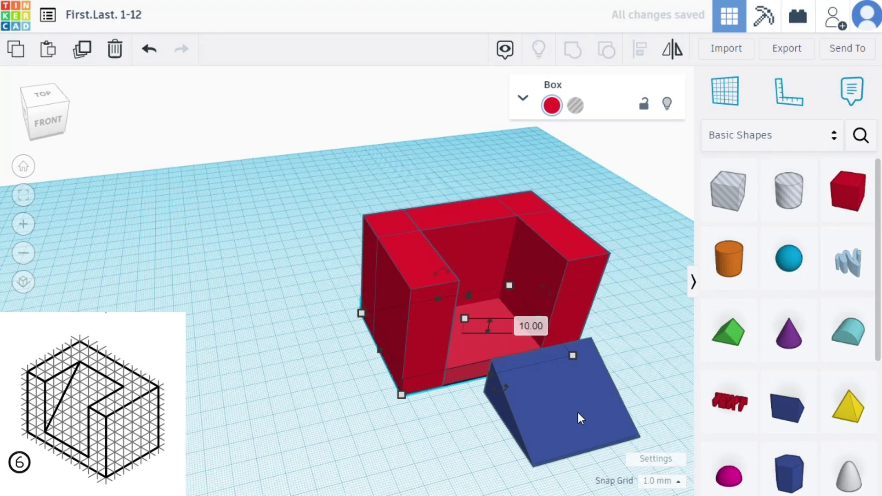
# - Set the wedge's height to 50 mm
pyautogui.click(578, 414)
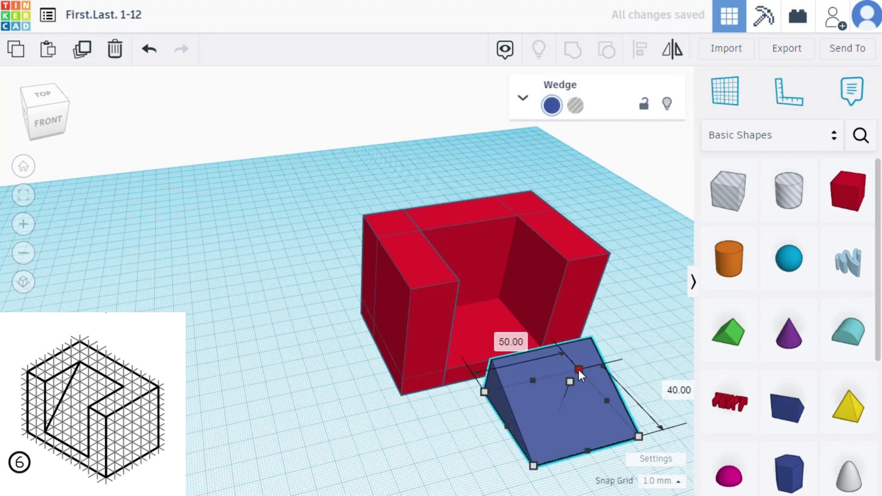
pyautogui.moveTo(578, 370); pyautogui.dragTo(583, 344)
pyautogui.hotkey('ctrl', 'z')
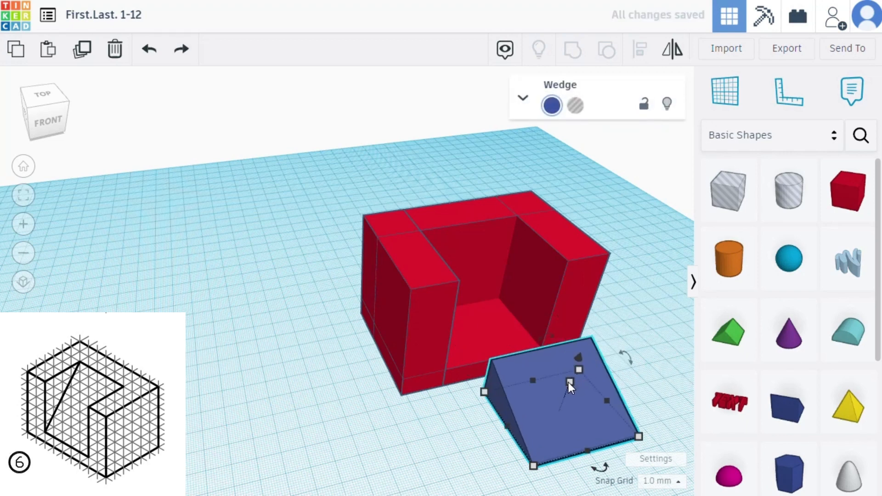
pyautogui.moveTo(569, 382); pyautogui.dragTo(590, 330)
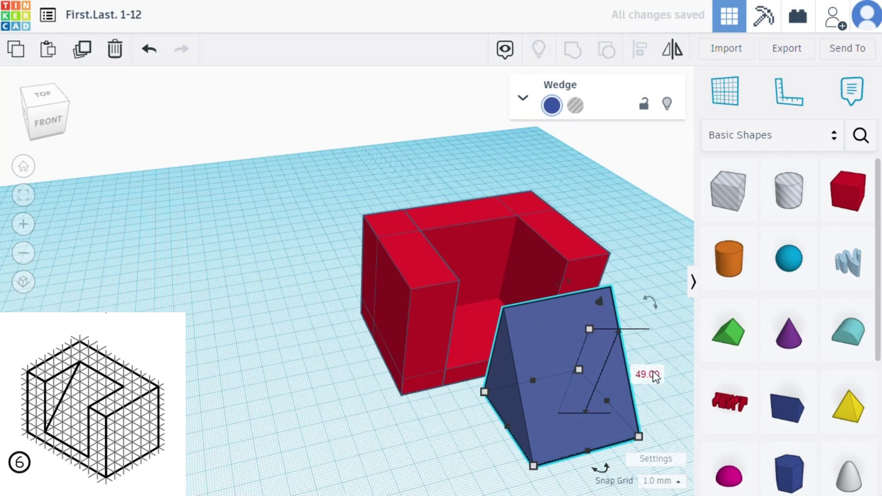
pyautogui.write('50')
pyautogui.press('Return')
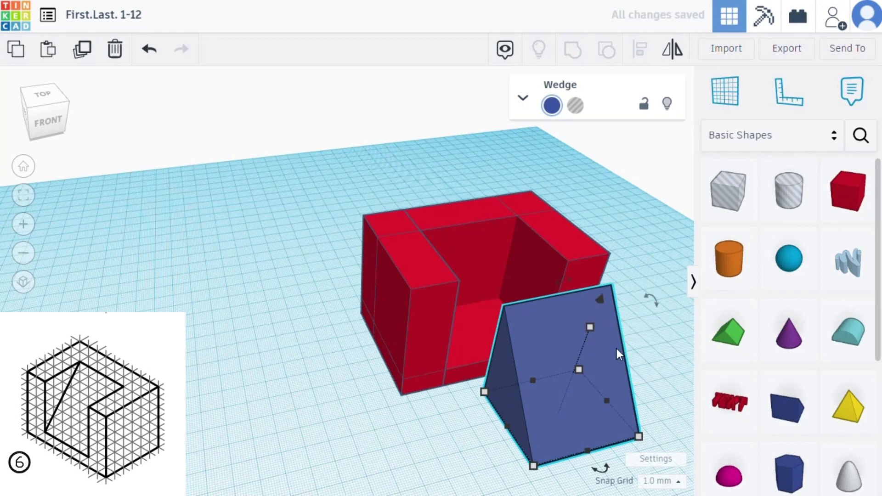
# - Raise the wedge 10 mm and fit it into the block's opening, resting on the base and flush against the left end box
pyautogui.moveTo(599, 296); pyautogui.dragTo(605, 278)
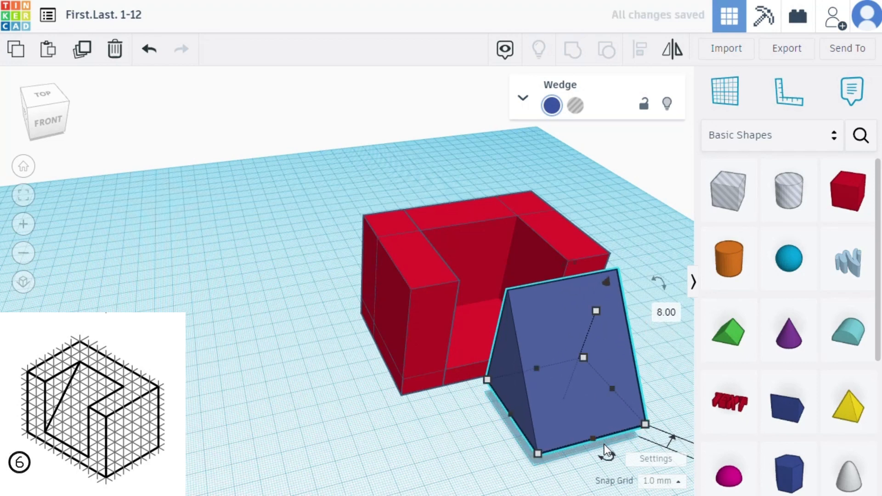
pyautogui.moveTo(398, 420); pyautogui.dragTo(420, 426, button='right')
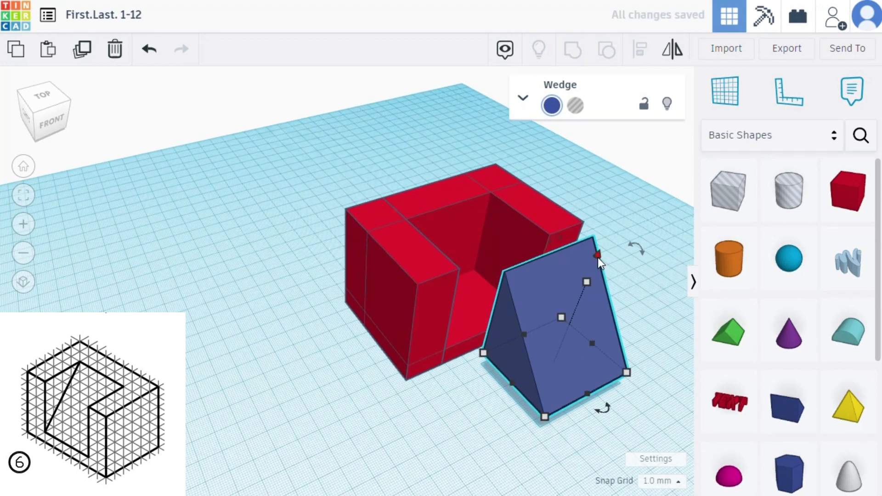
pyautogui.moveTo(597, 258); pyautogui.dragTo(600, 253)
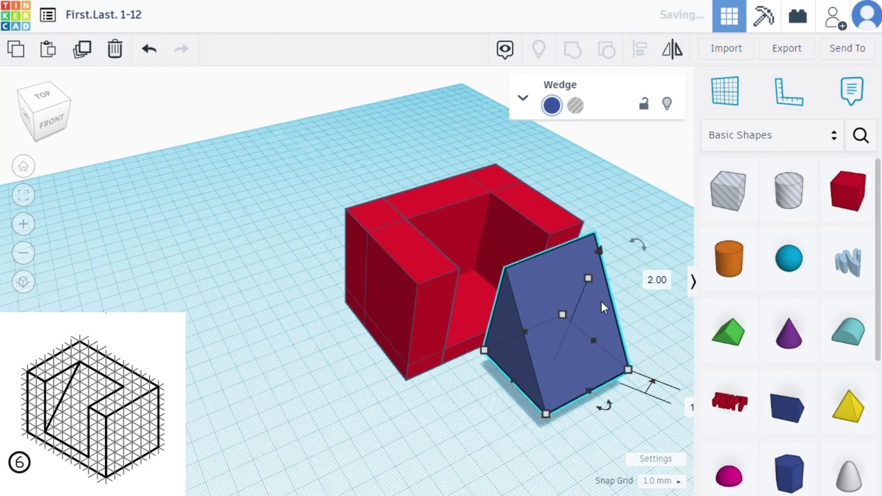
pyautogui.moveTo(569, 368); pyautogui.dragTo(472, 308)
pyautogui.moveTo(577, 338); pyautogui.dragTo(497, 327, button='right')
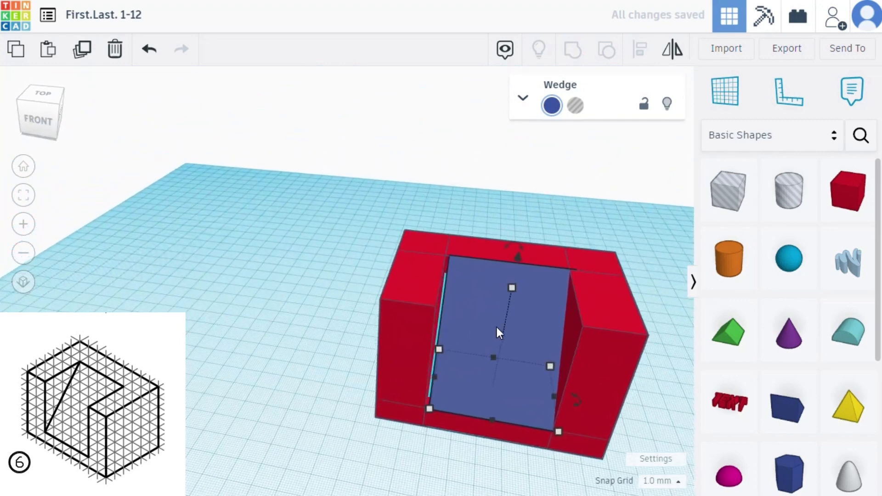
pyautogui.press('Left')
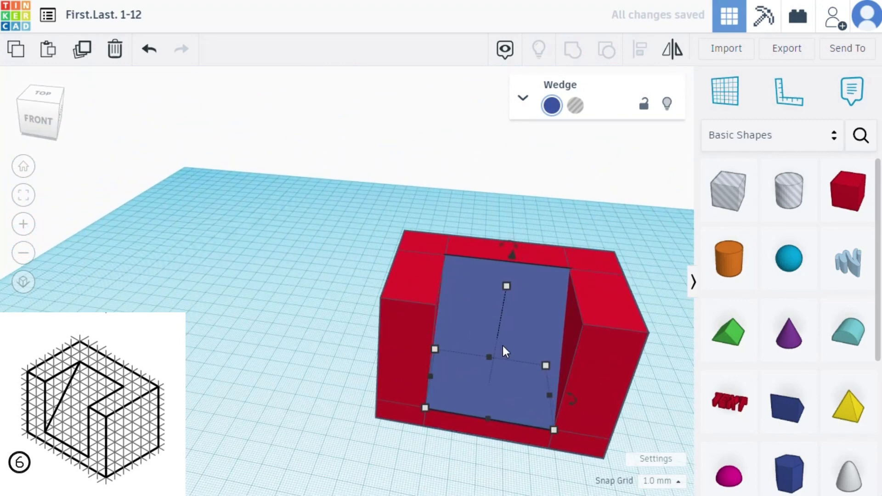
pyautogui.press('Down')
# - Group the wedge and the four boxes into a single solid, then deselect it
pyautogui.moveTo(396, 433); pyautogui.dragTo(415, 488, button='right')
pyautogui.click(203, 330)
pyautogui.moveTo(218, 359); pyautogui.dragTo(271, 389, button='right')
pyautogui.moveTo(294, 178); pyautogui.dragTo(623, 437)
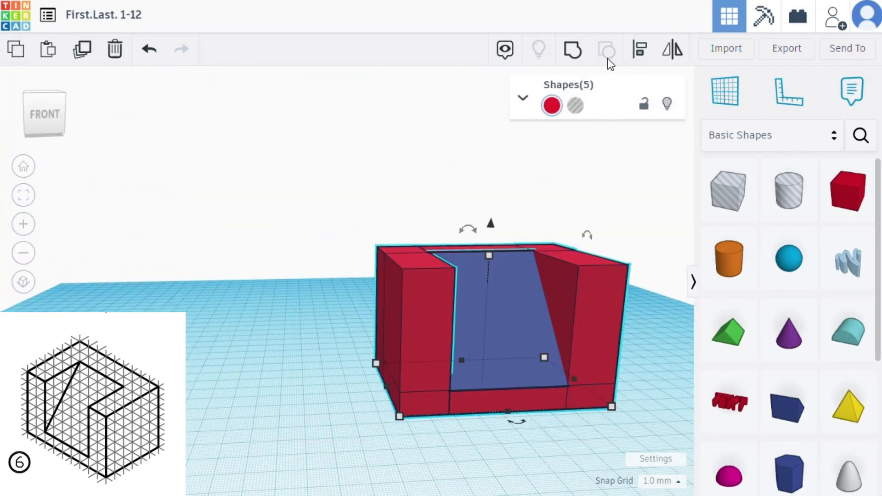
pyautogui.click(573, 53)
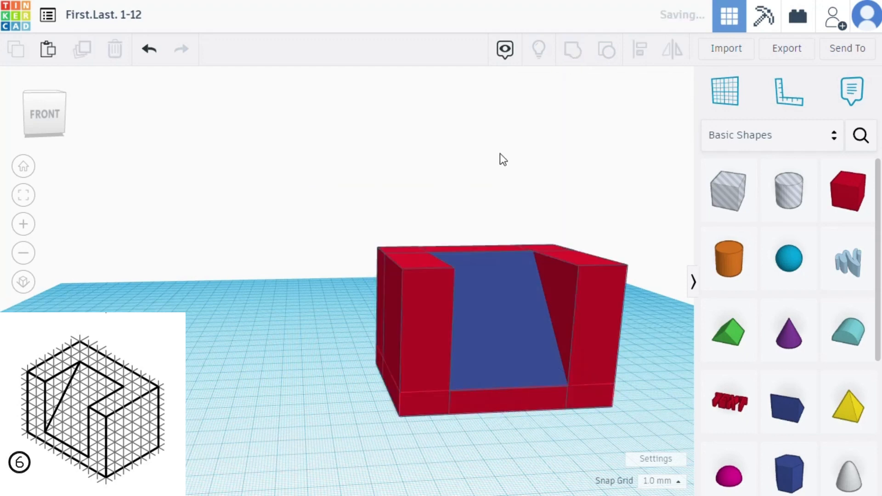
pyautogui.click(316, 356)
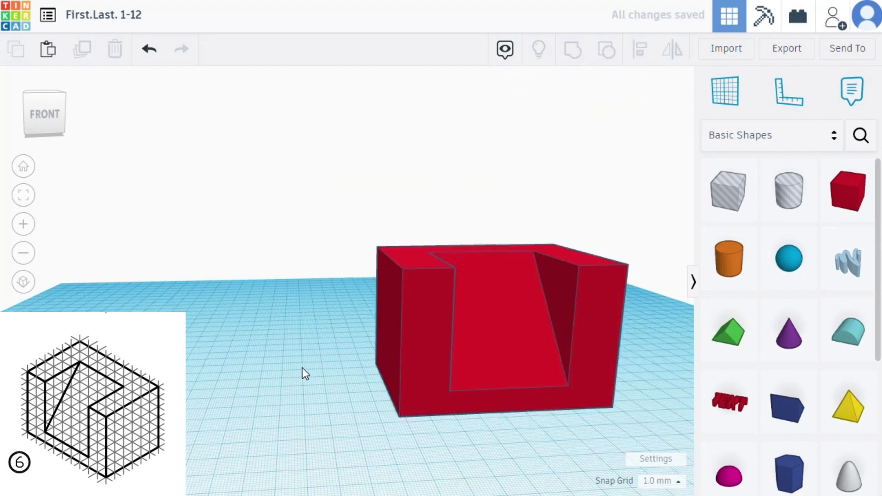
# - Lock the grouped block 6 against editing
pyautogui.moveTo(301, 371); pyautogui.dragTo(487, 256, button='right')
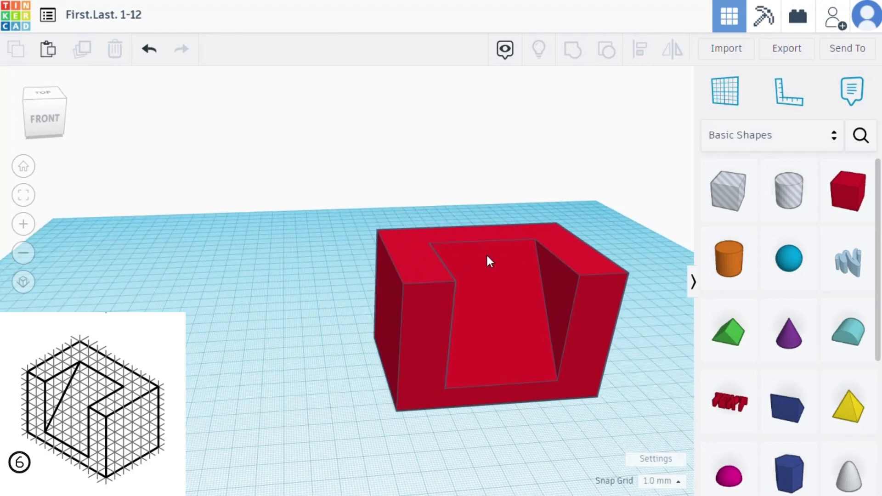
pyautogui.click(487, 301)
pyautogui.click(643, 103)
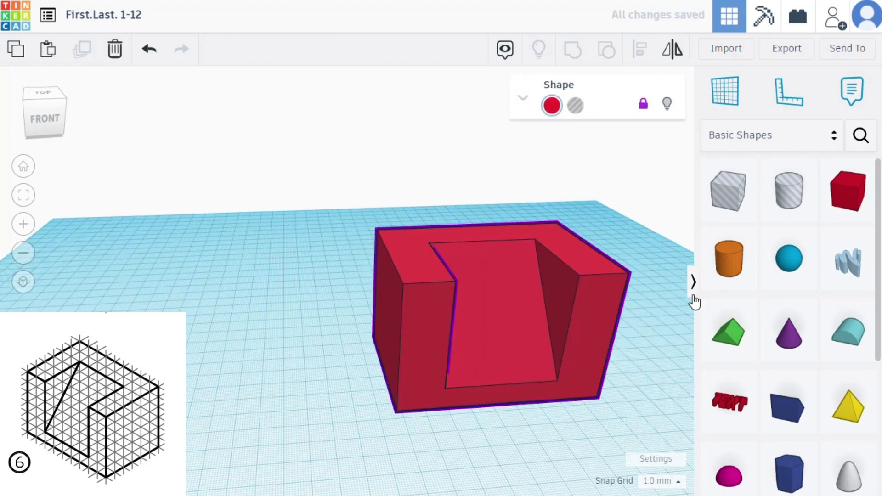
# - Place a new box to the left of the finished block, widen it and set its depth to 60 mm
pyautogui.moveTo(305, 426); pyautogui.dragTo(273, 324, button='right')
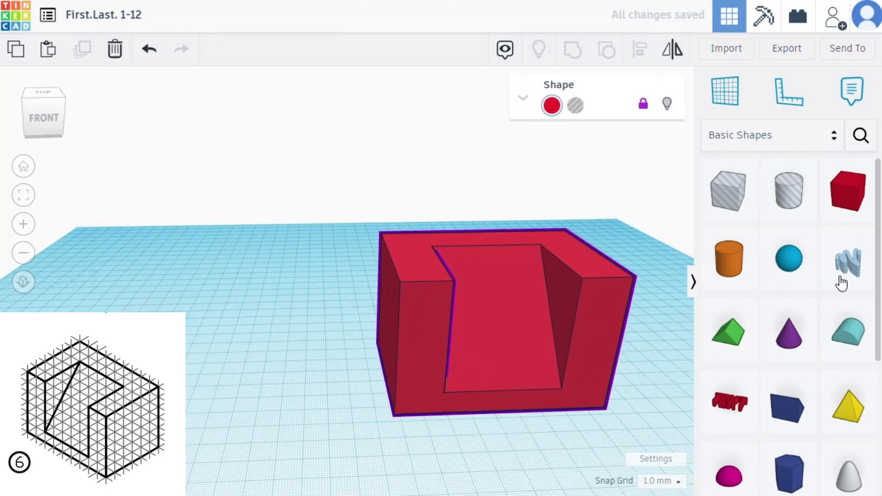
pyautogui.moveTo(860, 208); pyautogui.dragTo(143, 292)
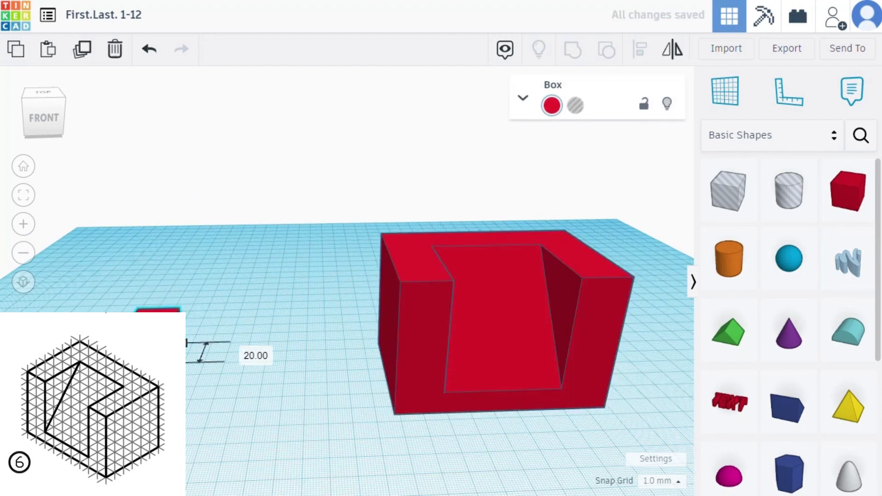
pyautogui.moveTo(179, 363); pyautogui.dragTo(233, 401)
pyautogui.click(310, 366)
pyautogui.write('60')
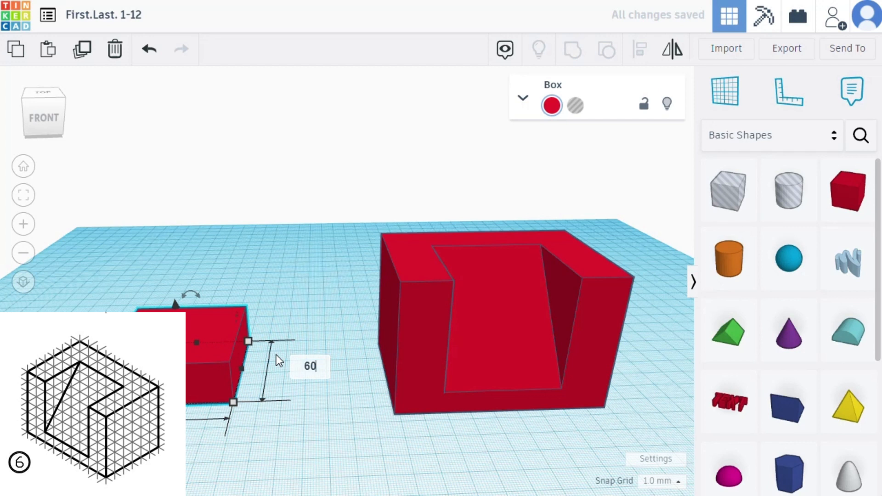
pyautogui.press('Return')
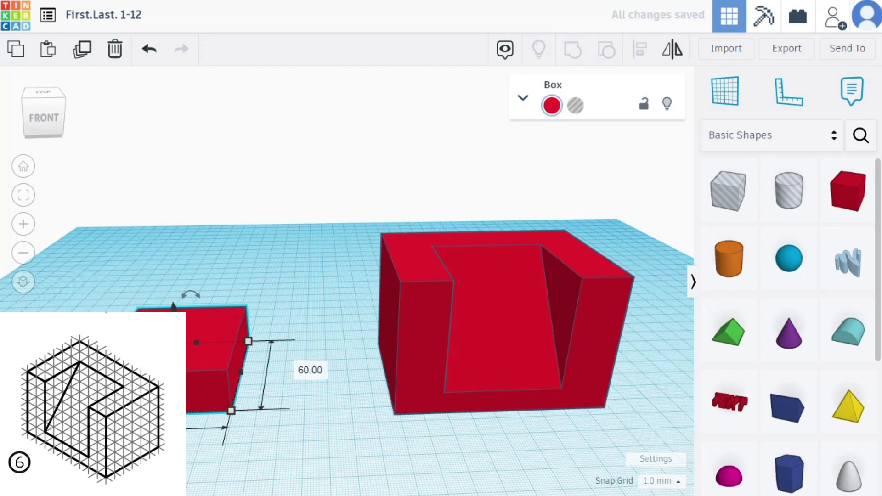
# - Stretch the new box wider toward the finished block and set its height to 60 mm
pyautogui.click(278, 399)
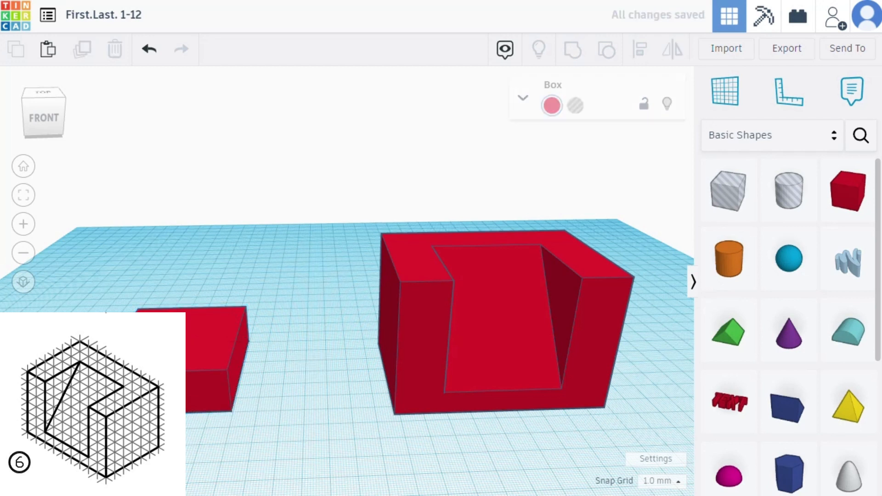
pyautogui.click(212, 352)
pyautogui.click(231, 410)
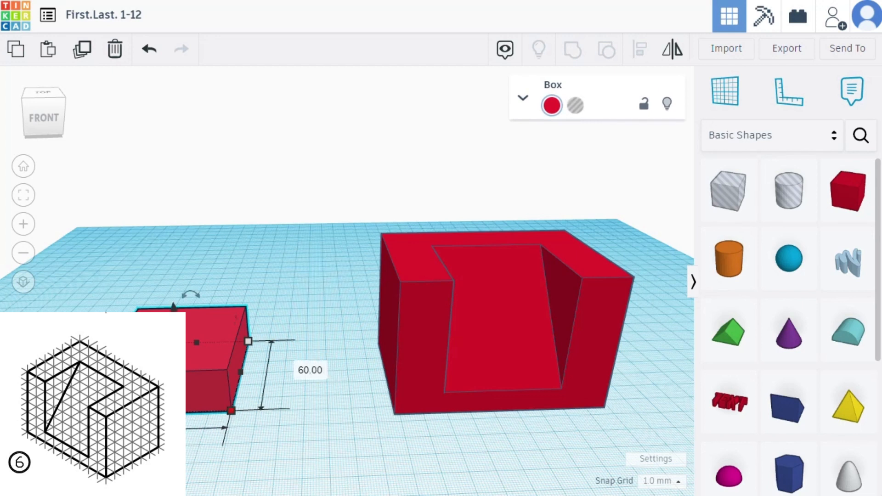
pyautogui.moveTo(230, 410); pyautogui.dragTo(316, 408)
pyautogui.moveTo(213, 334)
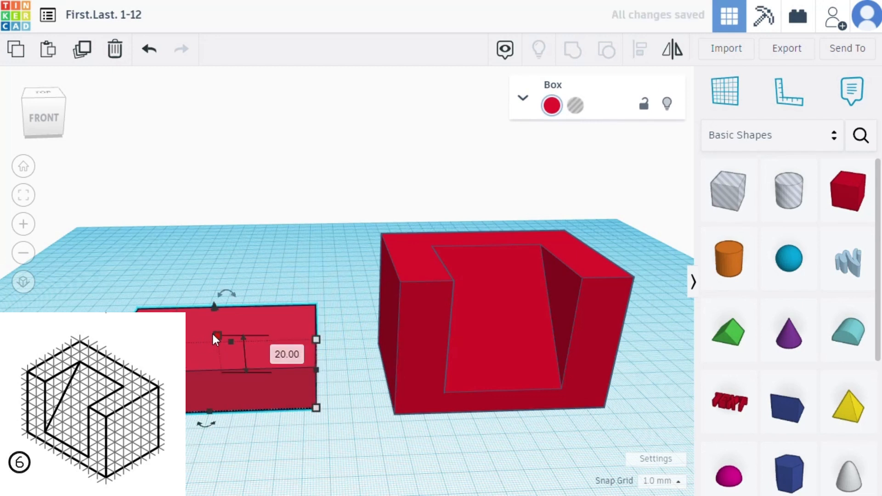
pyautogui.write('60')
pyautogui.press('Return')
pyautogui.moveTo(153, 434); pyautogui.dragTo(215, 450, button='right')
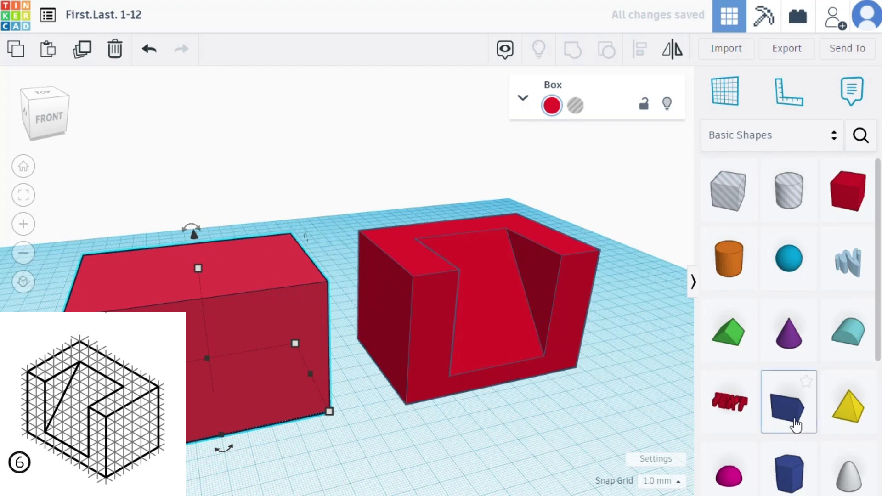
# - Place a wedge in front of the new box and rotate it -90° so its slope faces the box
pyautogui.moveTo(791, 421); pyautogui.dragTo(252, 468)
pyautogui.moveTo(374, 482); pyautogui.dragTo(461, 441, button='right')
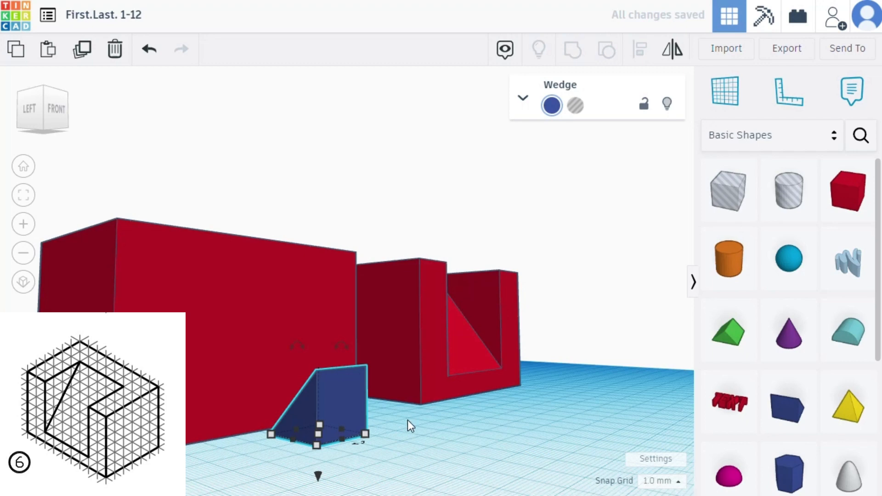
pyautogui.moveTo(371, 490); pyautogui.dragTo(461, 484, button='right')
pyautogui.moveTo(432, 352); pyautogui.dragTo(382, 395)
pyautogui.click(360, 400)
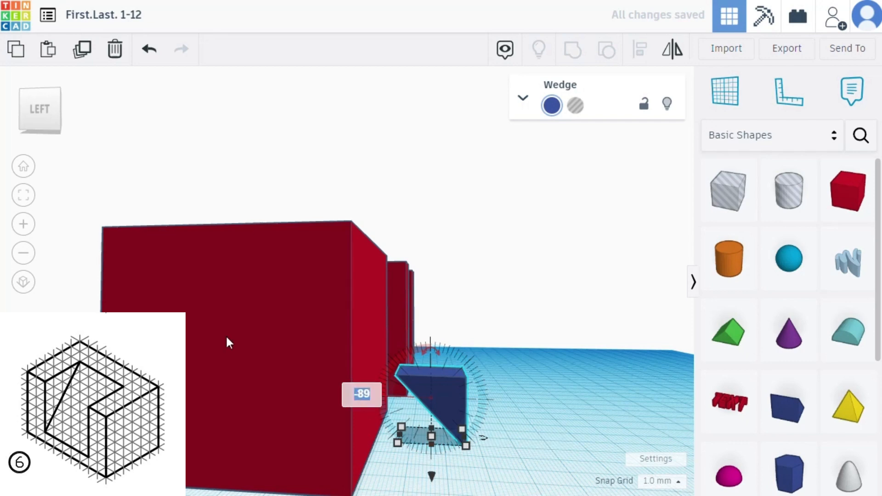
pyautogui.write('-90')
pyautogui.press('Return')
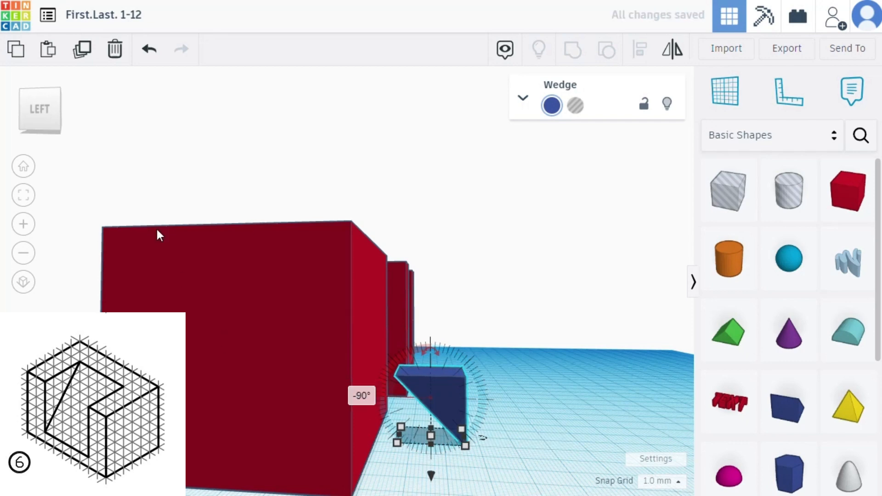
# - Shift the large red box to the right, closer to the finished block, and deselect it
pyautogui.moveTo(564, 334); pyautogui.dragTo(304, 447, button='right')
pyautogui.click(274, 346)
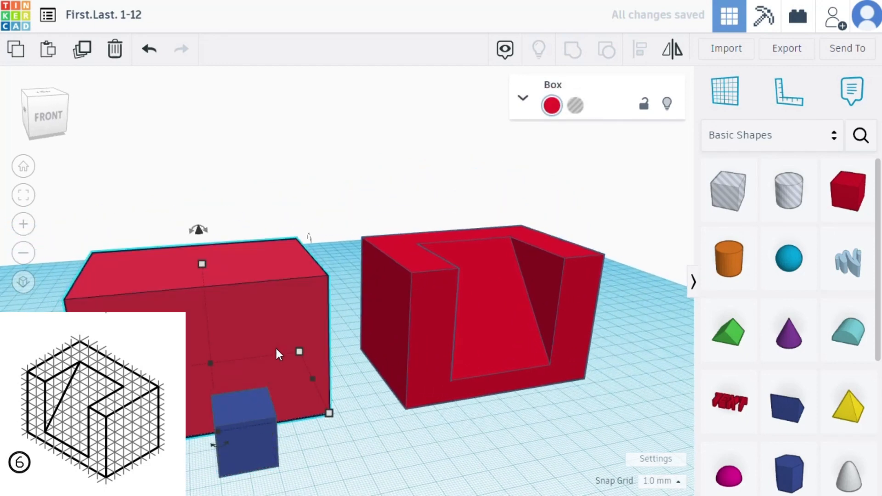
pyautogui.press('Right')
pyautogui.press('Right')
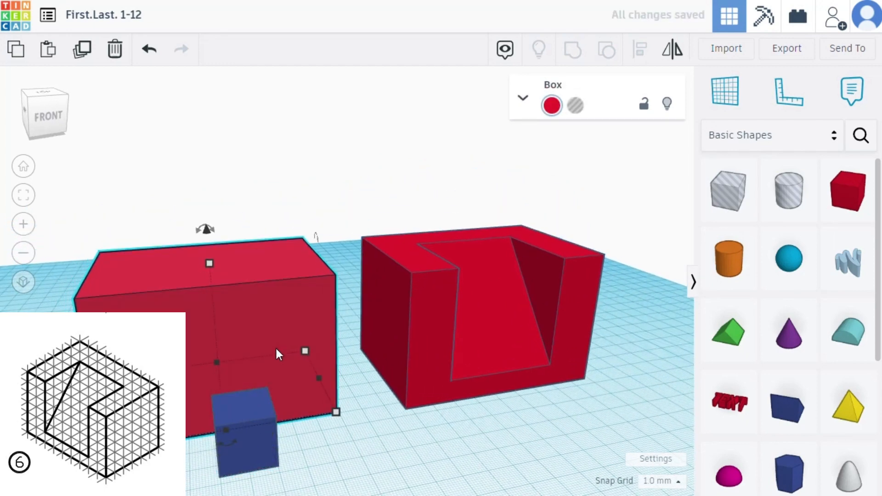
pyautogui.click(337, 457)
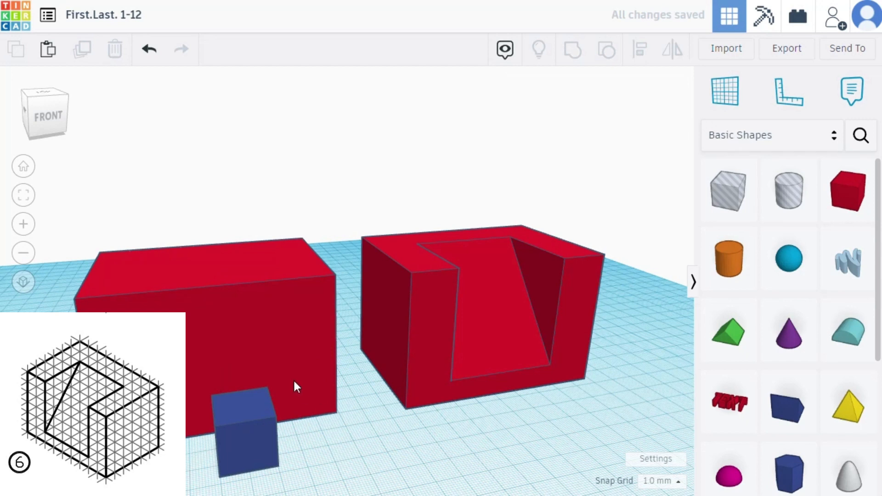
pyautogui.click(293, 379)
pyautogui.press('Right')
pyautogui.click(338, 465)
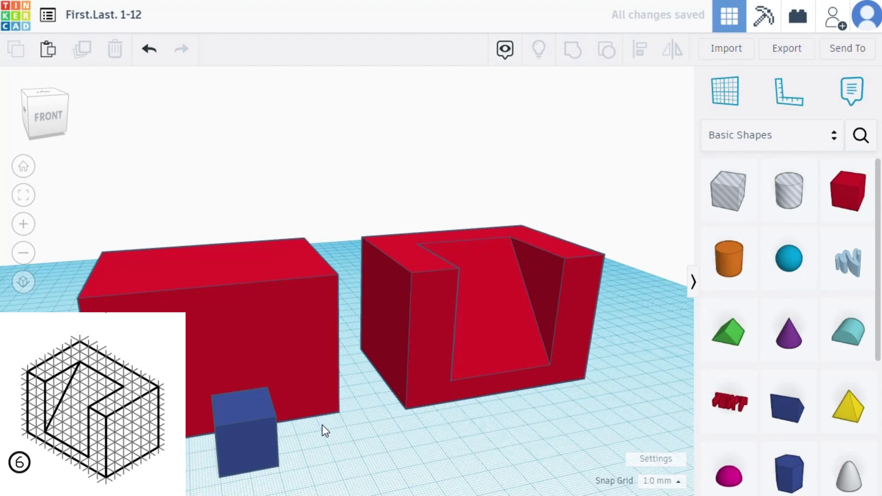
# - Stretch the wedge sideways and set its width to 50 mm
pyautogui.moveTo(321, 453); pyautogui.dragTo(251, 446, button='right')
pyautogui.click(253, 450)
pyautogui.moveTo(301, 474); pyautogui.dragTo(258, 464, button='right')
pyautogui.moveTo(252, 455); pyautogui.dragTo(309, 450)
pyautogui.moveTo(337, 463); pyautogui.dragTo(360, 431, button='right')
pyautogui.moveTo(315, 459)
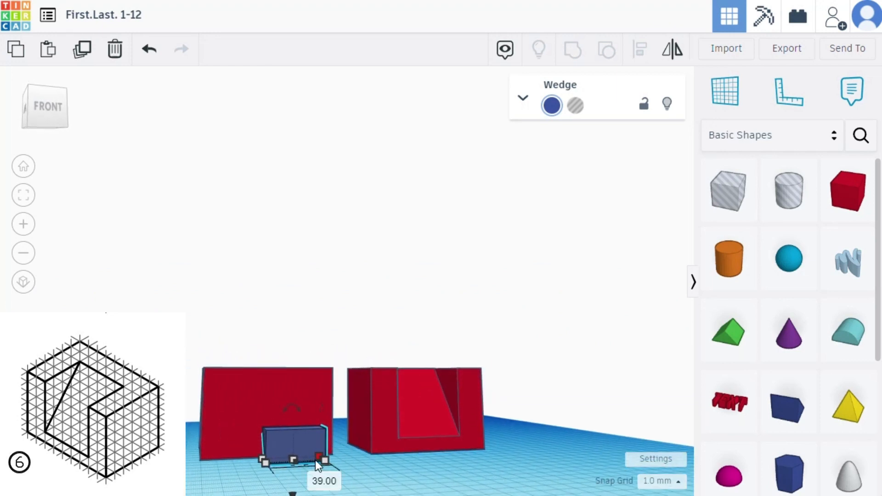
pyautogui.click(319, 478)
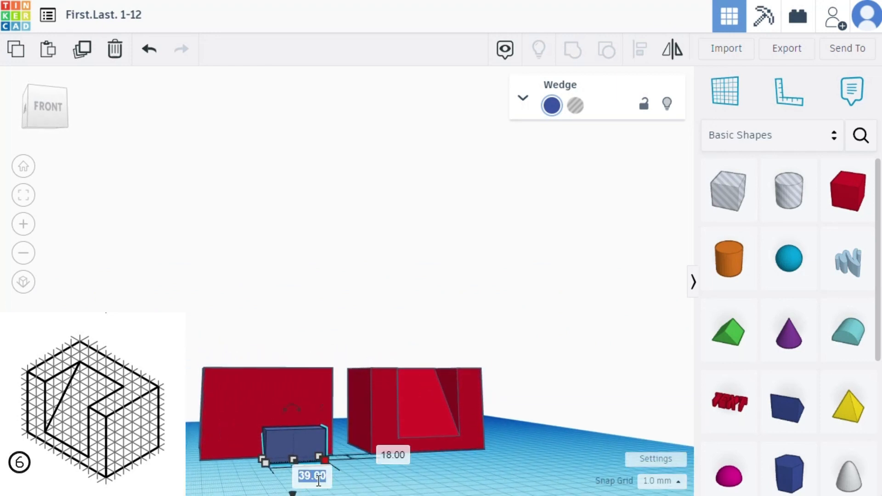
pyautogui.write('50')
pyautogui.press('Return')
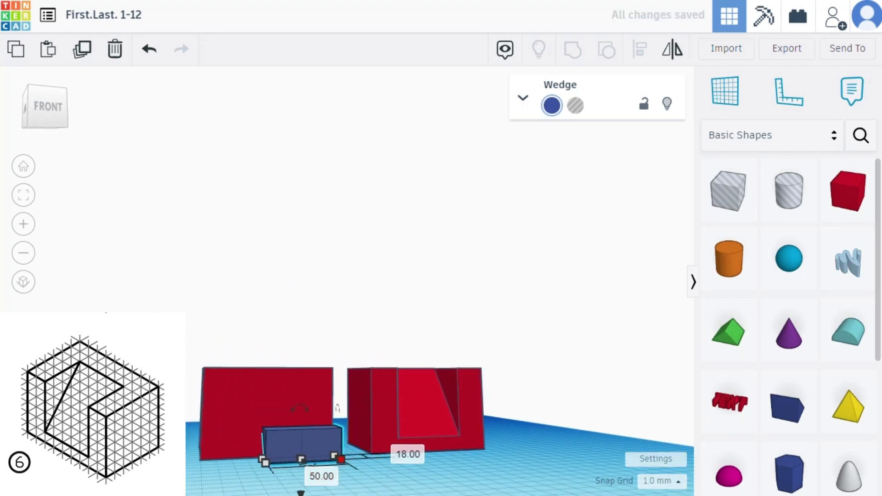
# - Stretch the wedge upward and set its height to 50 mm
pyautogui.moveTo(338, 408); pyautogui.dragTo(382, 459, button='right')
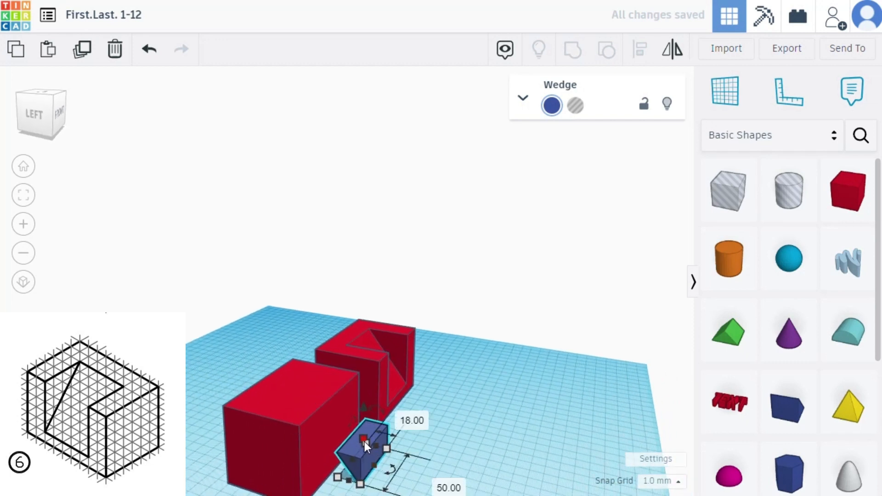
pyautogui.moveTo(365, 442); pyautogui.dragTo(369, 418)
pyautogui.click(427, 439)
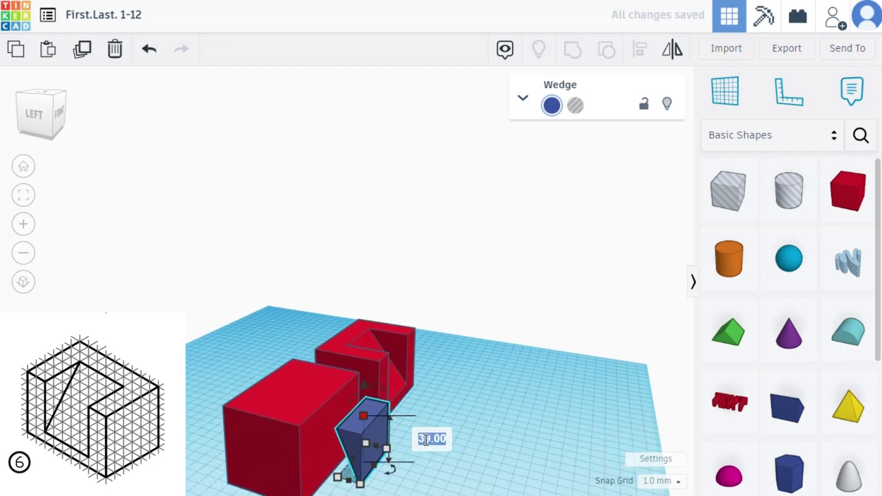
pyautogui.write('50')
pyautogui.press('Return')
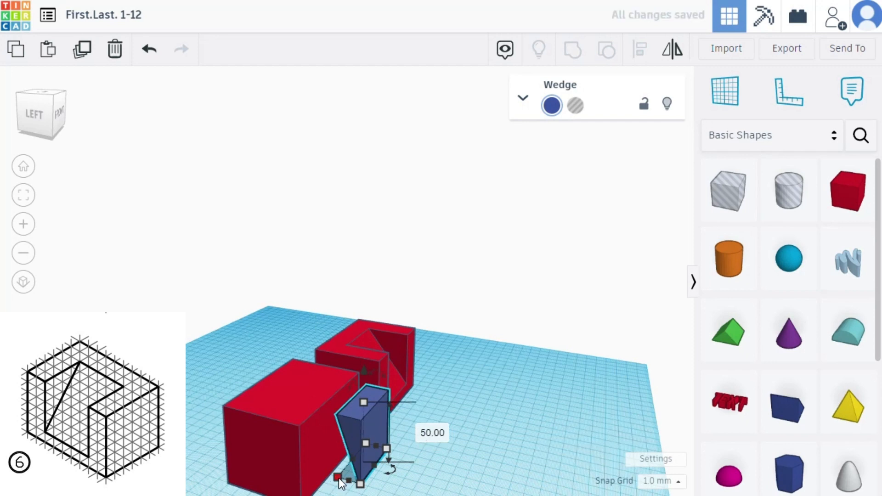
# - Stretch the wedge's rear corner toward the red box and set both its width and depth to 40 mm
pyautogui.moveTo(338, 478); pyautogui.dragTo(318, 468)
pyautogui.click(269, 440)
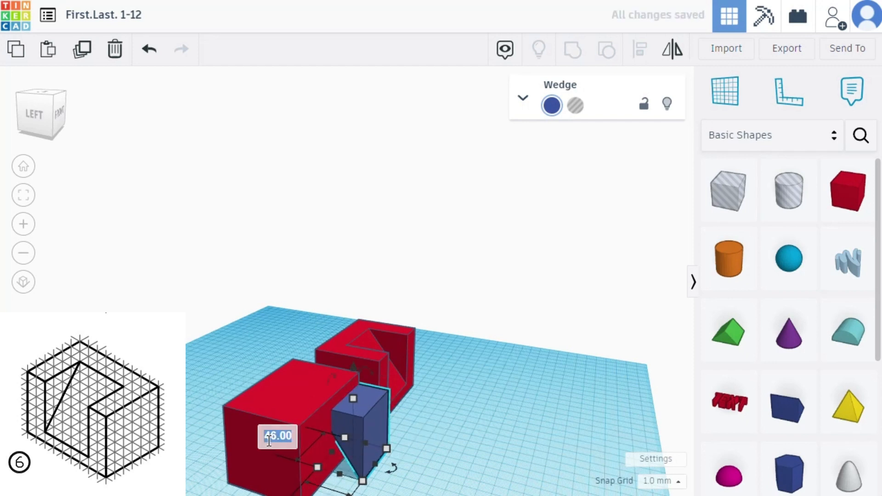
pyautogui.write('40')
pyautogui.press('Return')
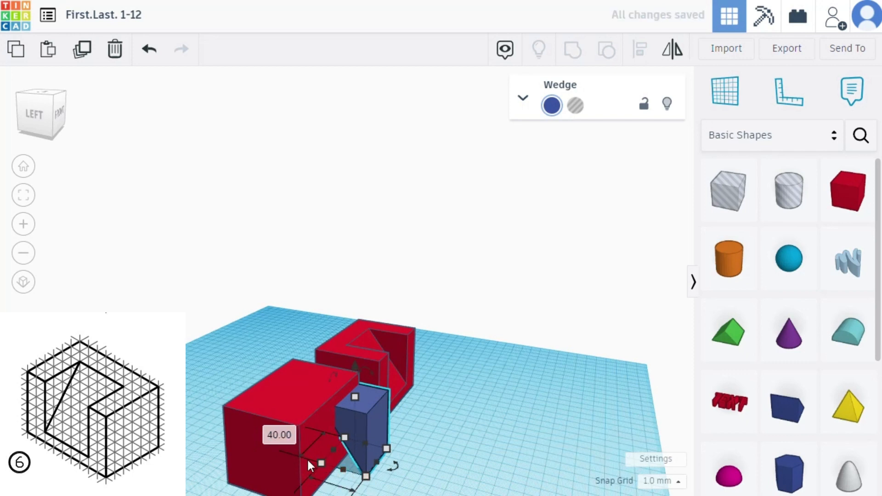
pyautogui.scroll(-1, 390, 488)
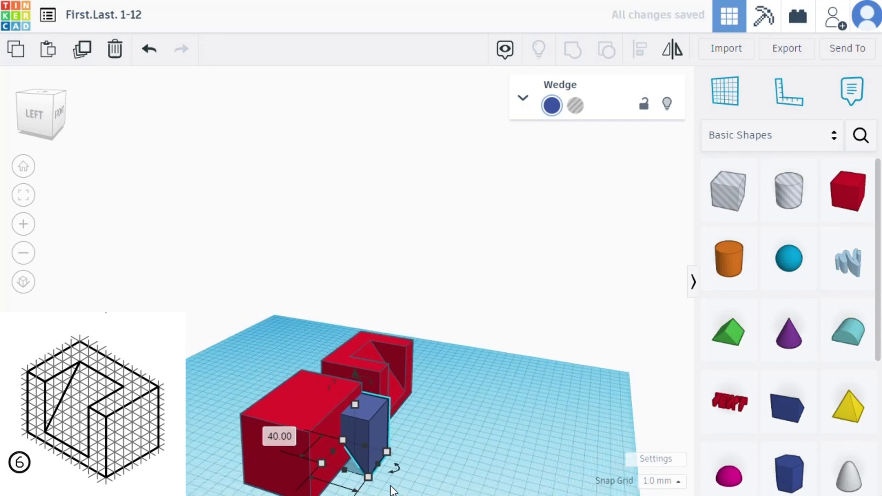
pyautogui.moveTo(391, 488); pyautogui.dragTo(324, 480, button='right')
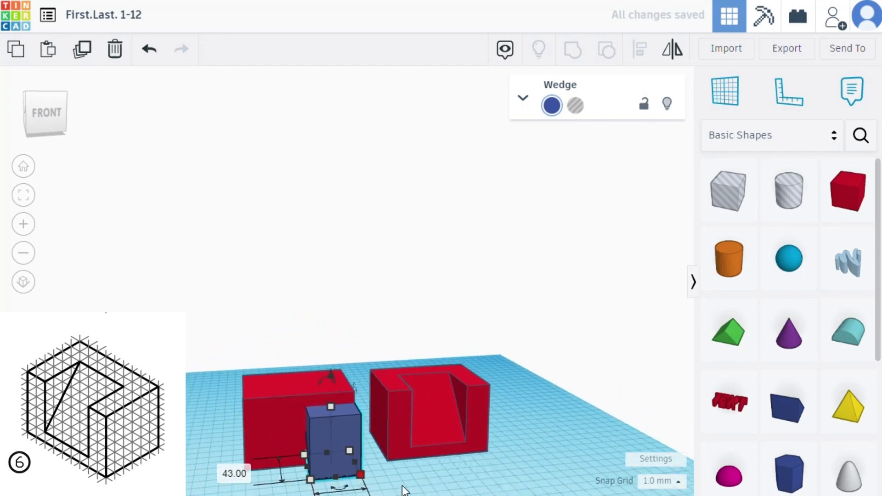
pyautogui.moveTo(403, 489)
pyautogui.mouseDown(button='right')
pyautogui.moveTo(309, 478)
pyautogui.moveTo(395, 477)
pyautogui.mouseUp(button='right')
pyautogui.click(414, 471)
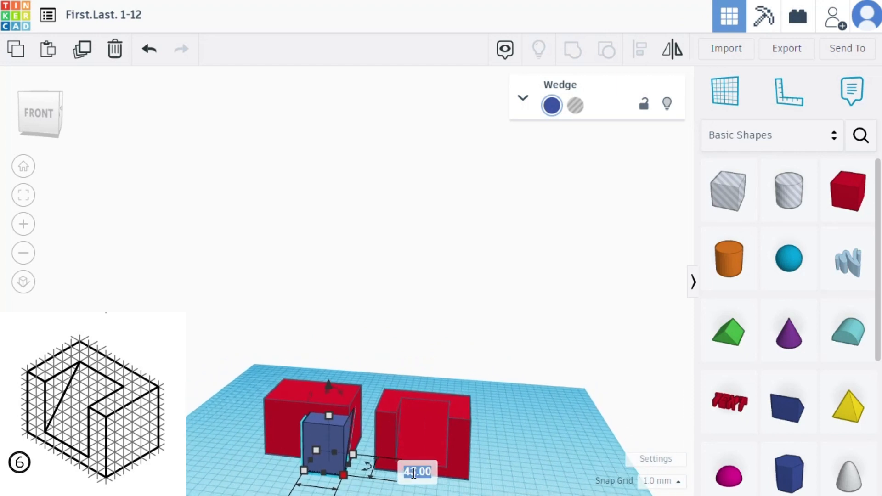
pyautogui.write('40')
pyautogui.press('Return')
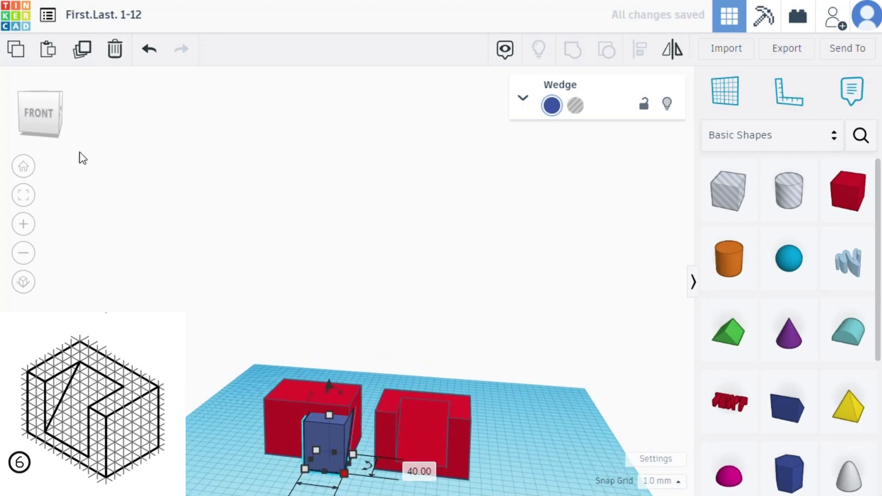
# - Set the wedge's width back to 50 mm and deselect it
pyautogui.click(23, 194)
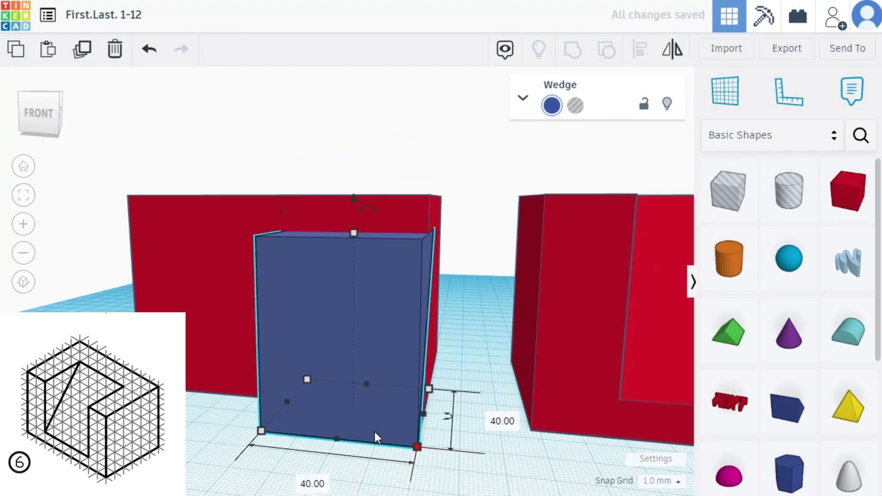
pyautogui.click(313, 483)
pyautogui.write('50')
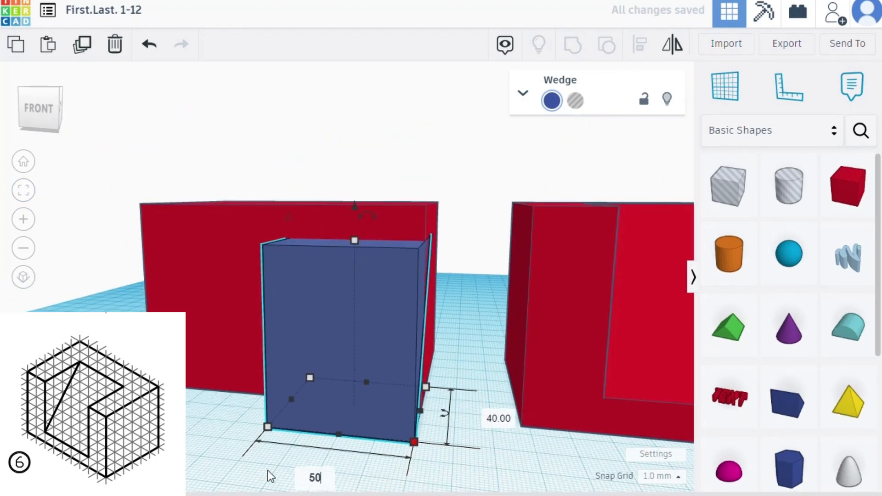
pyautogui.press('Return')
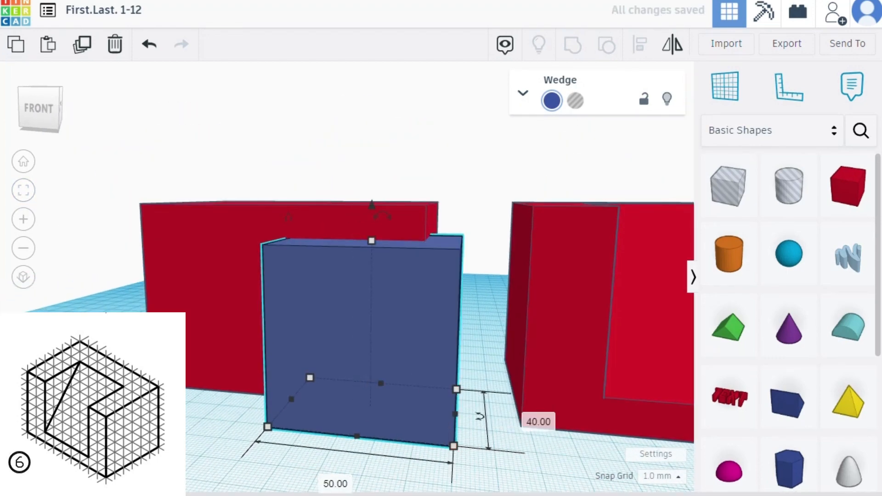
pyautogui.click(185, 447)
# - Move the wedge left along the box's front face so it sits between the box's two side edges
pyautogui.moveTo(154, 439); pyautogui.dragTo(290, 434, button='right')
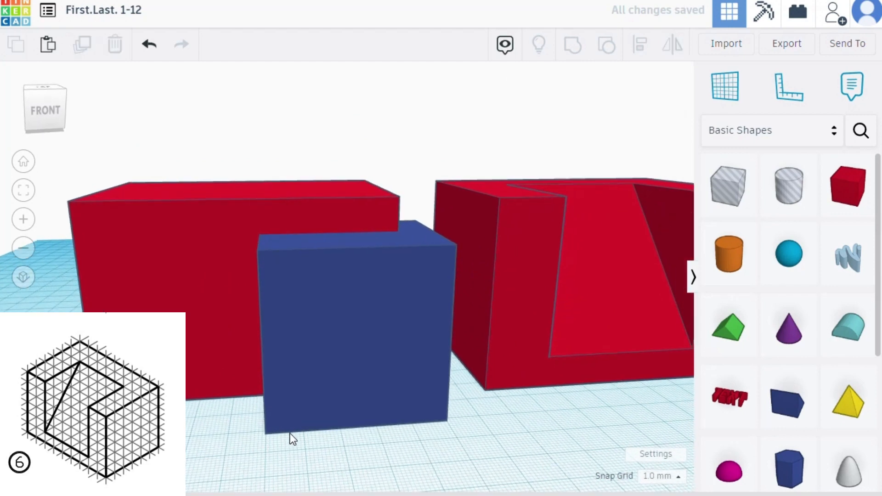
pyautogui.click(302, 421)
pyautogui.press('Left')
pyautogui.press('Left')
pyautogui.press('Left')
pyautogui.press('Left')
pyautogui.press('Left')
pyautogui.press('Left')
pyautogui.press('Left')
pyautogui.press('Left')
pyautogui.press('Left')
pyautogui.press('Left')
pyautogui.press('Left')
pyautogui.press('Left')
pyautogui.press('Left')
pyautogui.press('Left')
pyautogui.press('Left')
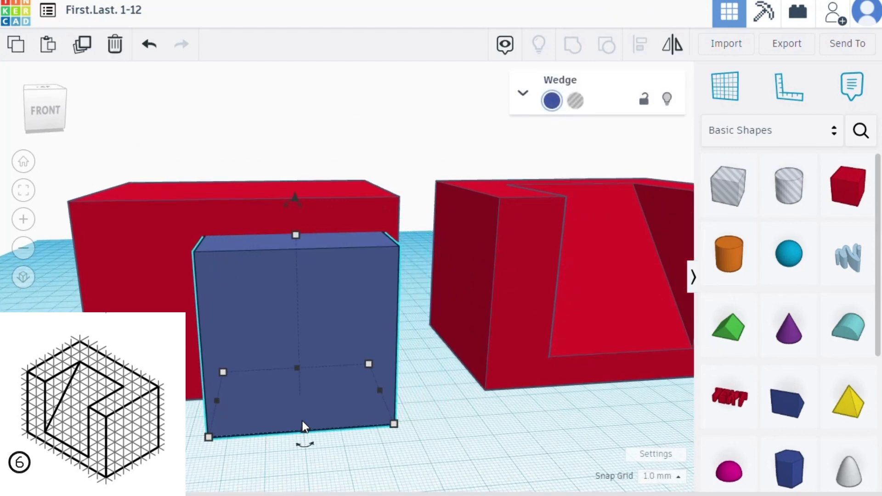
pyautogui.press('Left')
pyautogui.press('Left')
pyautogui.press('Left')
pyautogui.press('Left')
pyautogui.press('Left')
pyautogui.press('Left')
pyautogui.press('Left')
pyautogui.press('Left')
pyautogui.press('Left')
pyautogui.press('Left')
pyautogui.press('Left')
pyautogui.press('Left')
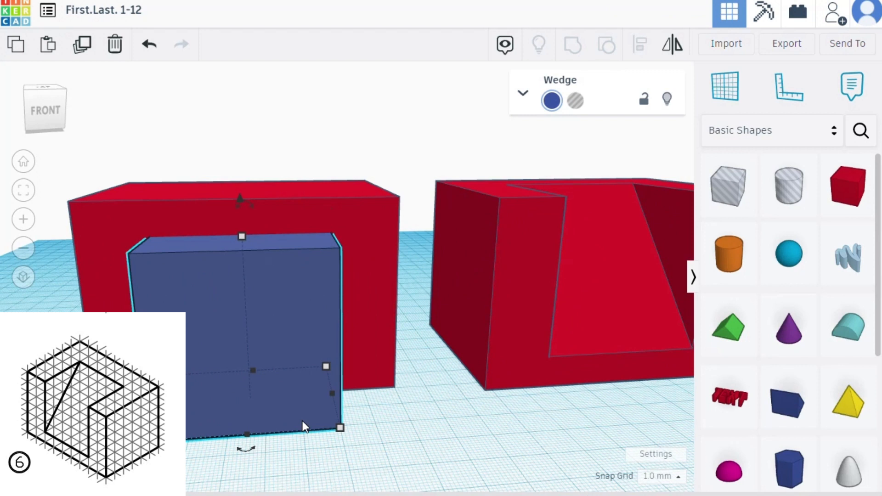
# - Raise the wedge 10 mm above the workplane
pyautogui.moveTo(240, 201); pyautogui.dragTo(241, 187)
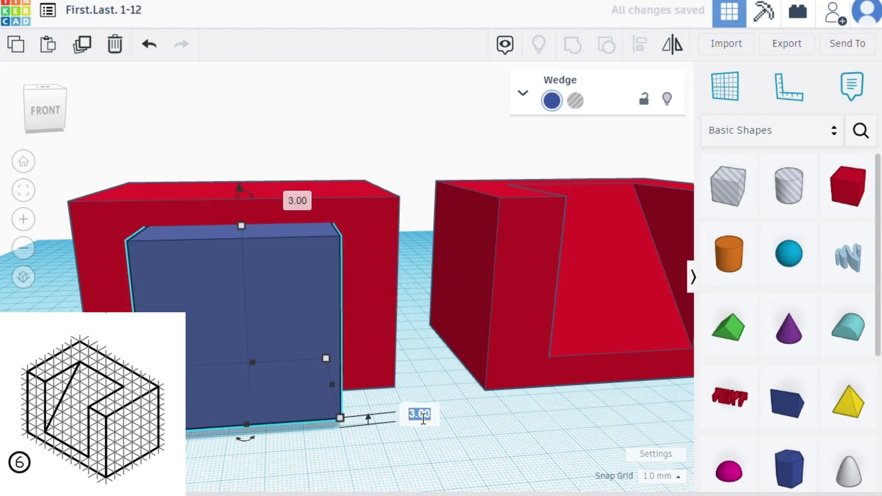
pyautogui.write('10')
pyautogui.press('Return')
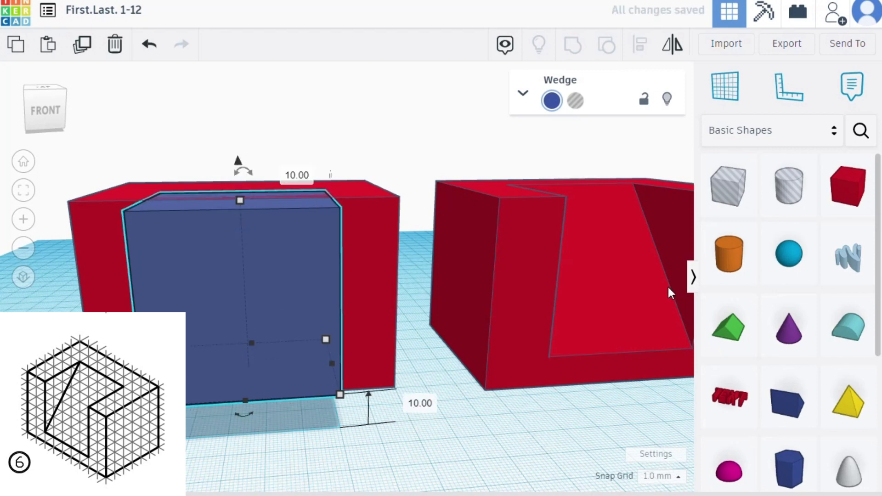
# - Push the wedge back into the box until it is flush with the front face, and turn it into a hole
pyautogui.moveTo(426, 233); pyautogui.dragTo(295, 259, button='right')
pyautogui.moveTo(258, 254); pyautogui.dragTo(252, 196)
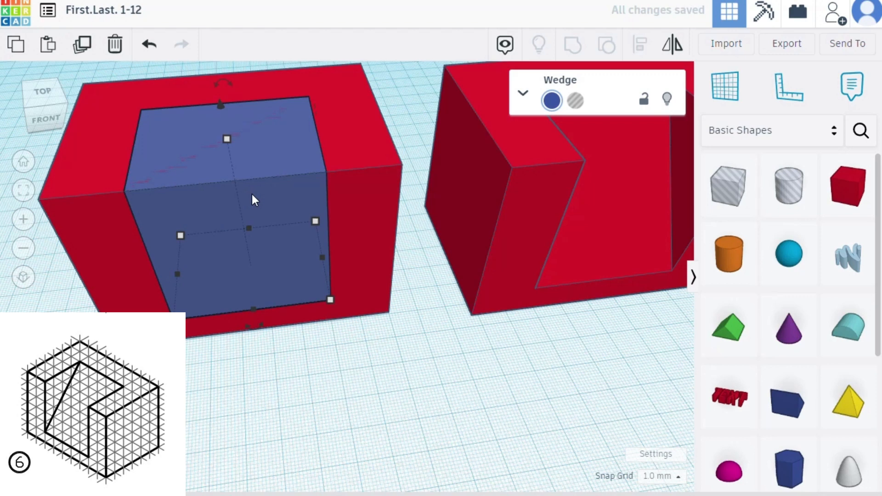
pyautogui.click(575, 101)
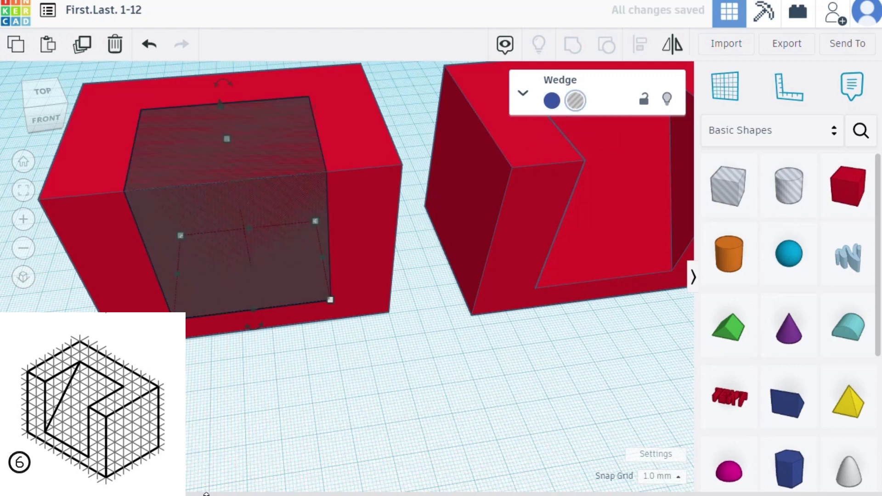
# - Select the box and the wedge hole together and group them to cut the sloped recess
pyautogui.moveTo(247, 435); pyautogui.dragTo(323, 395, button='right')
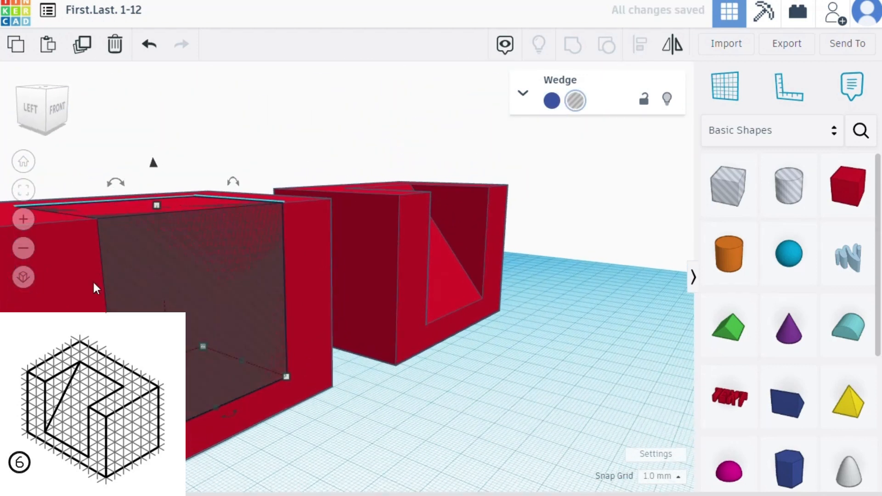
pyautogui.moveTo(497, 403); pyautogui.dragTo(368, 441, button='right')
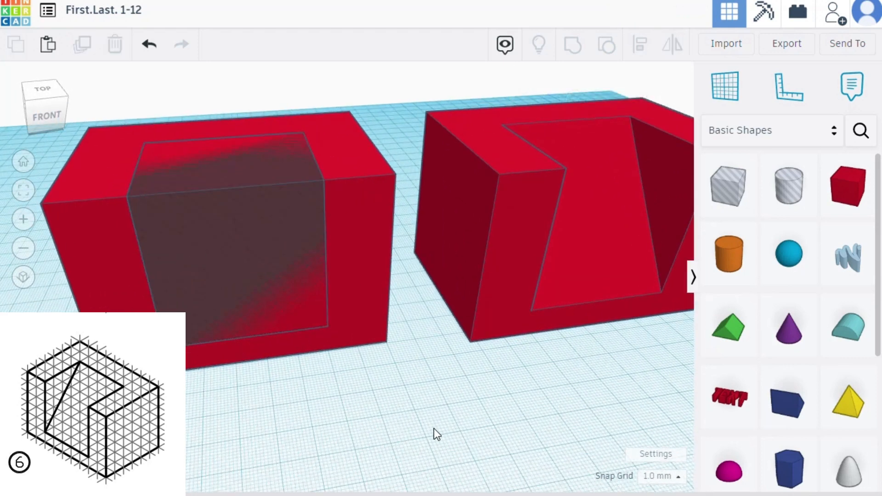
pyautogui.moveTo(433, 429); pyautogui.dragTo(179, 308)
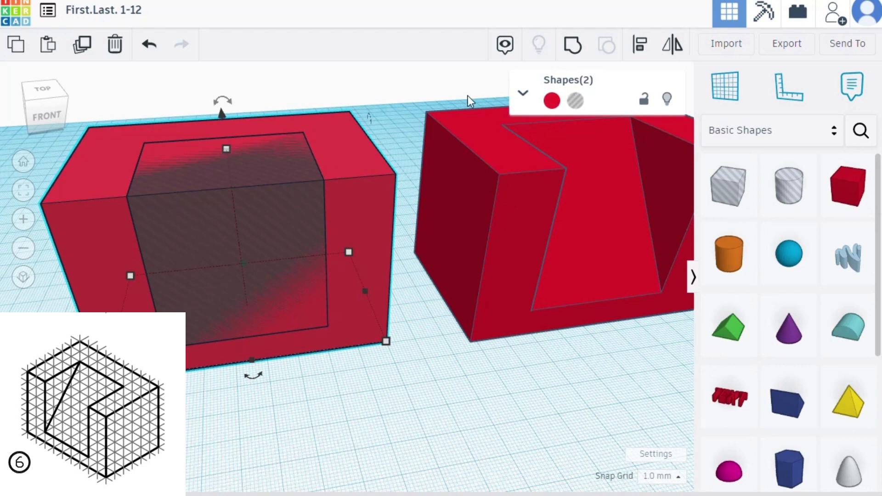
pyautogui.click(572, 44)
pyautogui.moveTo(177, 425); pyautogui.dragTo(299, 382, button='right')
pyautogui.moveTo(464, 354); pyautogui.dragTo(555, 374, button='right')
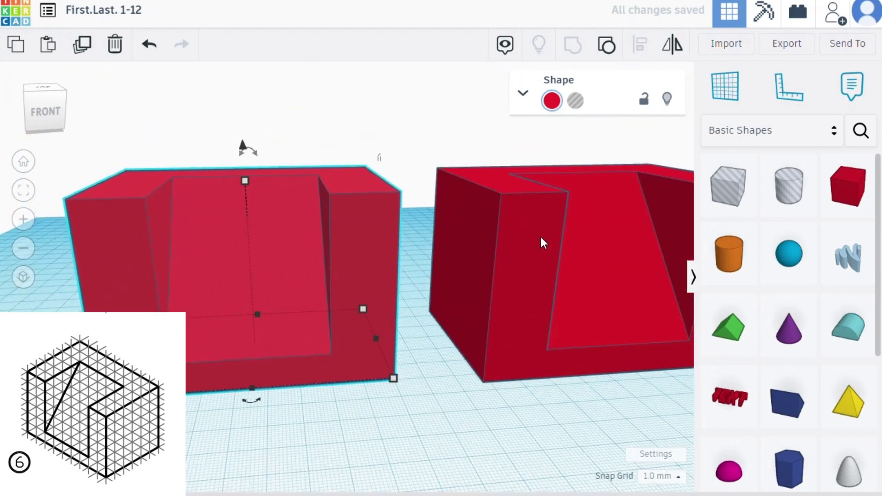